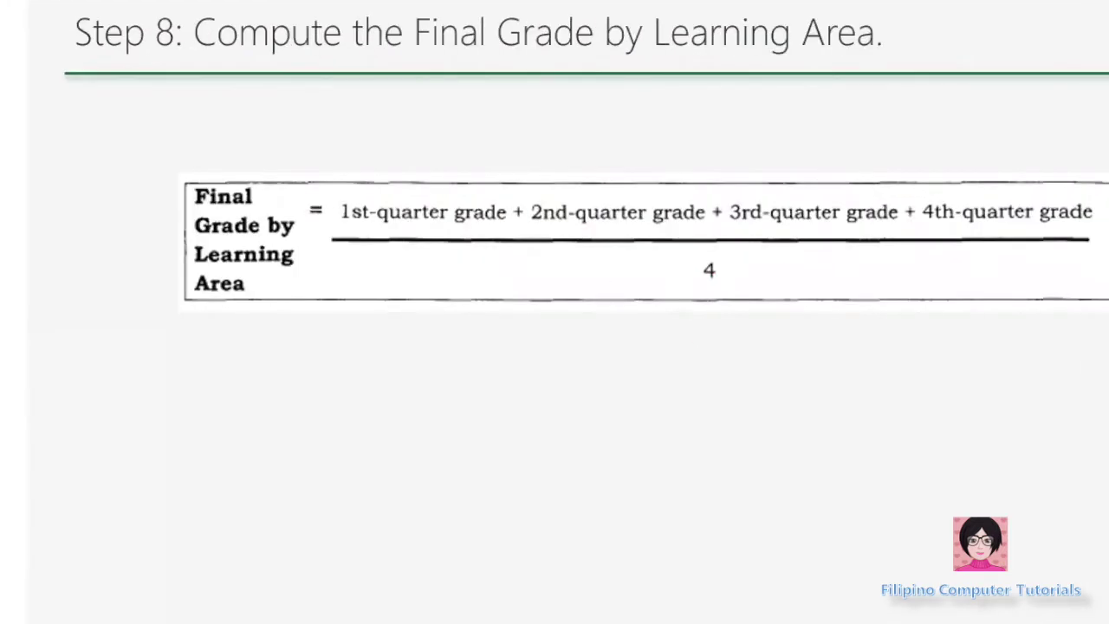
Step: Switch from the slide show to the grades workbook in Excel
key(super)
mouse_move(658, 607)
click(709, 585)
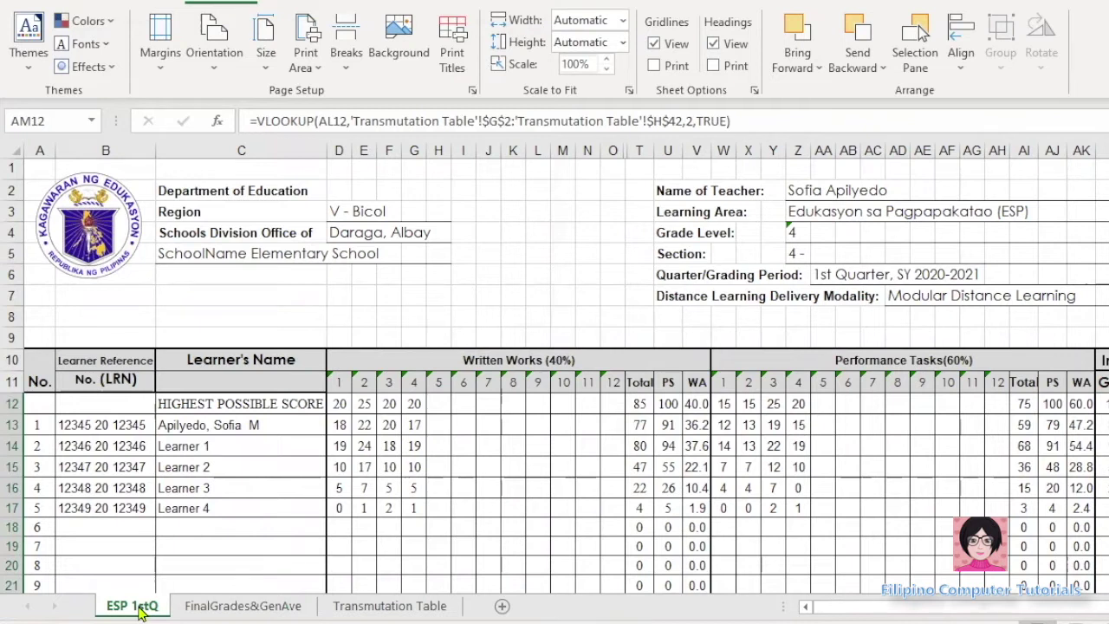
Step: Create a copy of the ESP 1stQ sheet before FinalGrades&GenAve in GRADES Elementary SY2020-2021_FCT.xlsx
right_click(141, 613)
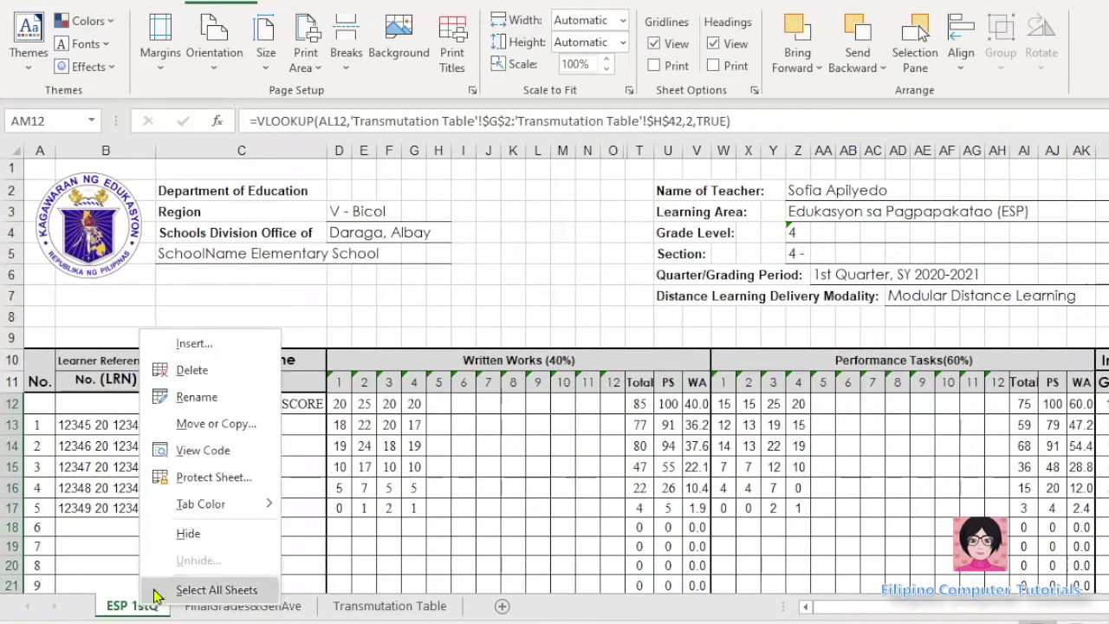
click(227, 426)
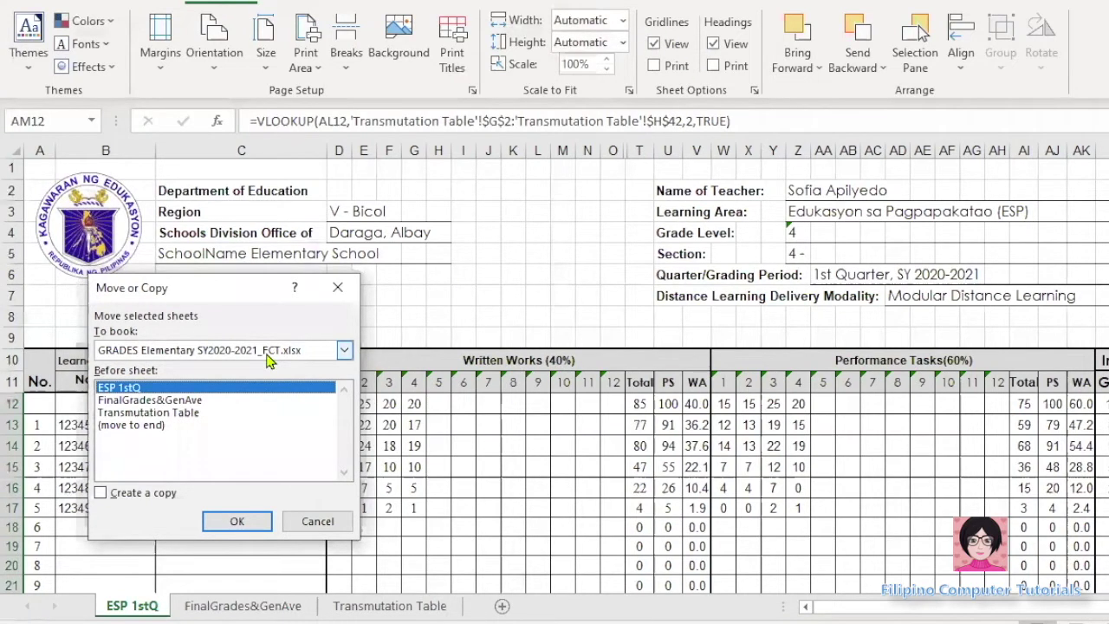
click(345, 350)
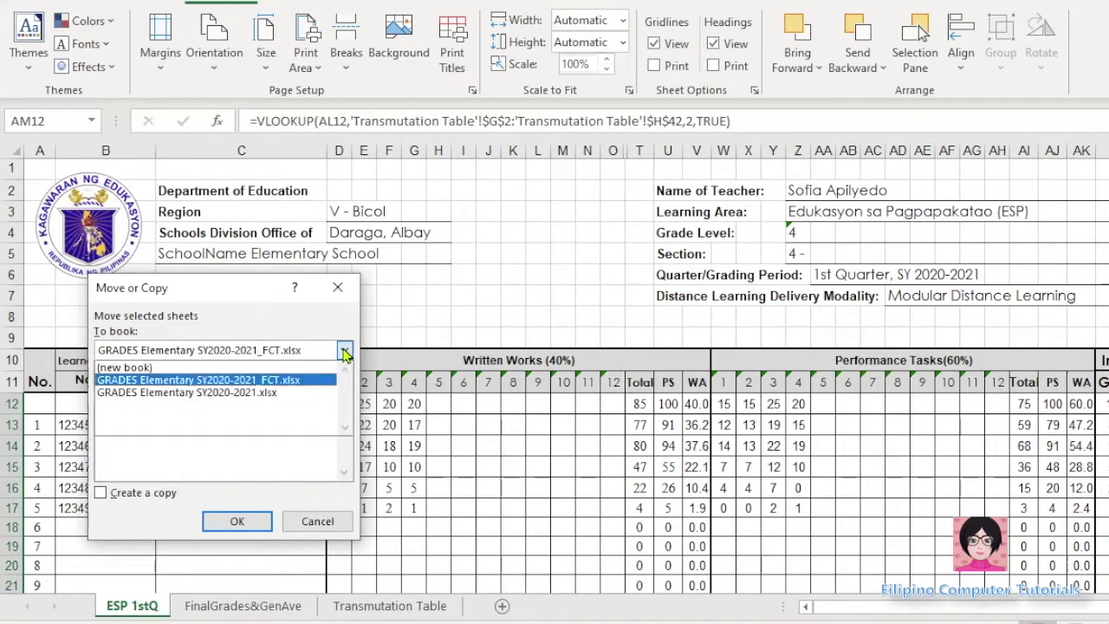
click(298, 388)
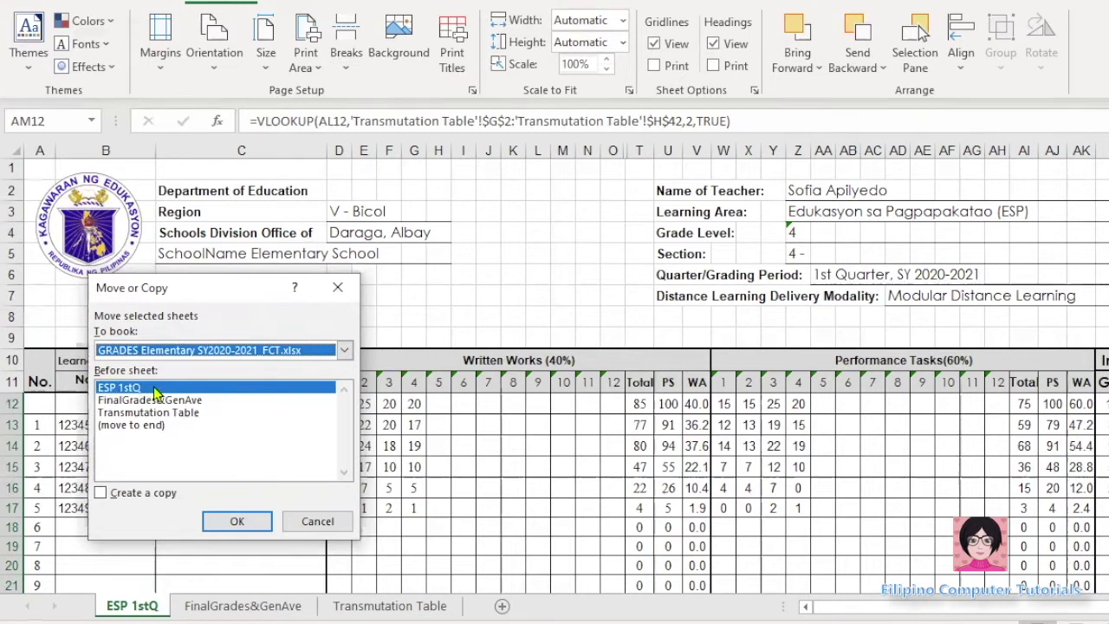
click(112, 402)
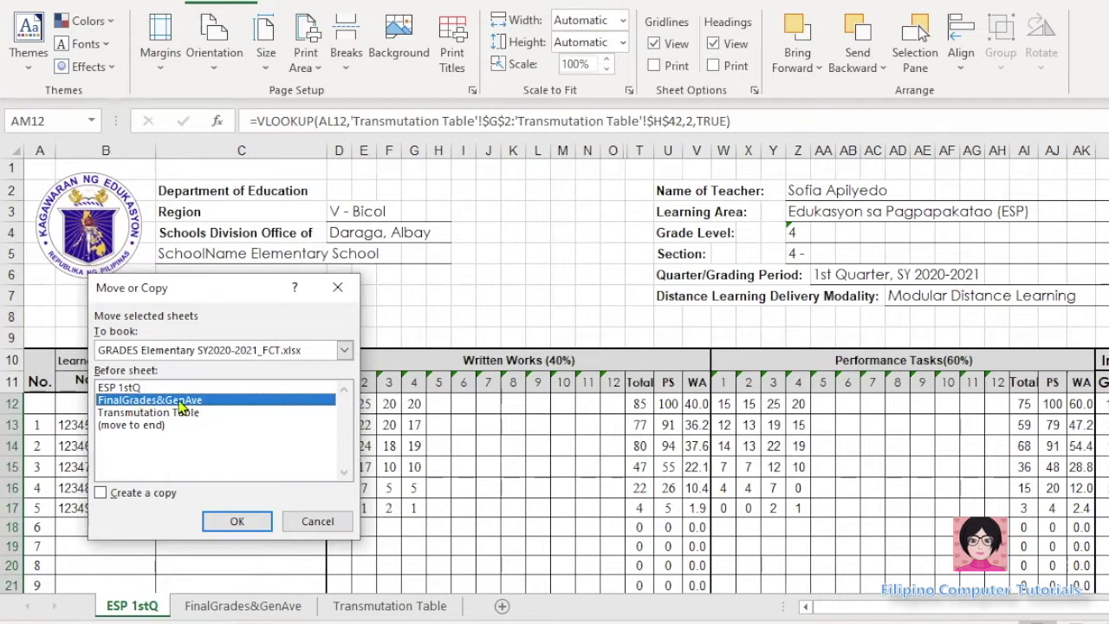
click(102, 493)
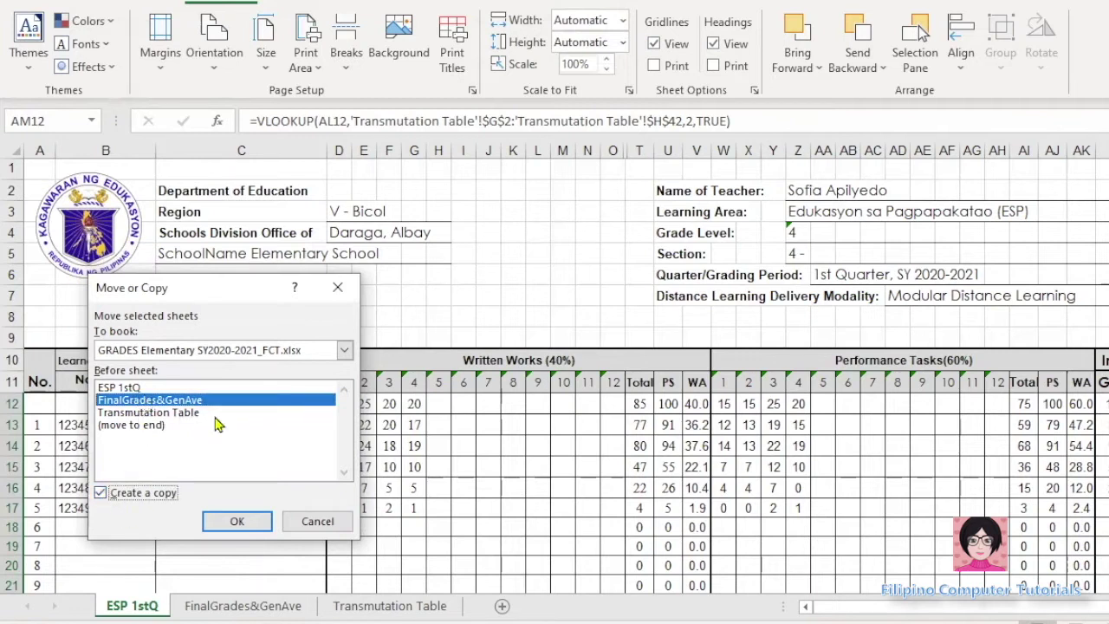
click(237, 523)
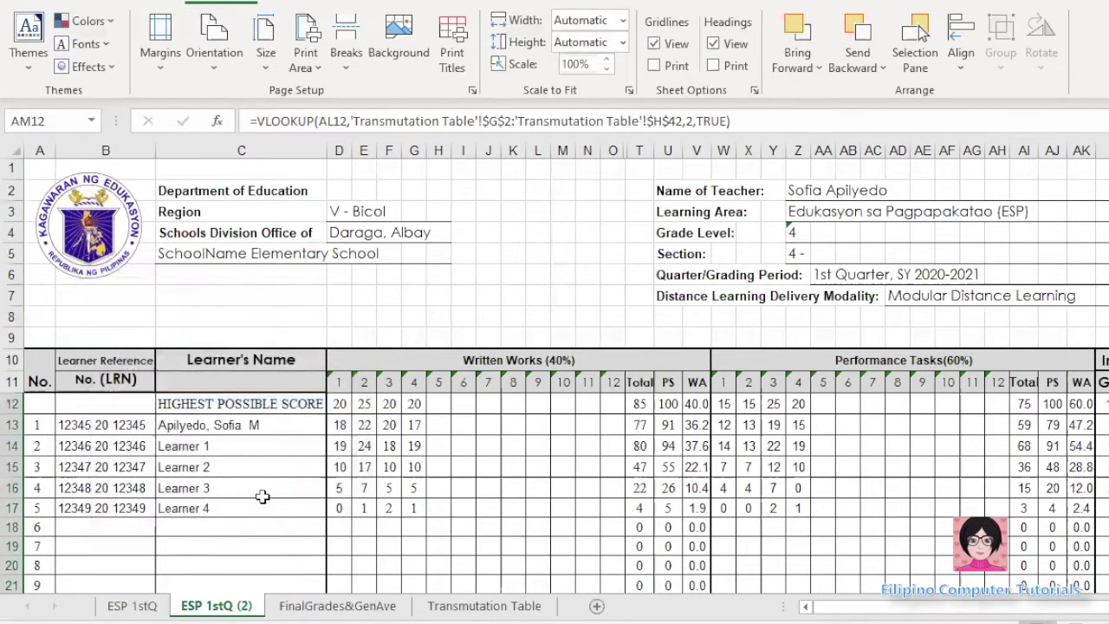
Step: Rename the copied ESP 1stQ sheet as ESP 2ndQ
click(242, 545)
right_click(223, 608)
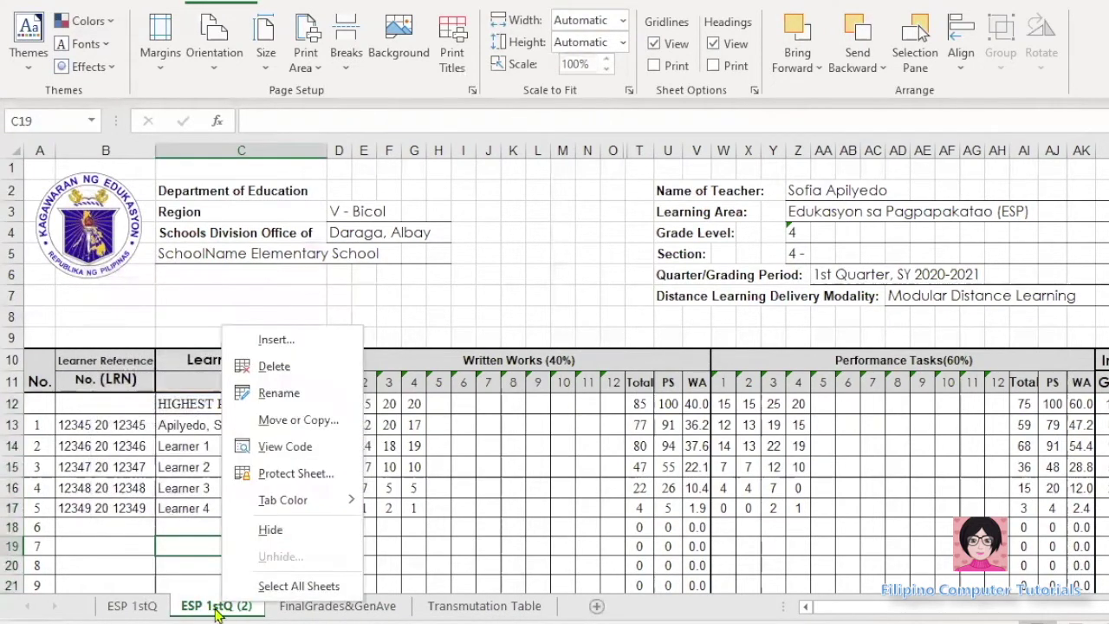
click(279, 394)
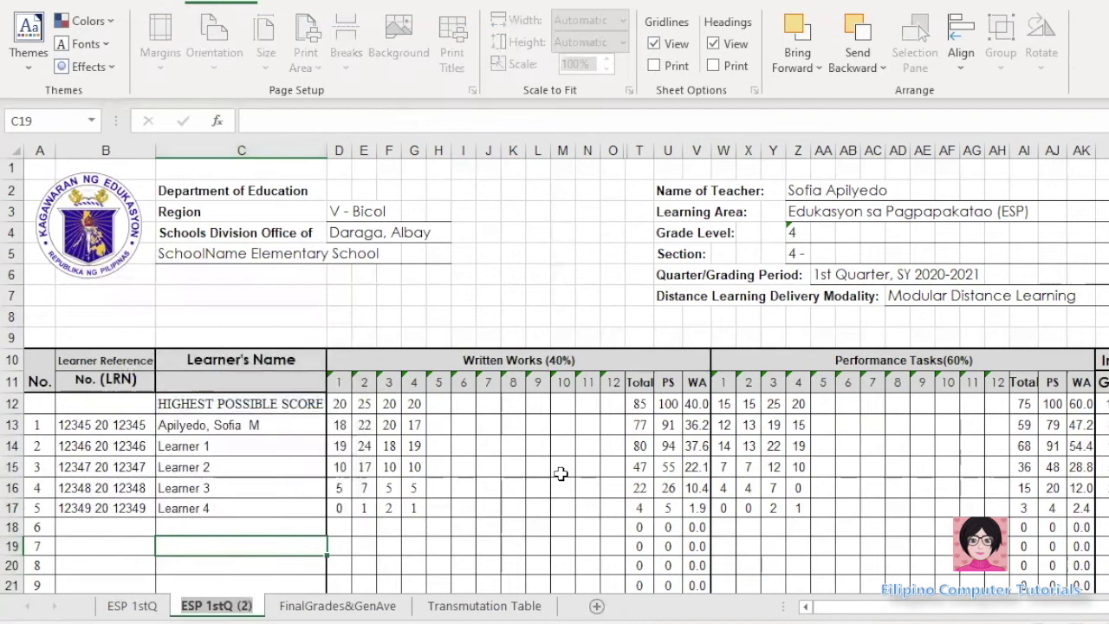
key(End)
key(BackSpace)
key(BackSpace)
key(BackSpace)
key(BackSpace)
key(BackSpace)
key(BackSpace)
key(BackSpace)
key(BackSpace)
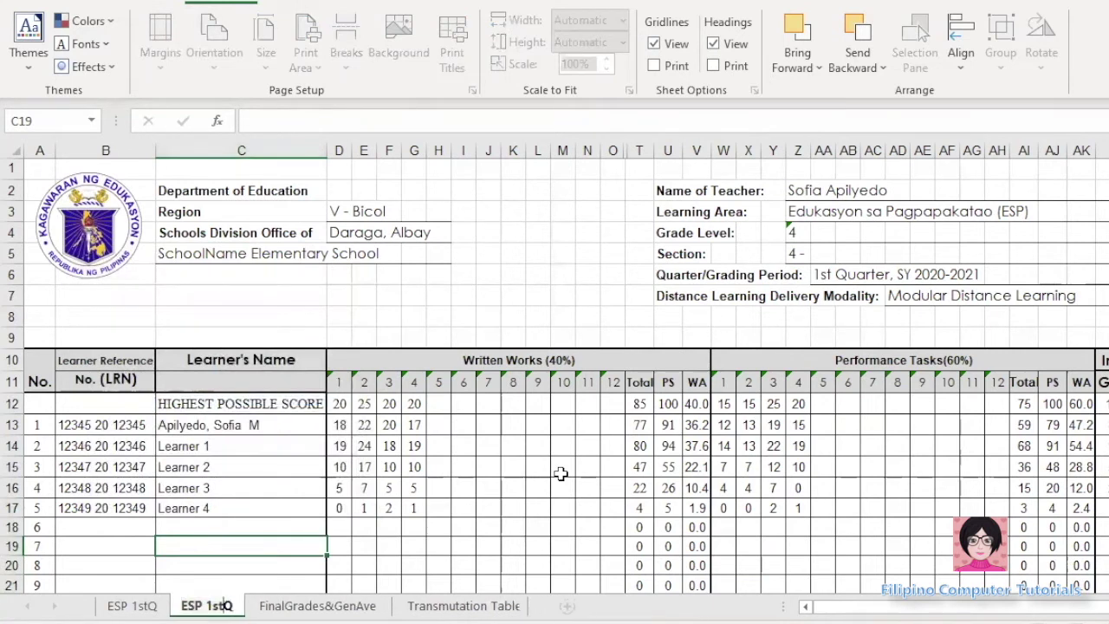
text(2ndQ)
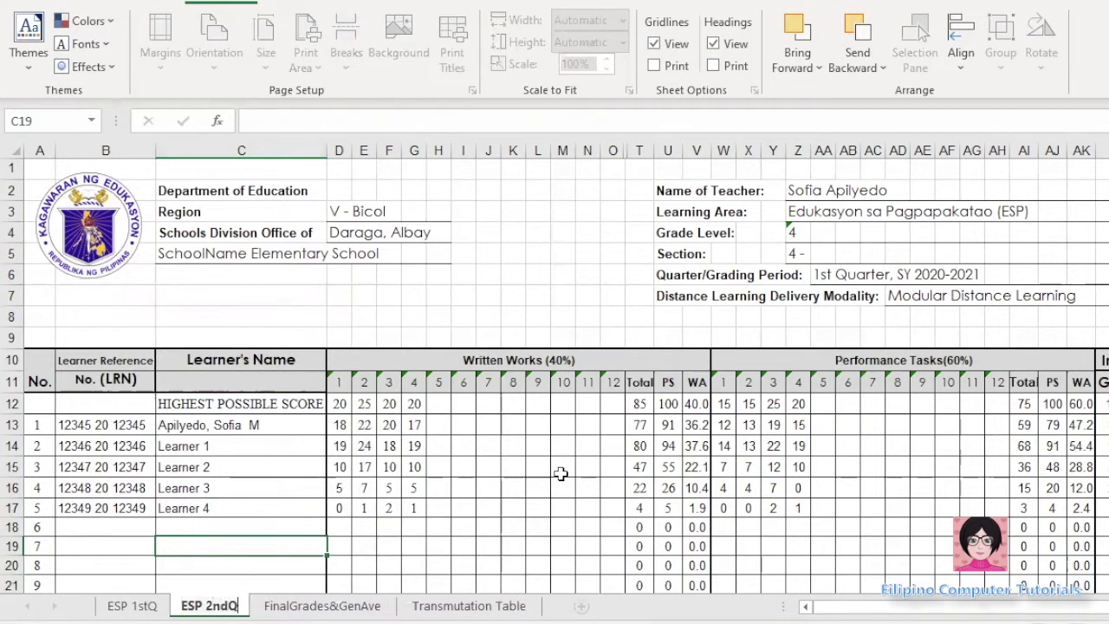
key(Return)
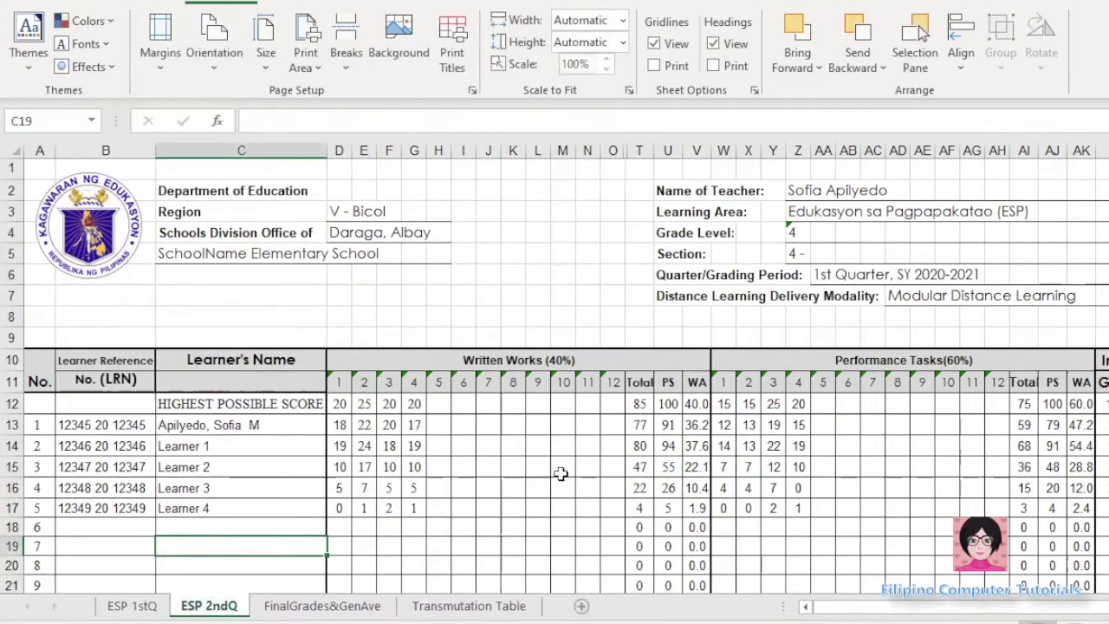
Step: Change the grading period in AA6 to "2nd Quarter, SY 2020-2021" and the grade heading in AM10 to "2nd Q"
click(820, 275)
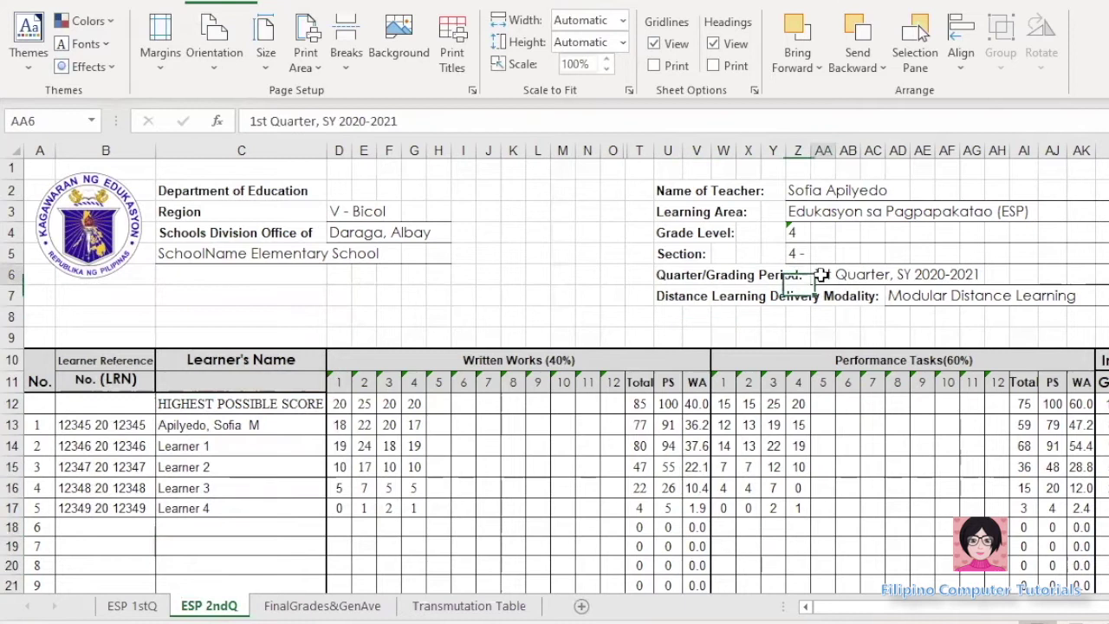
double_click(260, 122)
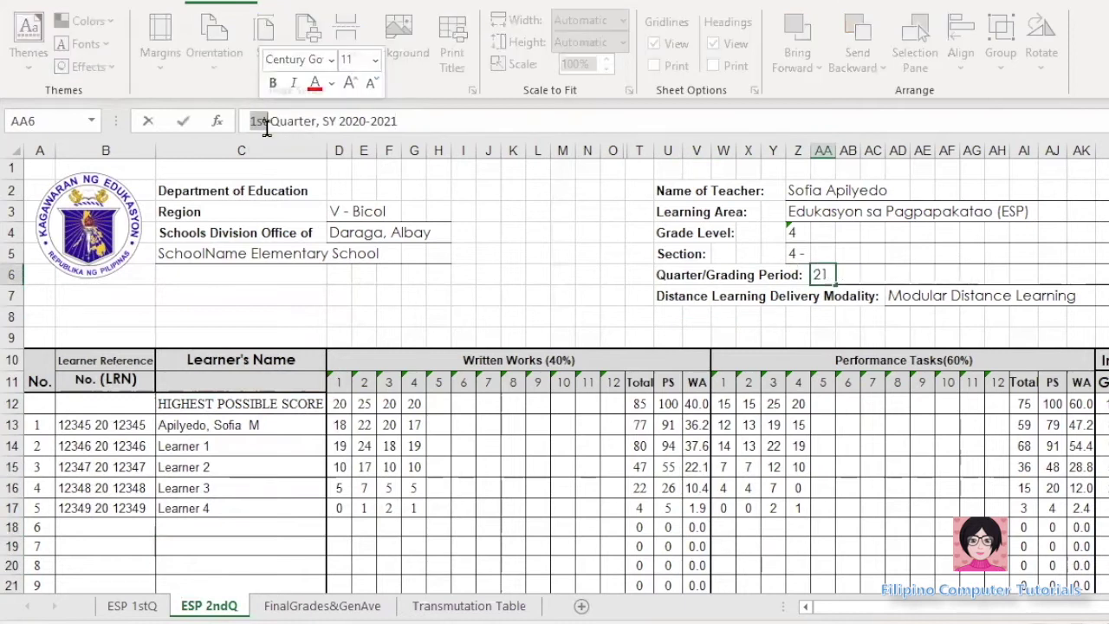
text(2nd)
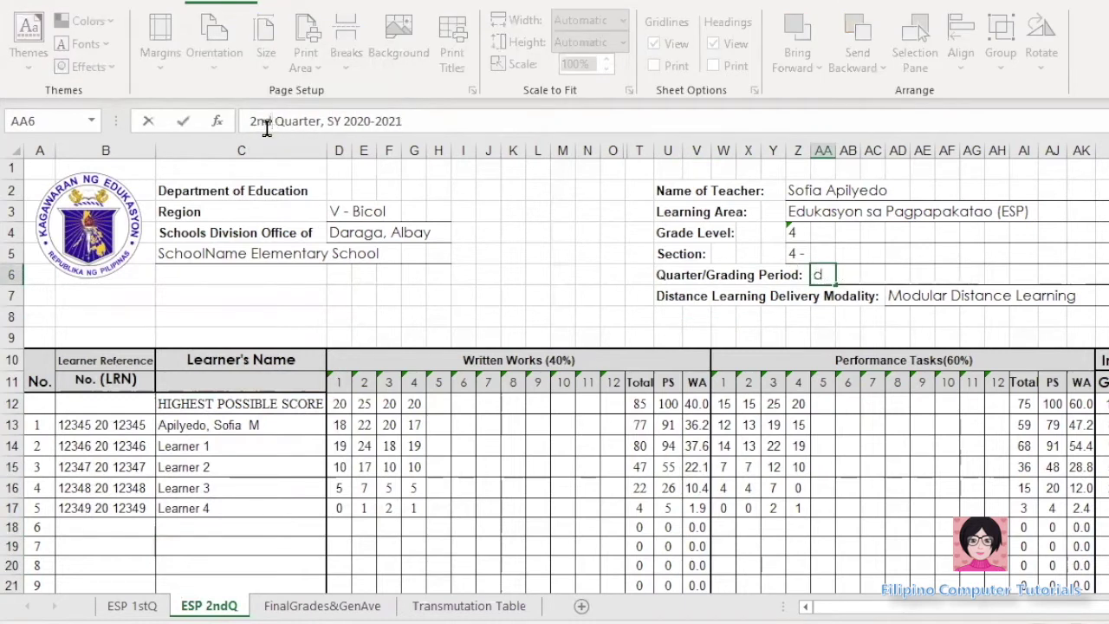
key(Return)
click(1108, 352)
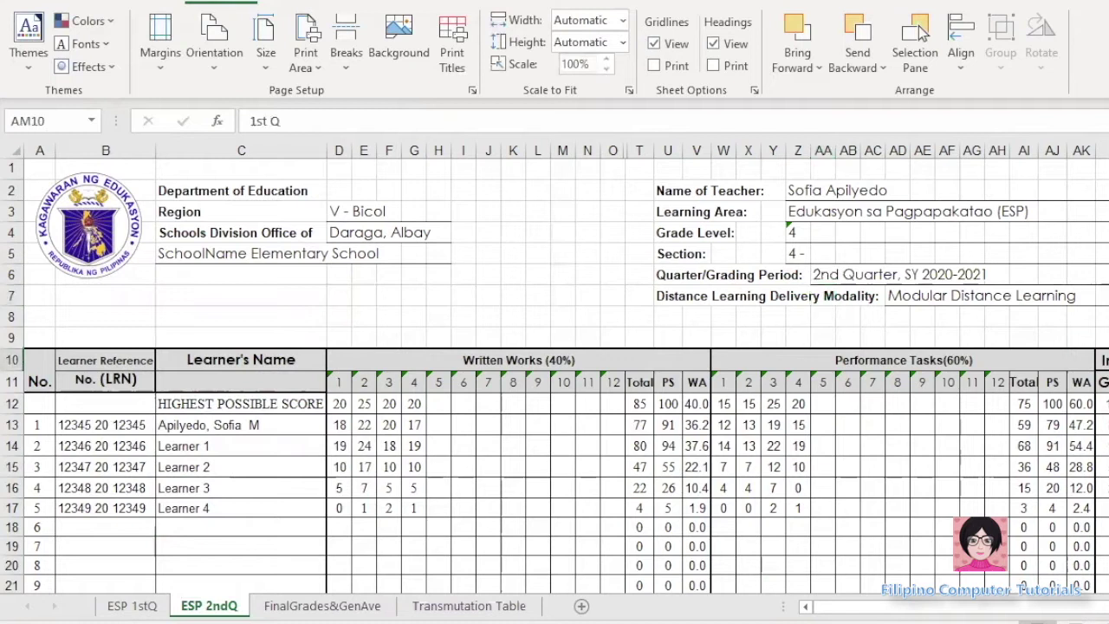
double_click(257, 122)
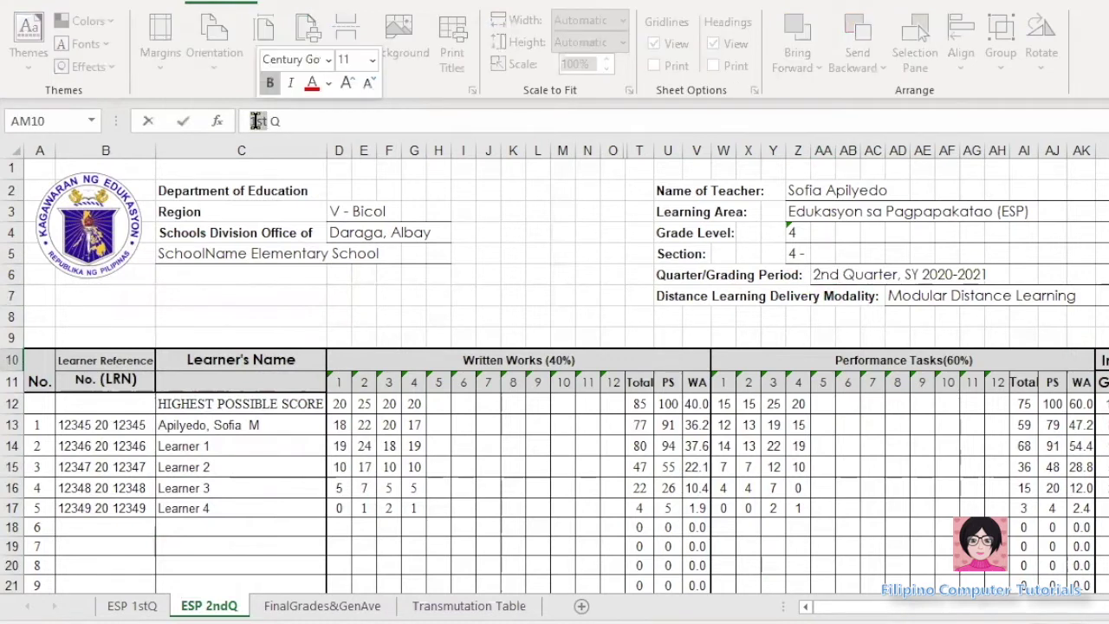
text(2nd)
Step: Clear all learners' Written Works and Performance Tasks scores on ESP 2ndQ, keeping the highest possible scores
drag(339, 425, 463, 510)
key(Delete)
drag(726, 424, 834, 515)
key(Delete)
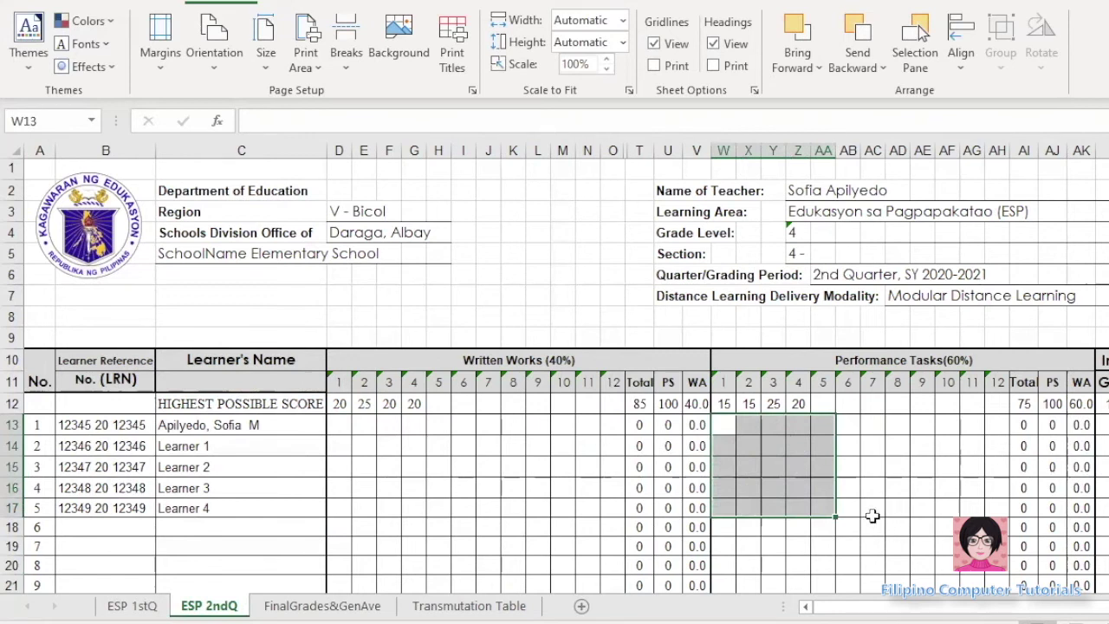
Step: Enter the Written Works scores 20, 23, 19 and 20 for the first learner in row 13
text(20)
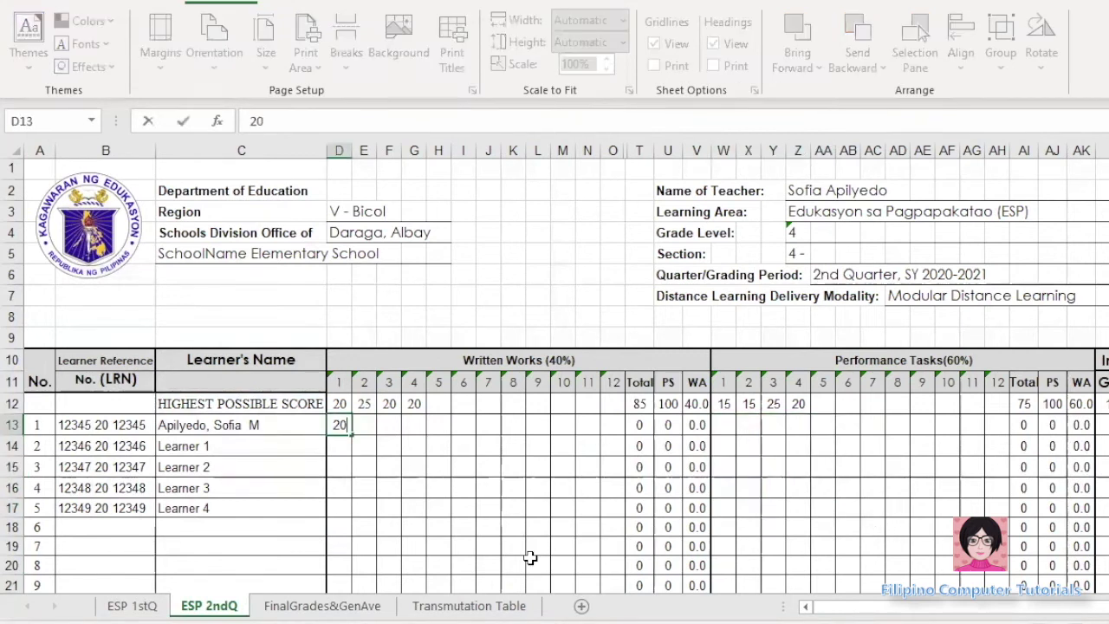
key(Tab)
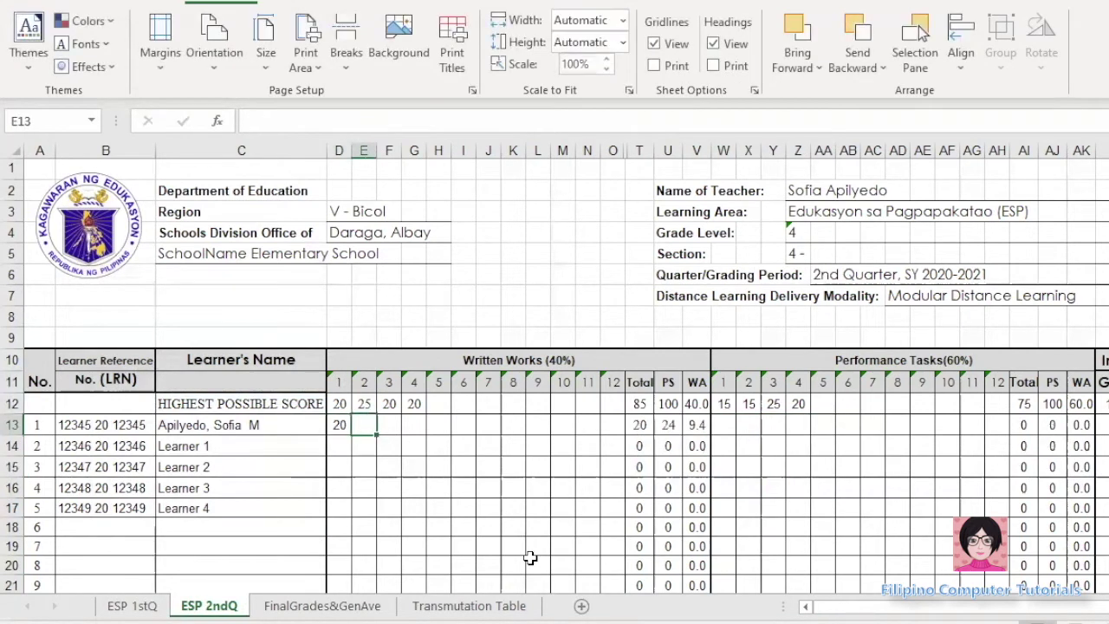
text(23)
key(Tab)
text(19)
key(Tab)
text(20)
key(Return)
Step: Enter the Written Works scores 15, 18, 15 and 15 for Learner 1
text(15)
key(Tab)
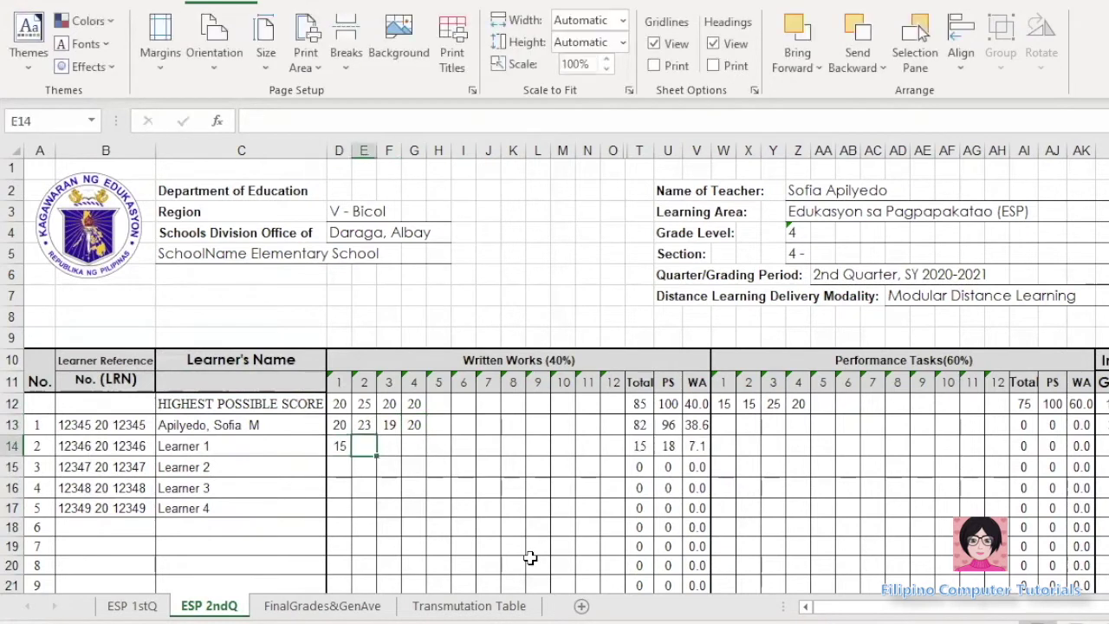
text(18)
key(Tab)
text(15)
key(Tab)
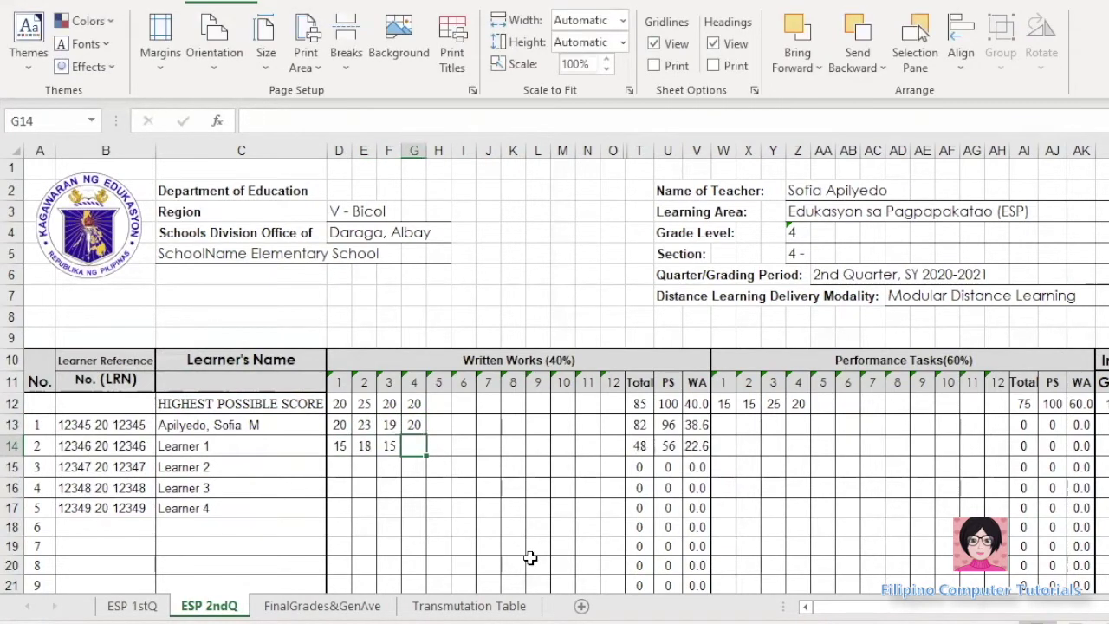
text(15)
key(Return)
Step: Enter the Written Works scores 10, 12, 10 and 10 for Learner 2
text(10)
key(Tab)
text(12)
key(Tab)
text(10)
key(Tab)
text(10)
key(Return)
Step: Enter the Written Works scores 5, 6, 5 and 5 for Learner 3
text(5)
key(Tab)
text(6)
key(Tab)
text(5)
key(Tab)
text(5)
key(Return)
Step: Enter the Written Works scores 0, 1, 0 and 2 for Learner 4
text(0)
key(Tab)
text(1)
key(Tab)
text(0)
key(Tab)
text(2)
click(823, 527)
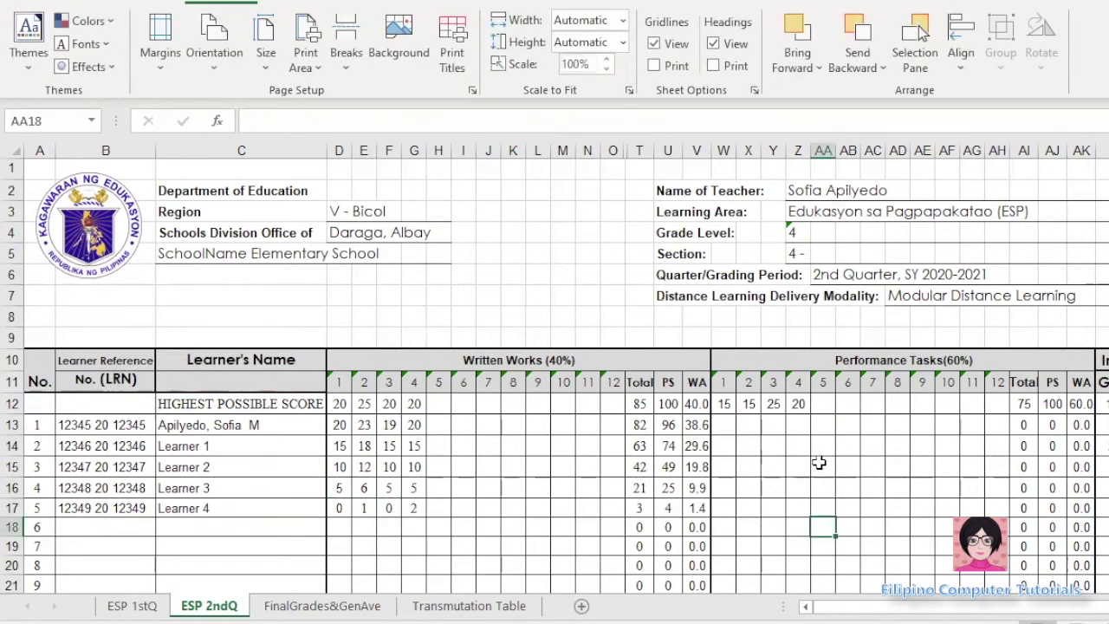
Step: Copy the learners' Performance Tasks scores W13:Z17 from ESP 1stQ into the same cells of ESP 2ndQ
click(729, 425)
click(147, 607)
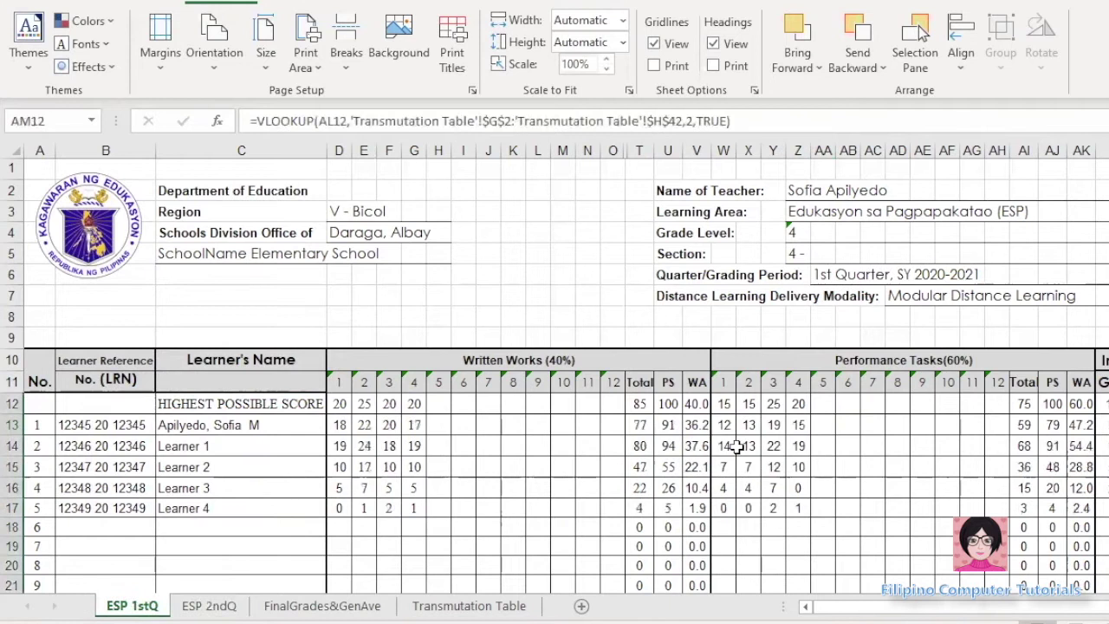
drag(726, 426, 799, 506)
right_click(752, 467)
click(814, 5)
click(208, 605)
right_click(734, 426)
click(775, 226)
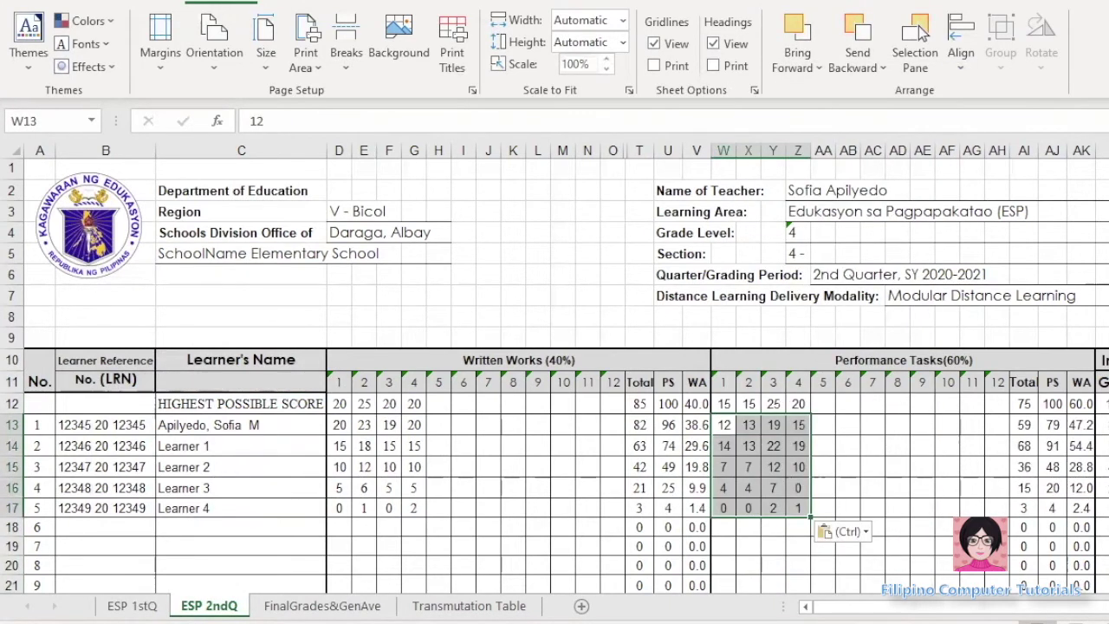
Step: Create a copy of the ESP 2ndQ sheet before FinalGrades&GenAve
right_click(219, 608)
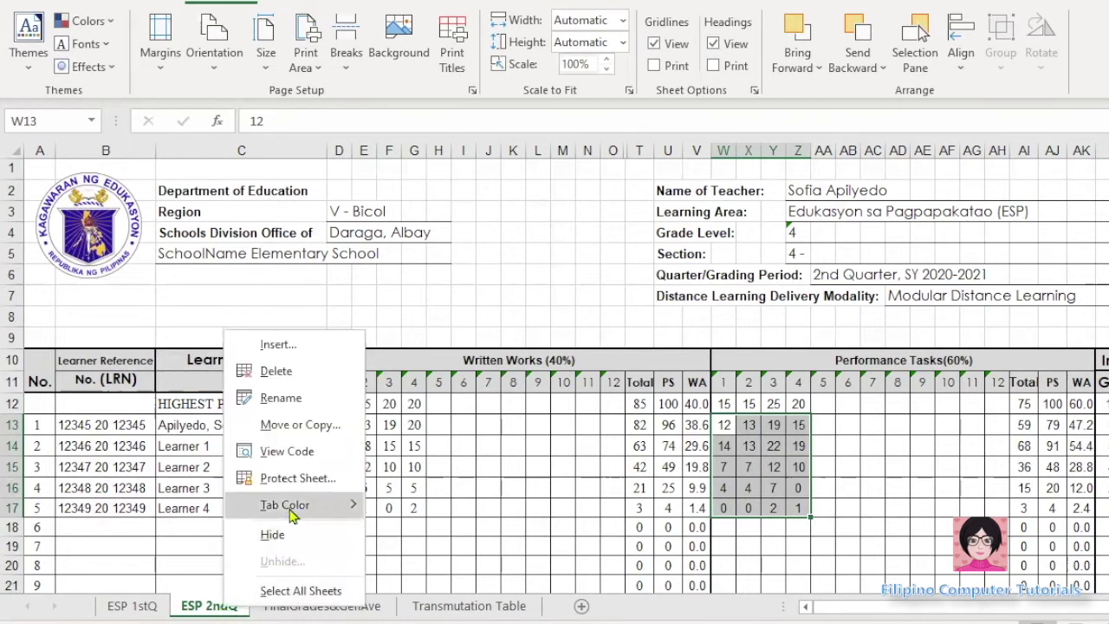
click(300, 424)
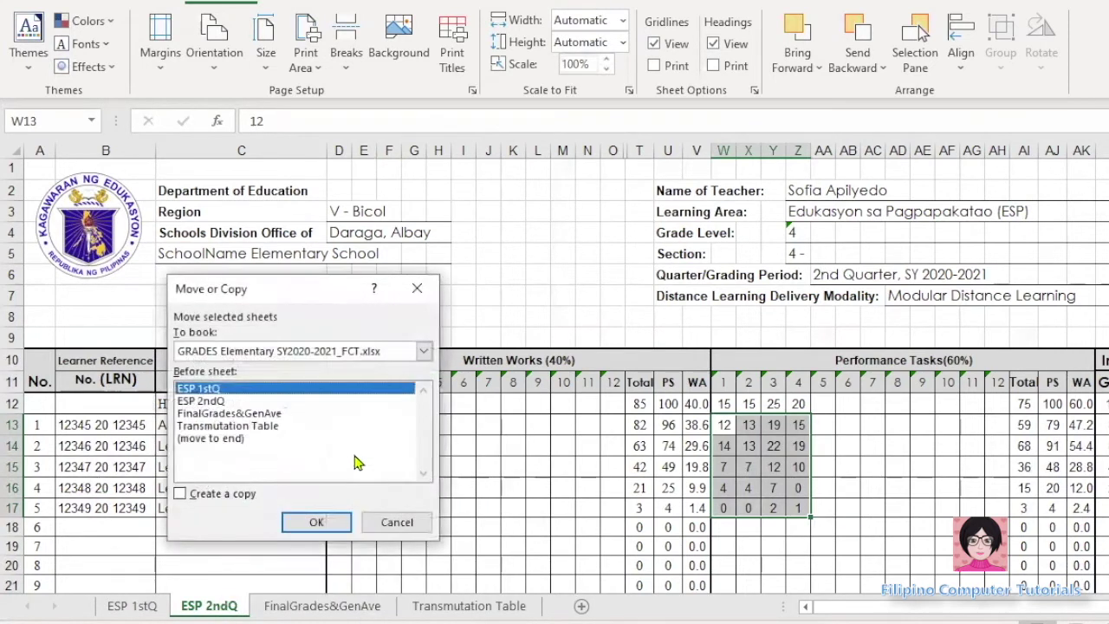
click(213, 414)
click(181, 494)
click(314, 522)
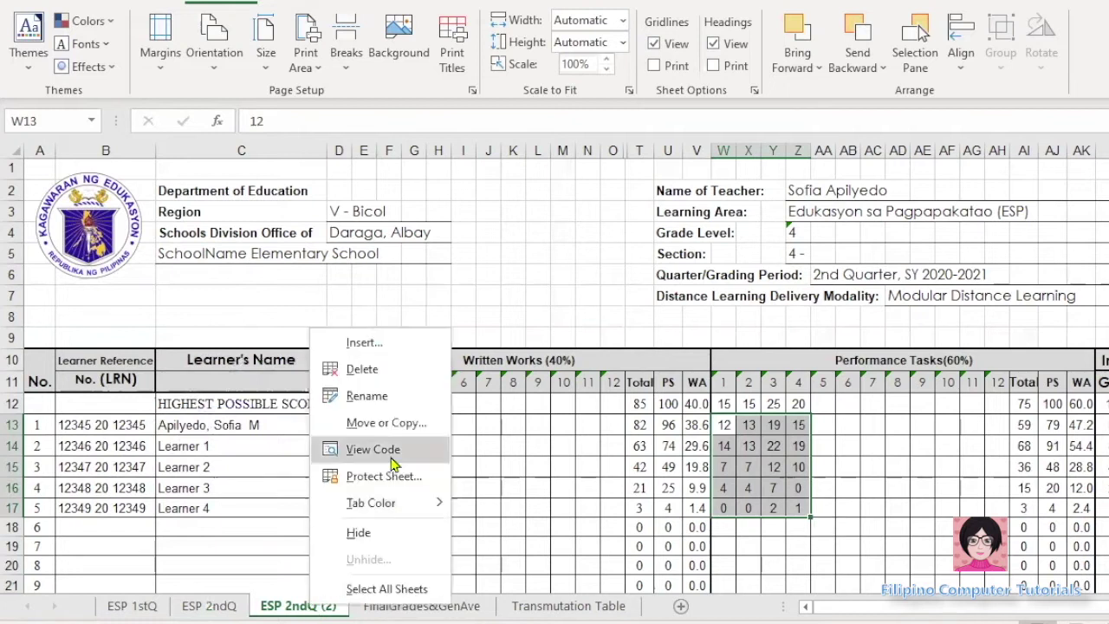
Step: Rename the copied ESP 2ndQ sheet as ESP 3rdQ
click(373, 396)
key(BackSpace)
key(BackSpace)
key(BackSpace)
key(BackSpace)
key(BackSpace)
key(BackSpace)
key(BackSpace)
key(BackSpace)
key(BackSpace)
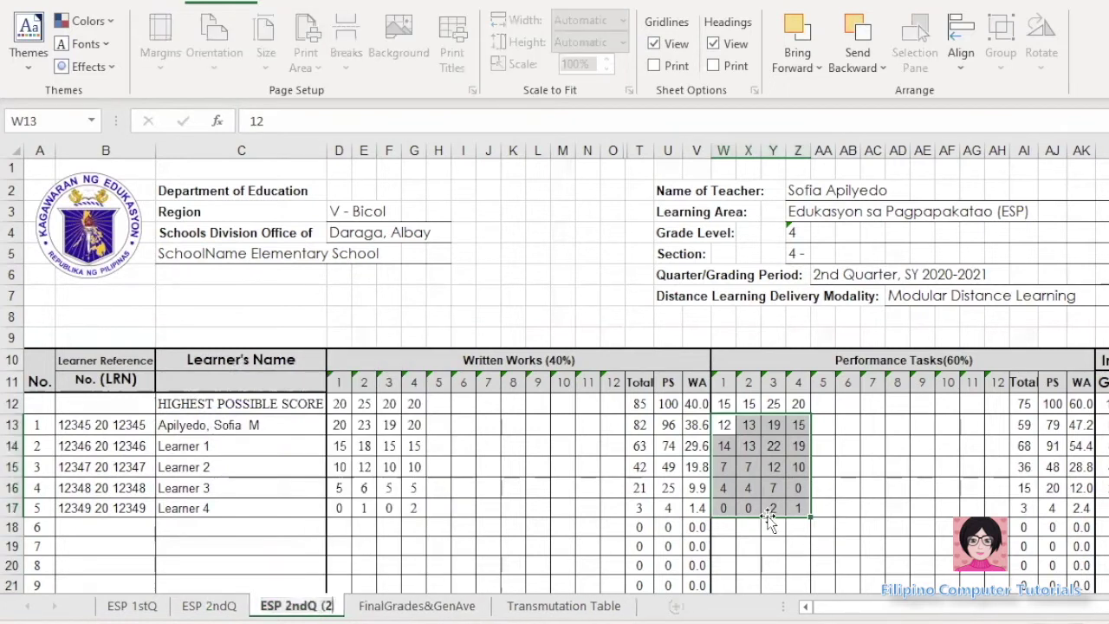
text(3rdQ)
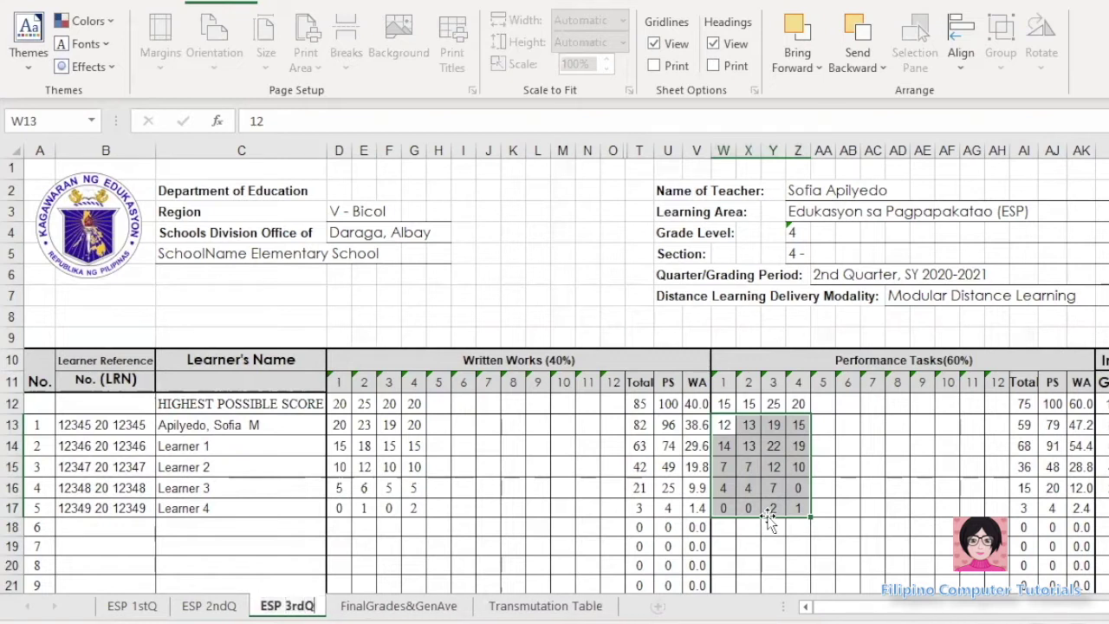
key(Return)
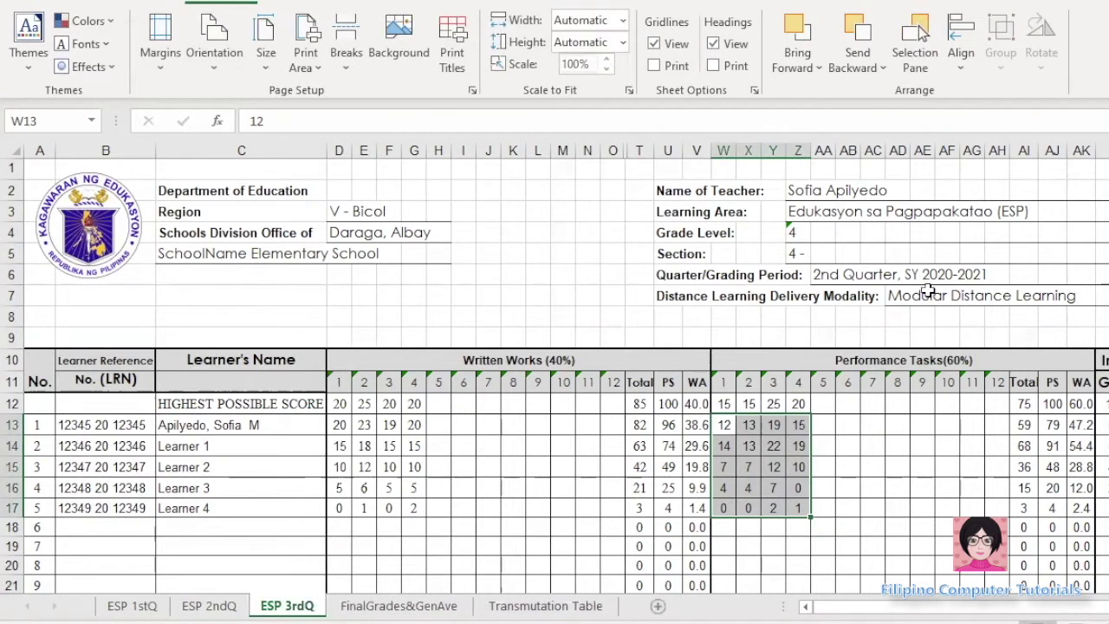
Step: On ESP 3rdQ, change the grading period to "3rd Quarter, SY 2020-2021" and the quarterly grade heading to "3rd Q"
click(819, 274)
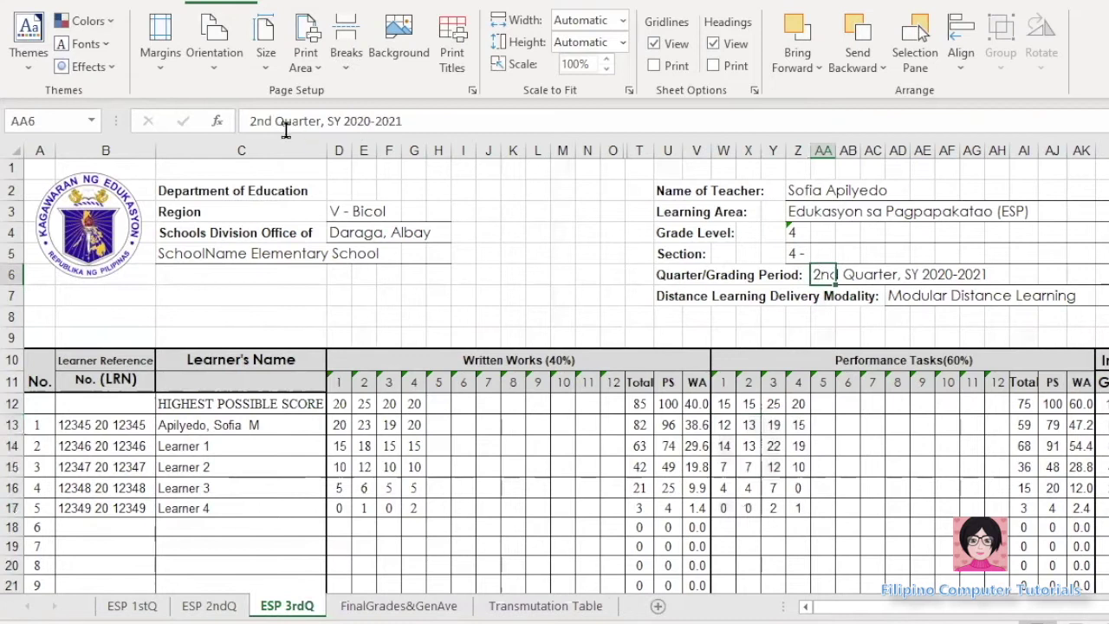
double_click(258, 122)
text(3rd)
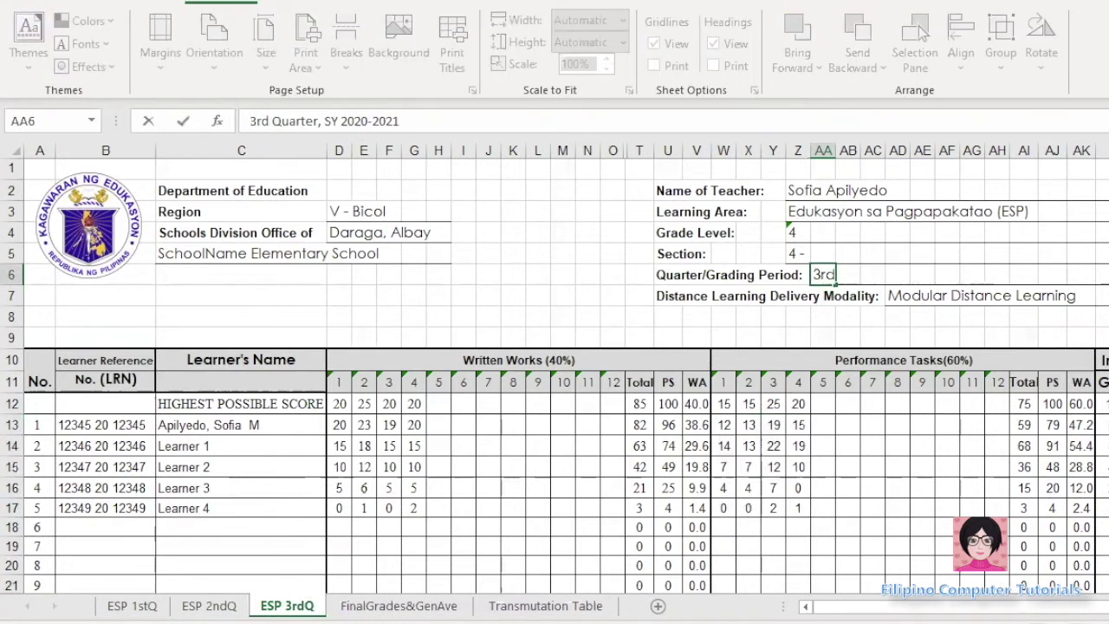
key(Return)
double_click(257, 120)
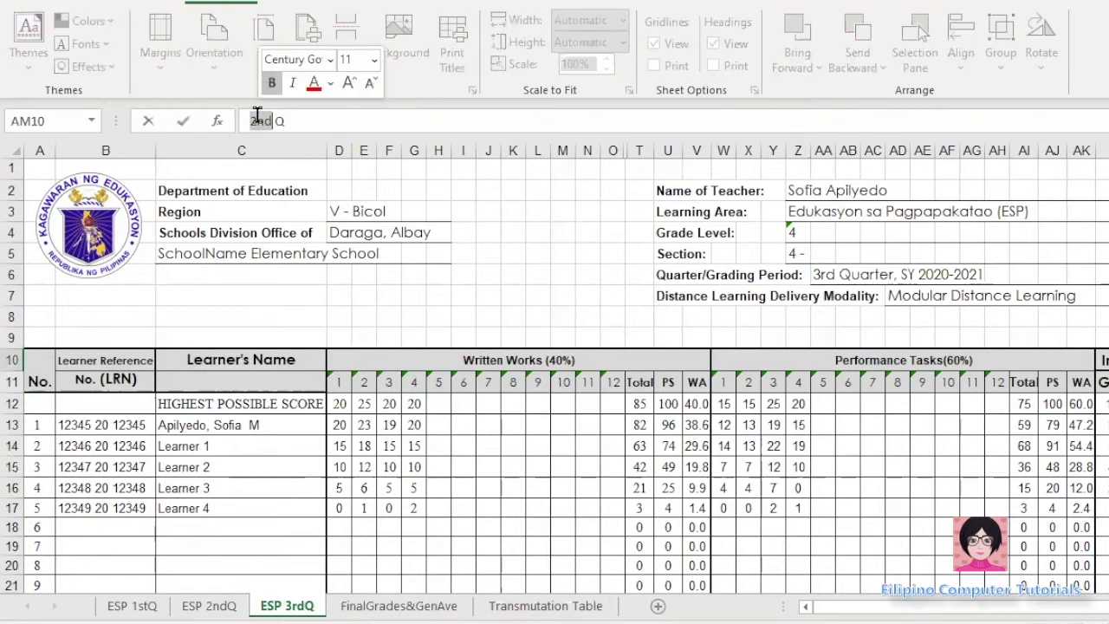
text(3)
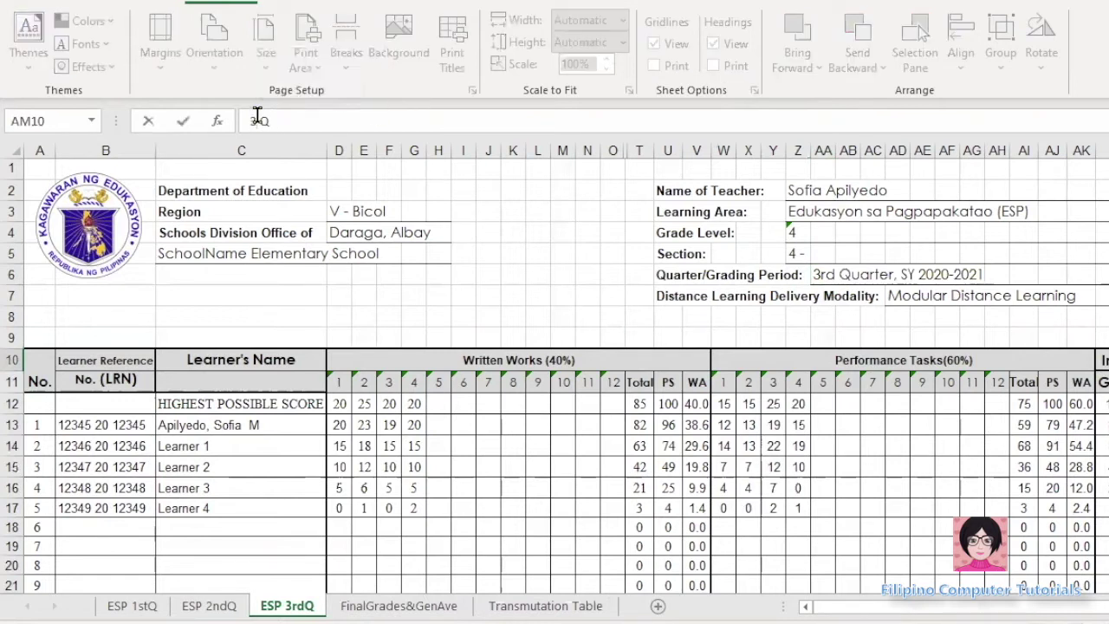
text(rd)
key(Return)
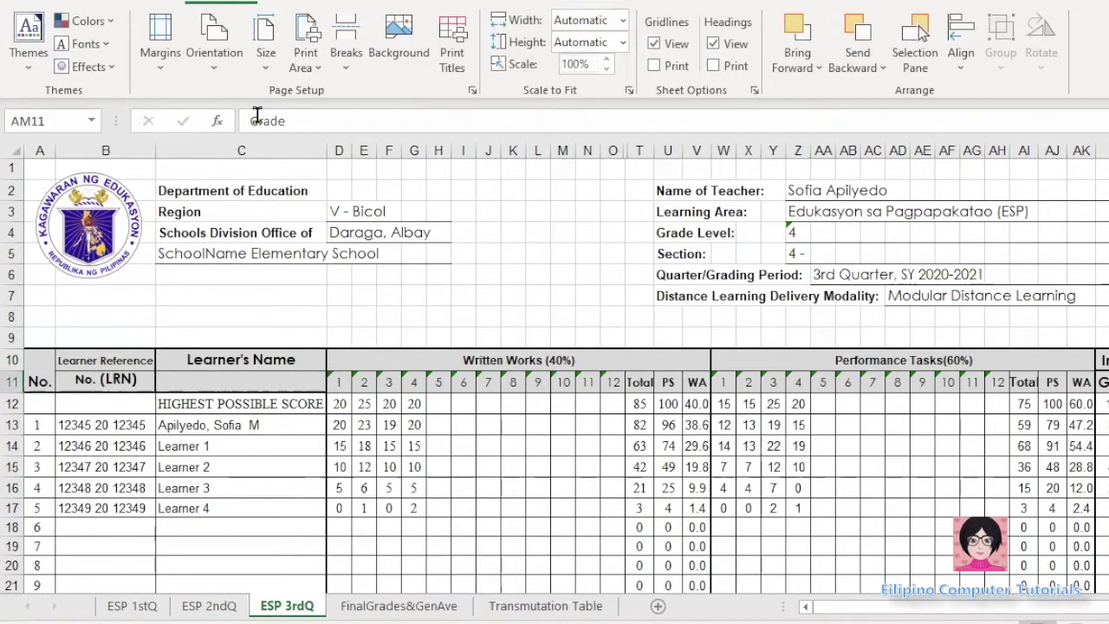
click(447, 482)
click(371, 443)
click(799, 445)
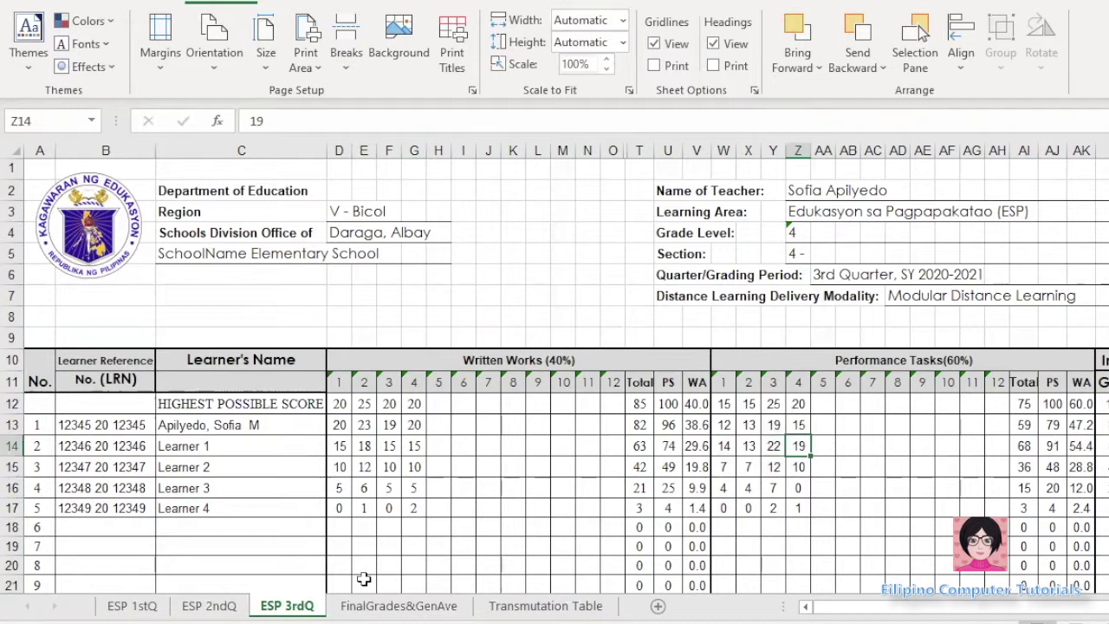
right_click(293, 611)
click(348, 396)
click(418, 522)
Step: Create a copy of the ESP 3rdQ sheet before FinalGrades&GenAve
right_click(290, 610)
click(331, 423)
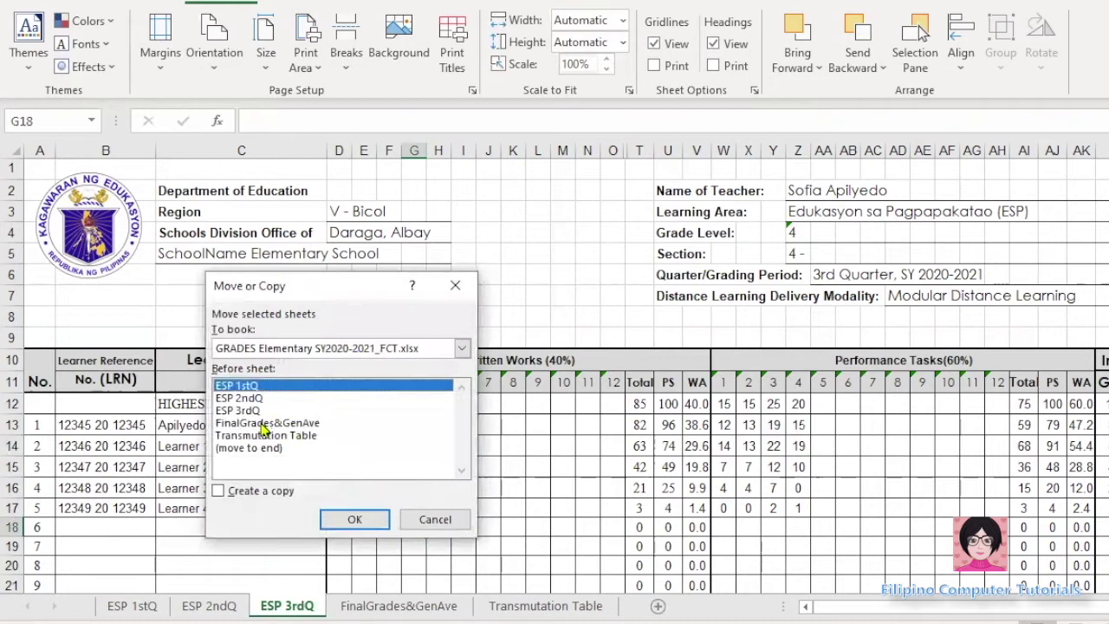
click(265, 423)
click(217, 491)
click(354, 519)
Step: Rename the copied ESP 3rdQ sheet as ESP 4thQ
right_click(377, 607)
click(433, 396)
text(ESP 4thQ)
Step: On ESP 4thQ, change the grading period to "4th Quarter, SY 2020-2021" and the quarterly grade heading to "4th Q"
click(821, 273)
double_click(256, 119)
text(4th)
key(Return)
click(1107, 360)
double_click(255, 118)
text(4th)
key(Return)
Step: Enter the Performance Tasks scores 15, 10, 20 and 18 for the first listed learner in row 13
drag(726, 425, 799, 508)
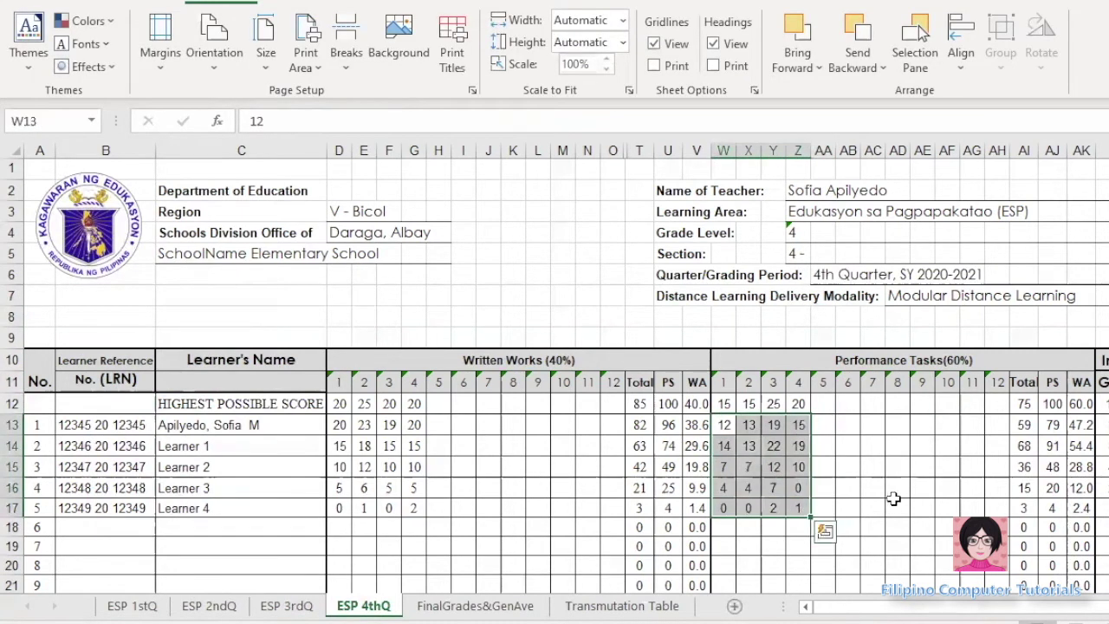
click(724, 425)
text(15)
key(Tab)
text(10)
key(Tab)
text(20)
key(Tab)
text(18)
key(Return)
Step: Enter the Performance Tasks scores 10, 11, 19 and 18 for Learner 1
text(10)
key(Tab)
text(11)
key(Tab)
text(19)
key(Tab)
text(18)
key(Return)
Step: Enter the Performance Tasks scores 10, 10, 5 and 0 for Learner 2
text(10)
key(Tab)
text(10)
key(Tab)
text(5)
key(Tab)
text(0)
key(Return)
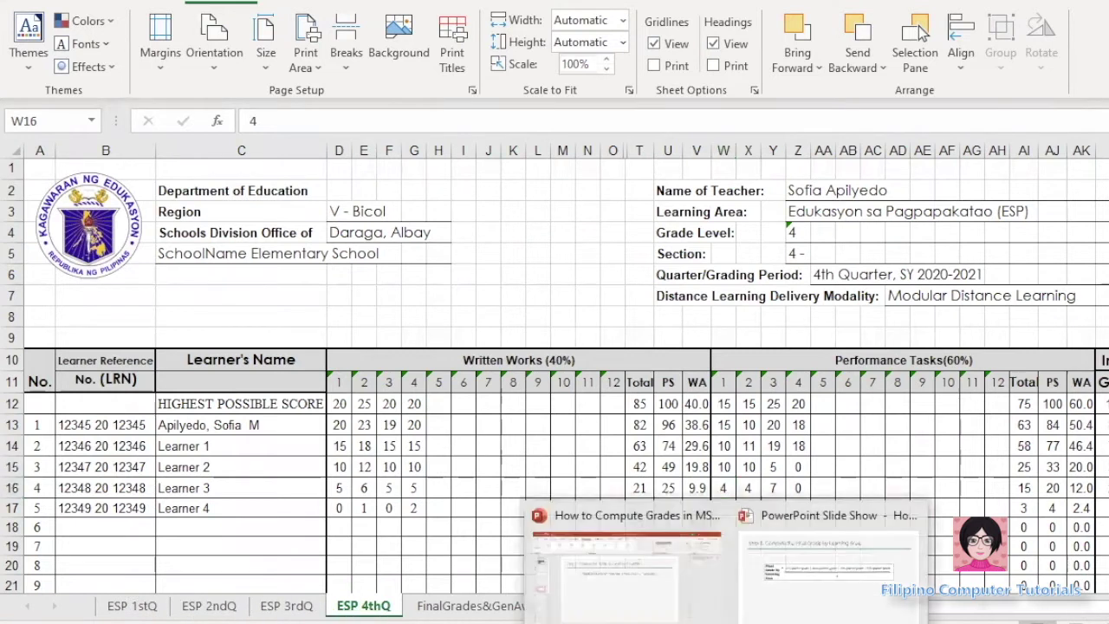
Step: Switch to the PowerPoint slide show to read the formula for the final grade by learning area, and return to the Excel workbook
click(824, 601)
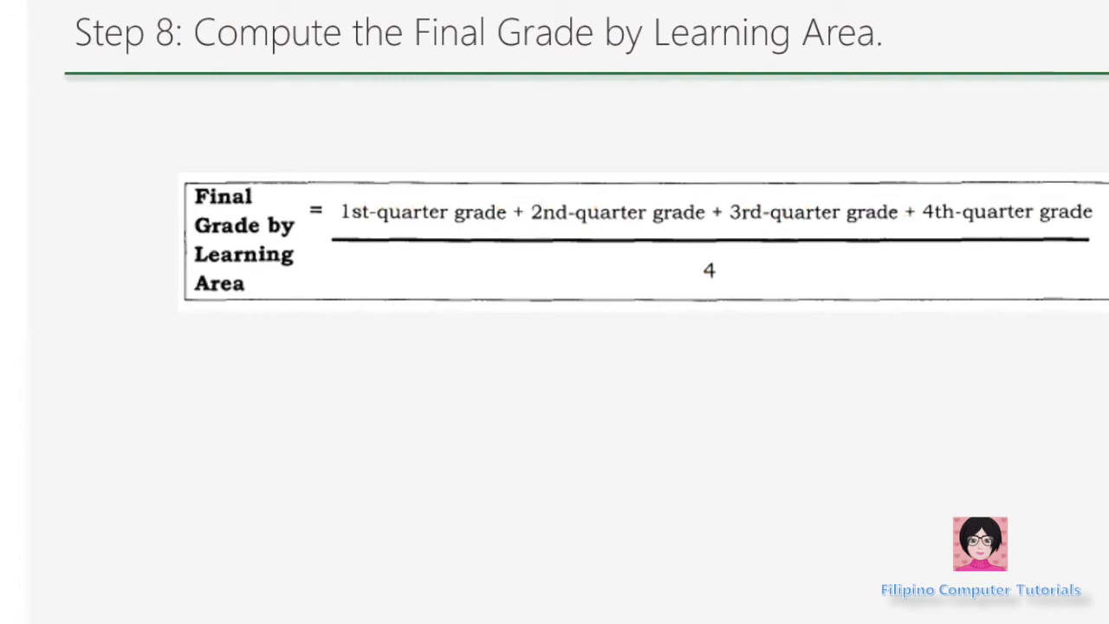
key(super)
mouse_move(774, 622)
click(713, 604)
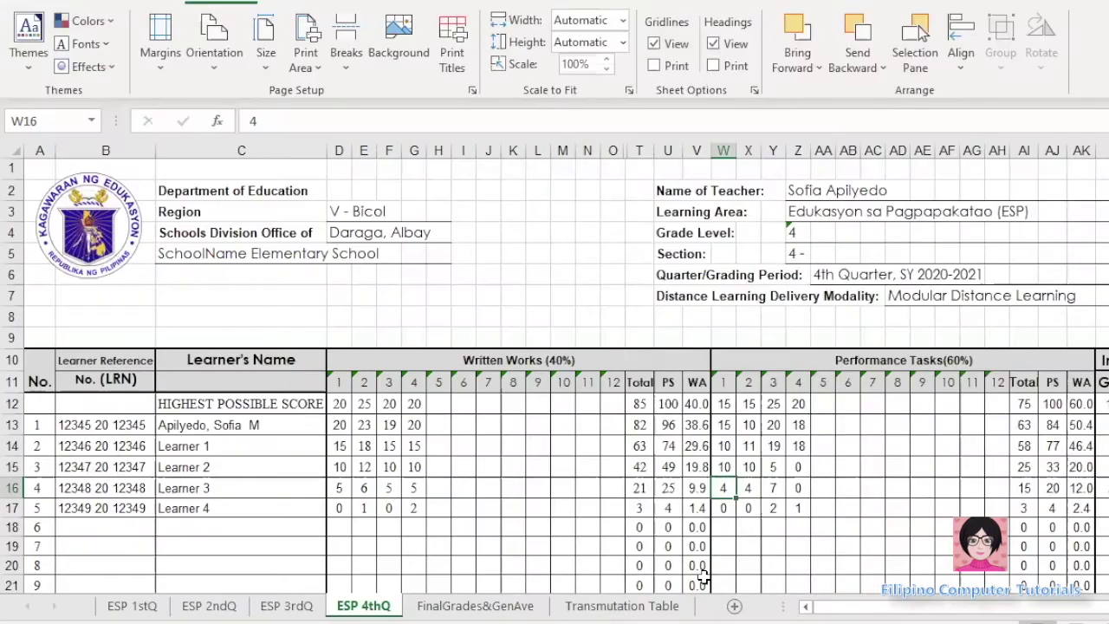
Step: Link the first learner's ESP 1Q cell D12 on FinalGrades&GenAve to ='ESP 1stQ'!AM13 and check the source sheet
click(474, 607)
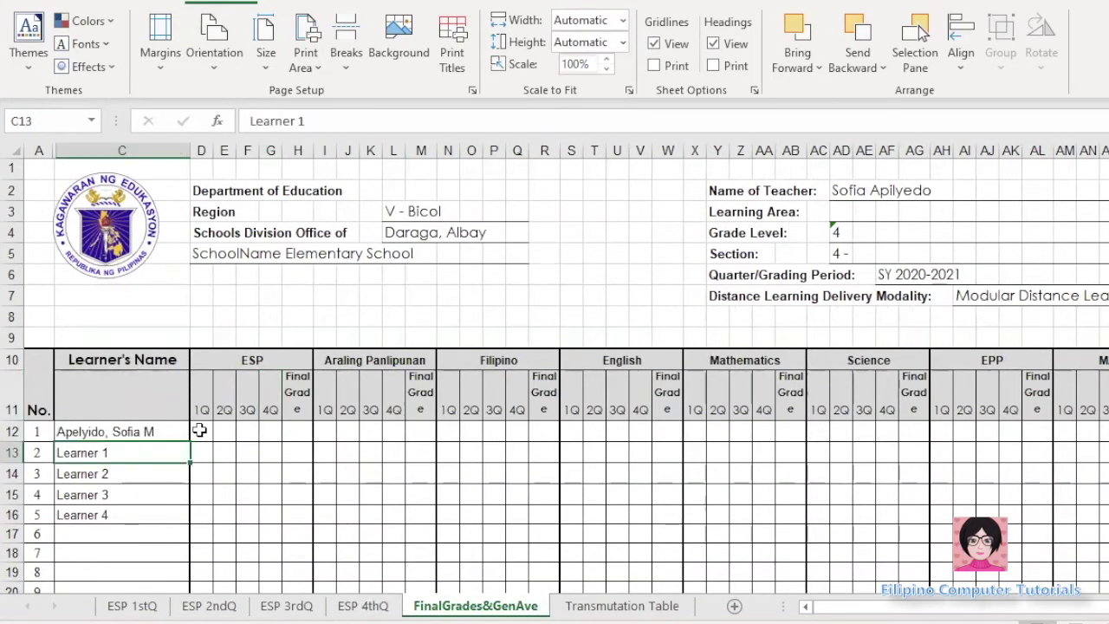
click(200, 430)
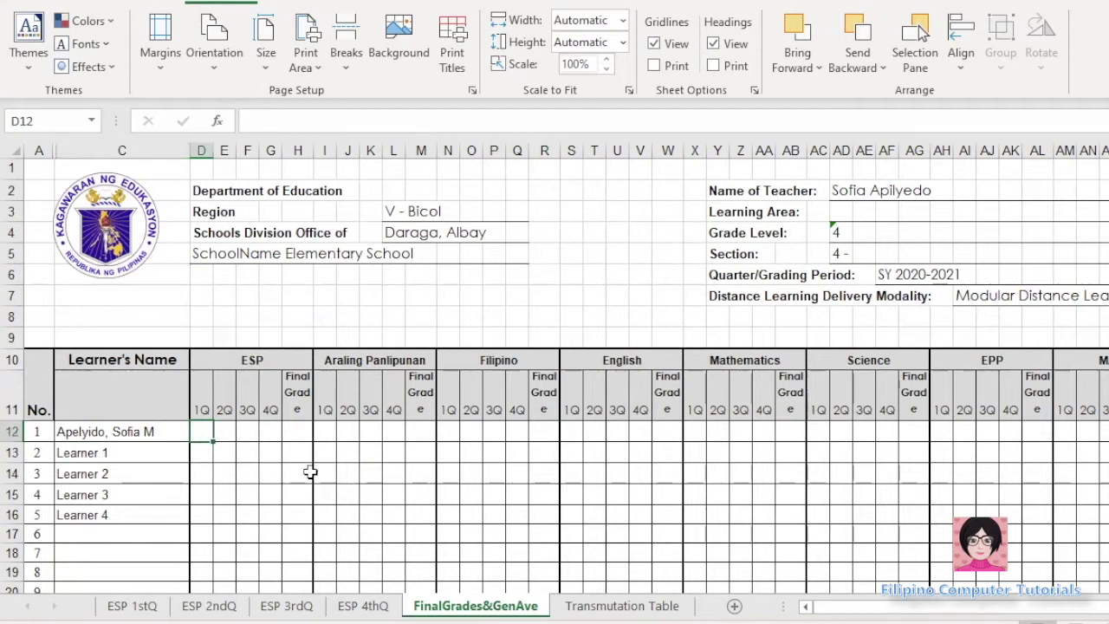
text(=)
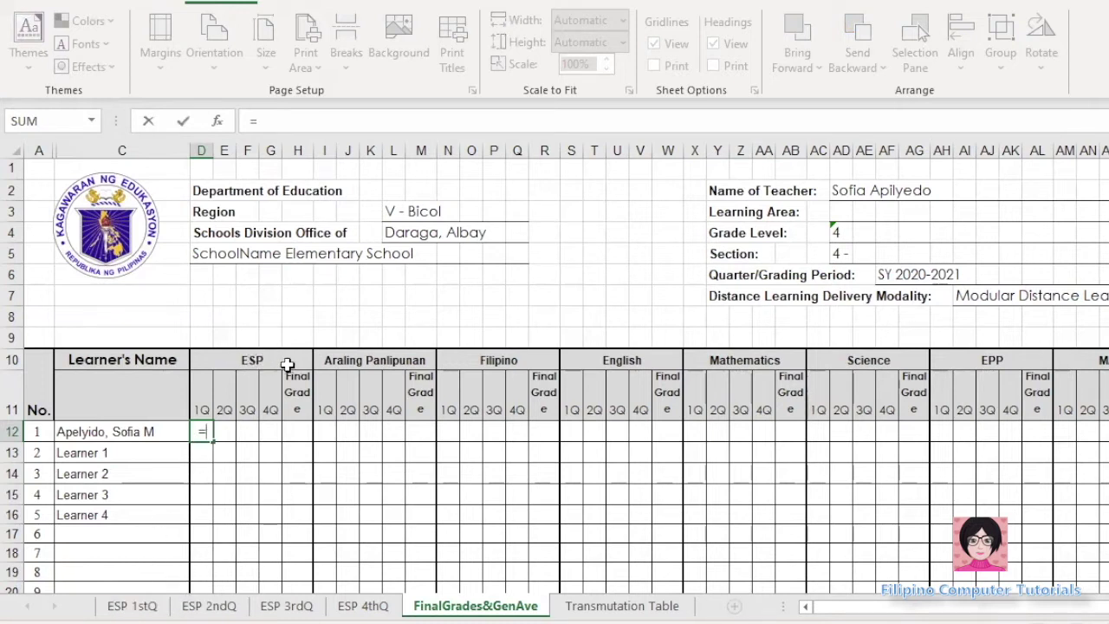
click(132, 605)
click(1071, 425)
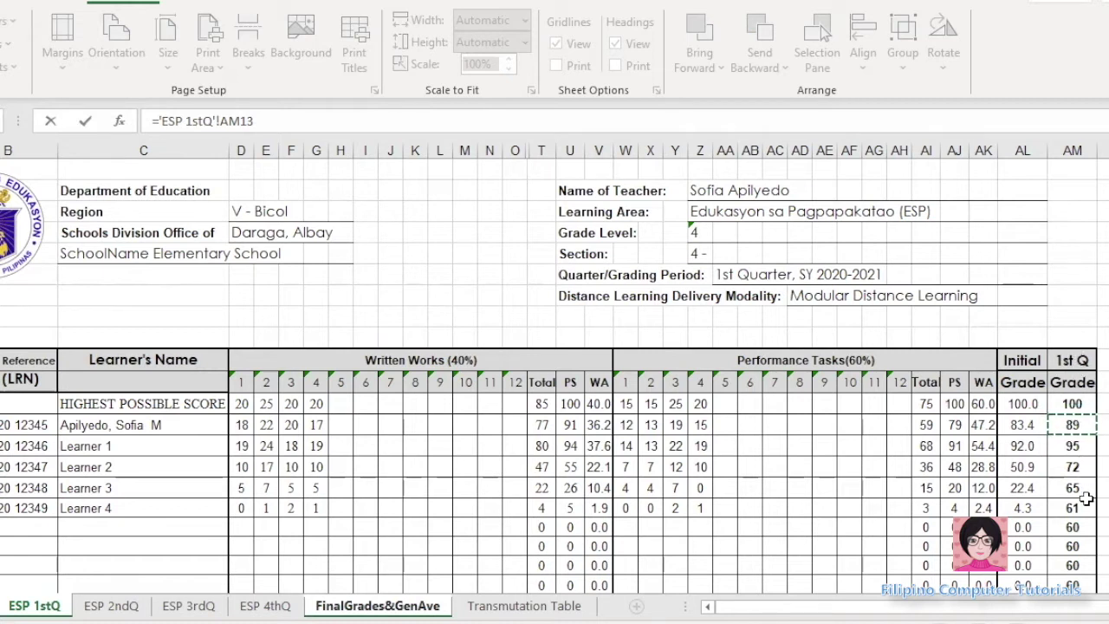
key(Return)
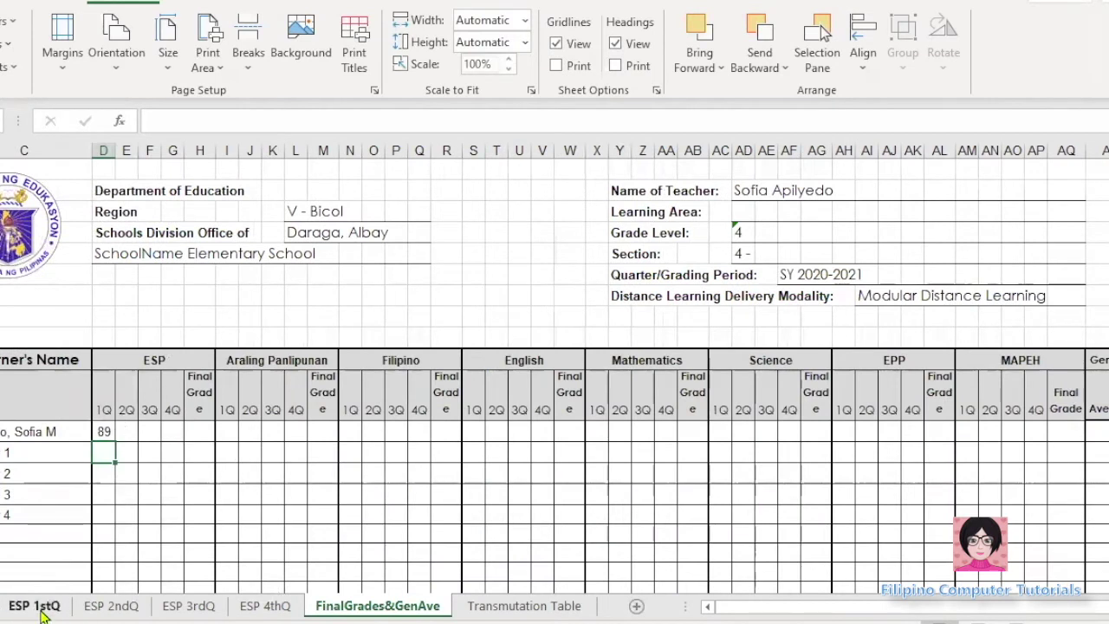
click(35, 606)
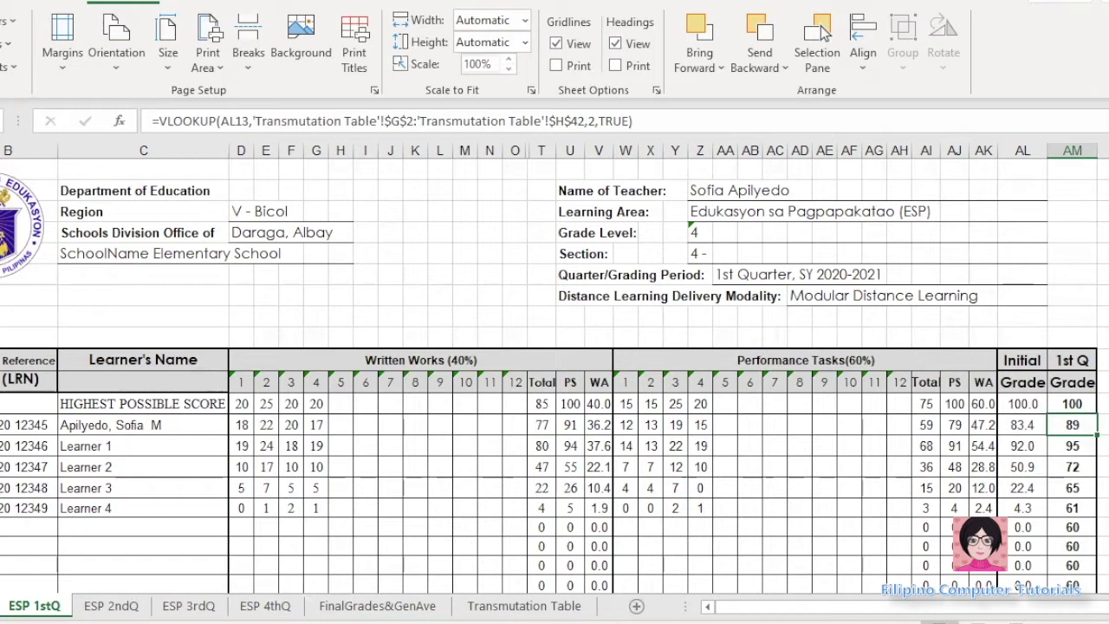
click(113, 607)
click(377, 605)
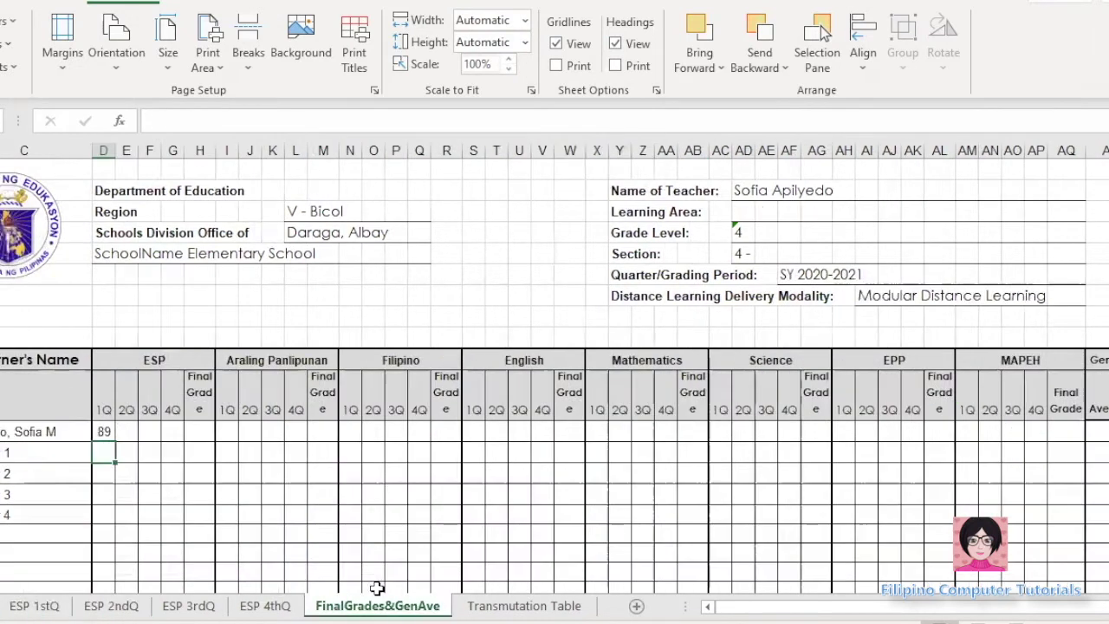
Step: Fill the formula in D12 down the ESP 1Q column to the last row of the learner table
click(103, 431)
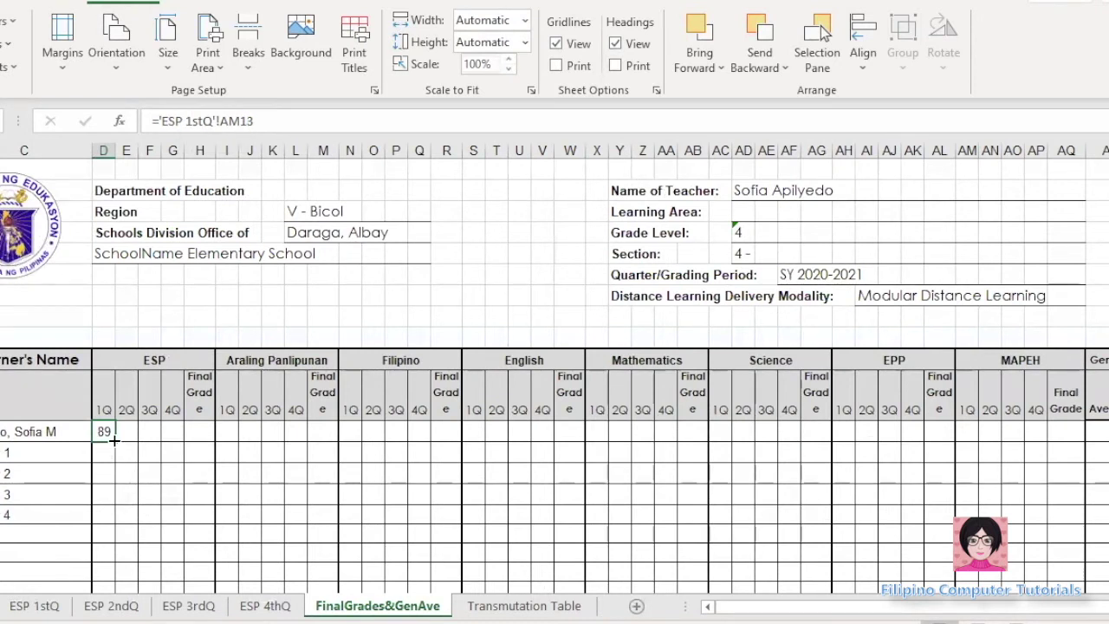
drag(113, 446, 114, 563)
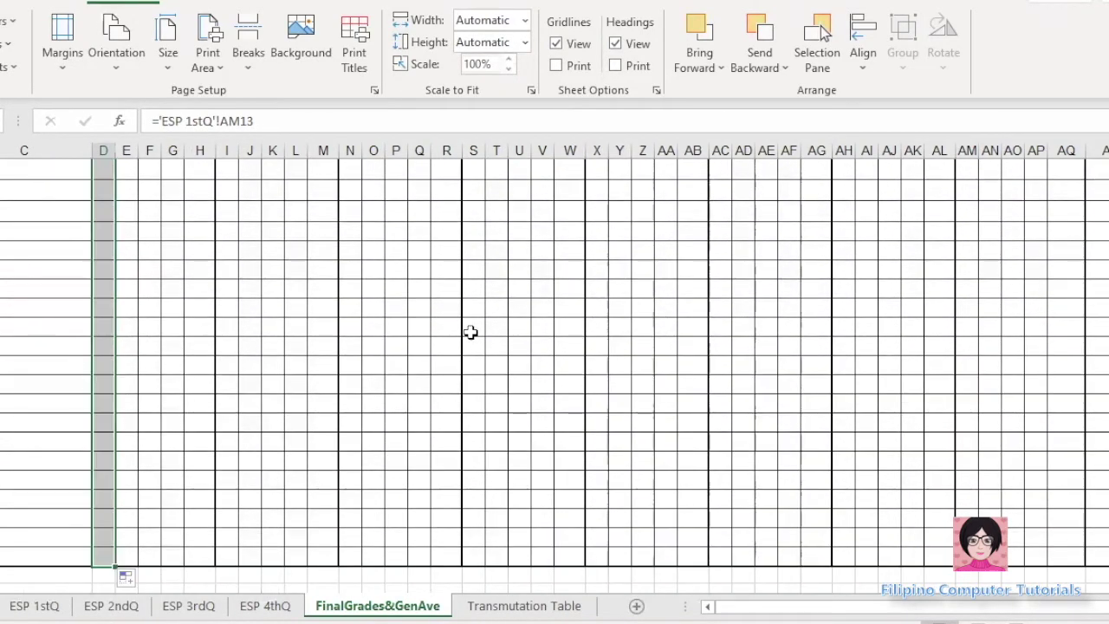
scroll(539, 307, up, 5)
scroll(539, 307, up, 5)
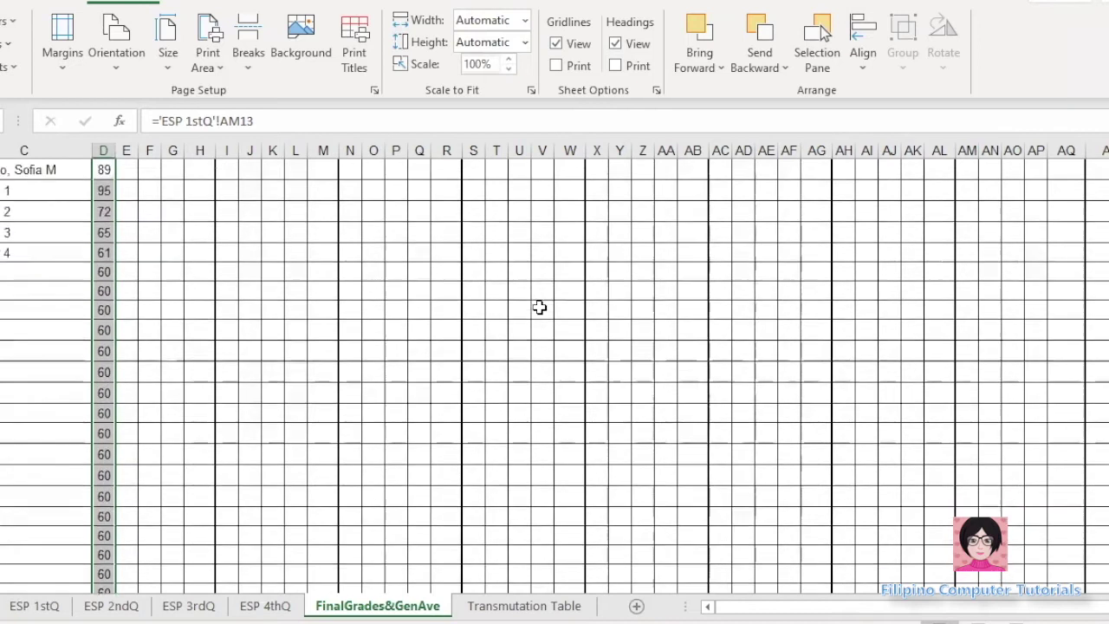
scroll(527, 307, down, 1)
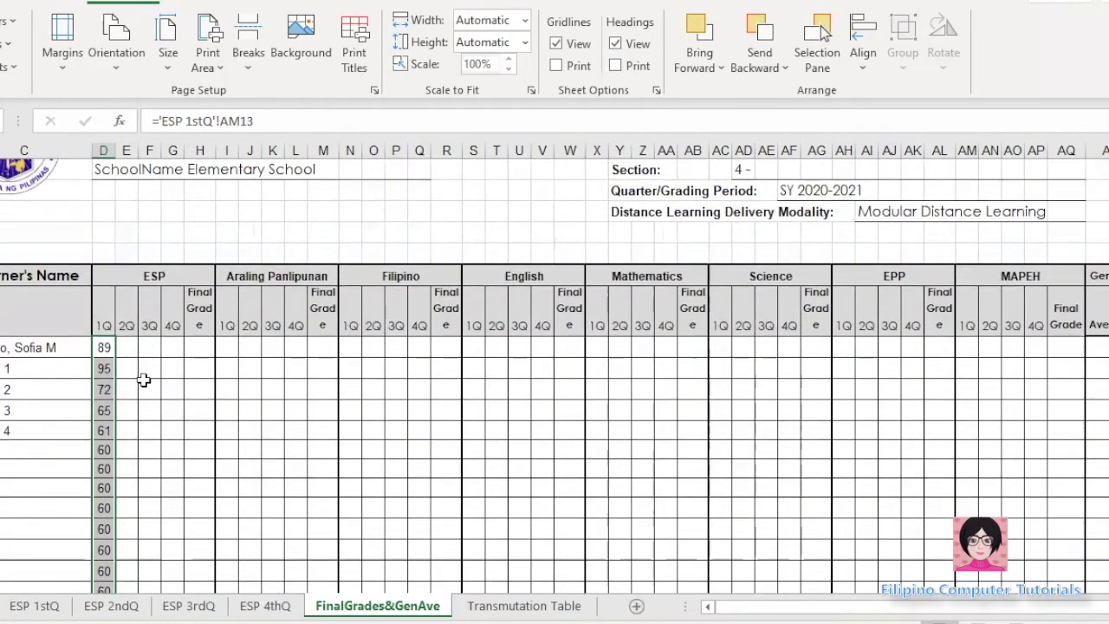
Step: Compare Learner 1's ESP 1Q grade on FinalGrades&GenAve with cell AM14 on the ESP 1stQ sheet
click(106, 367)
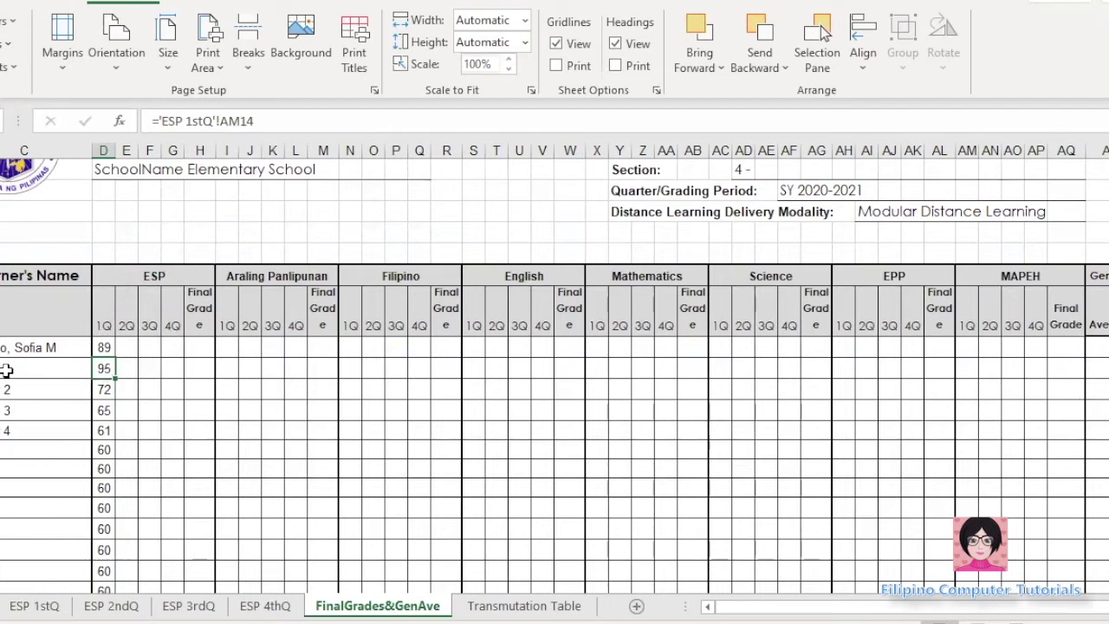
click(35, 606)
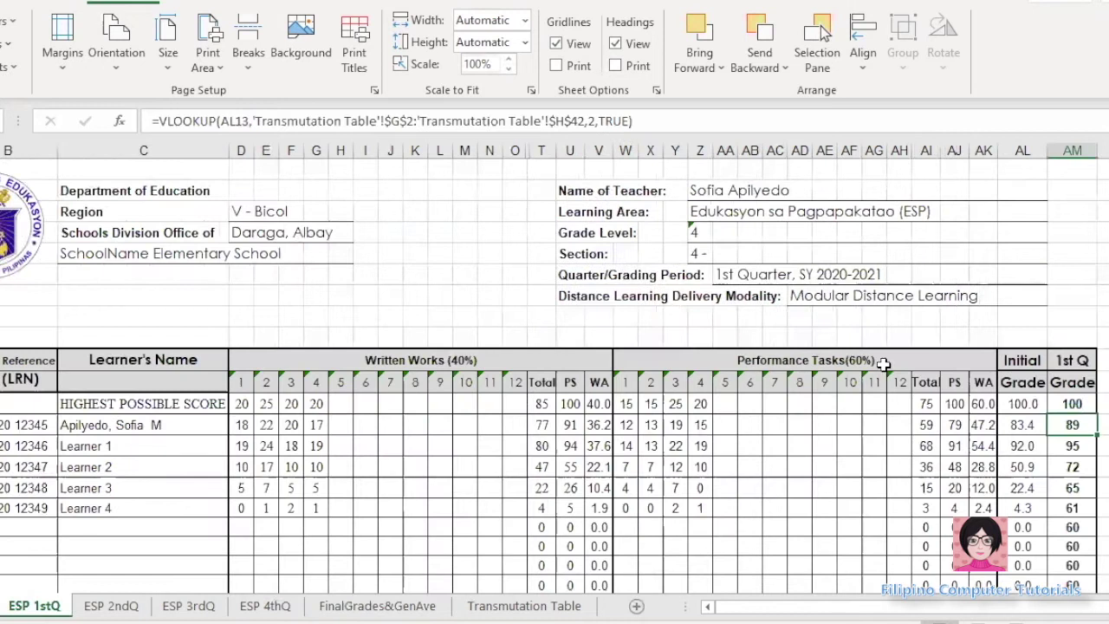
click(1079, 447)
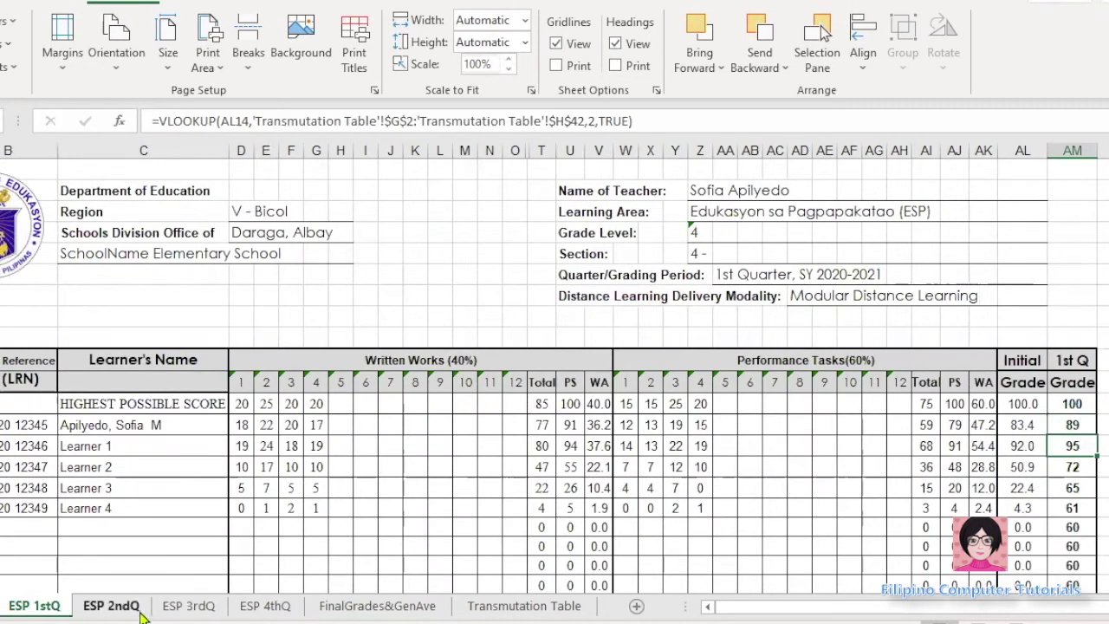
click(399, 606)
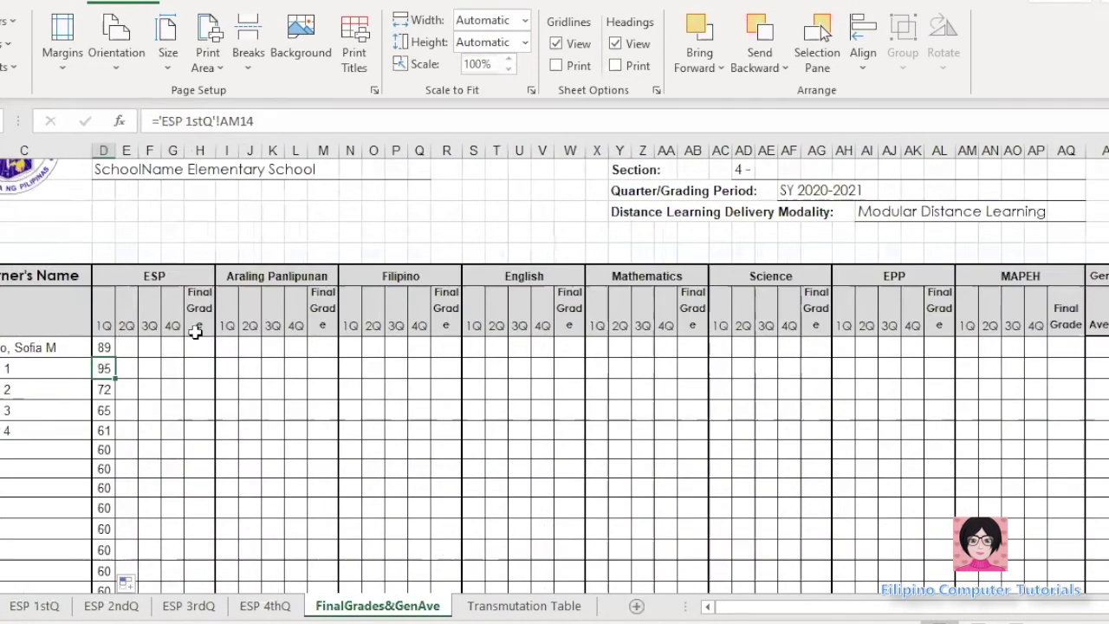
Step: Link the first learner's ESP 2Q cell E12 on FinalGrades&GenAve to ='ESP 2ndQ'!AM13
click(127, 346)
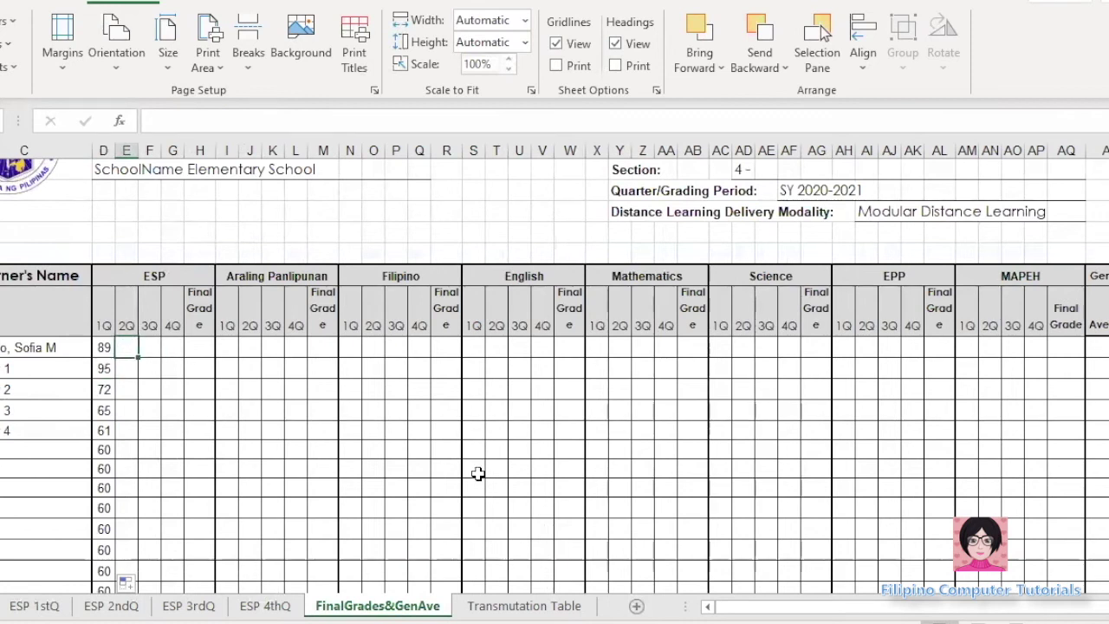
text(=)
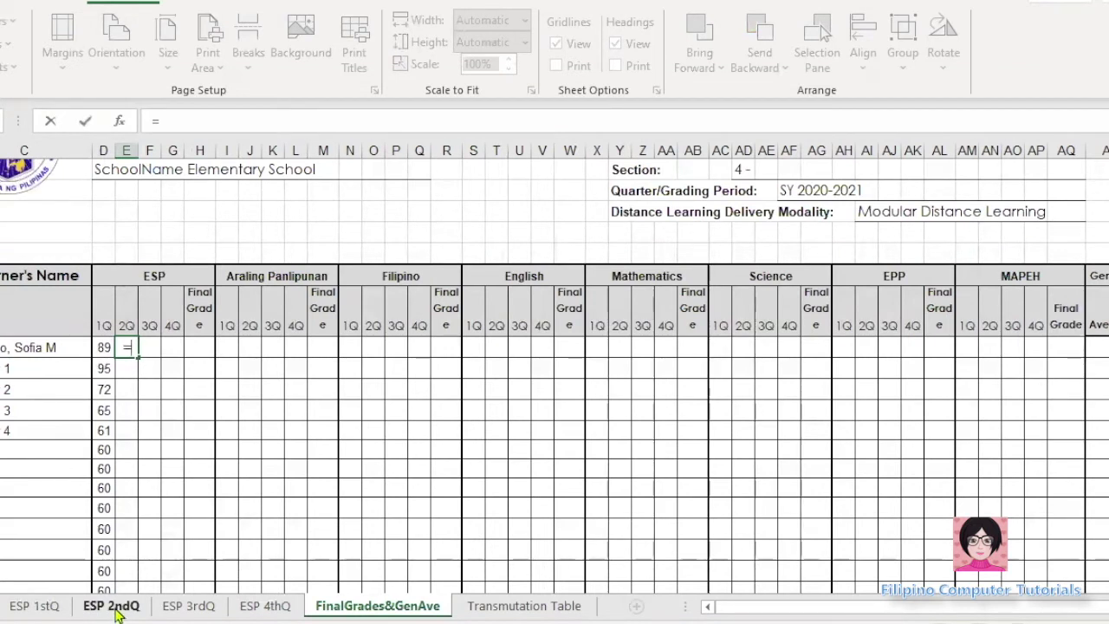
click(113, 606)
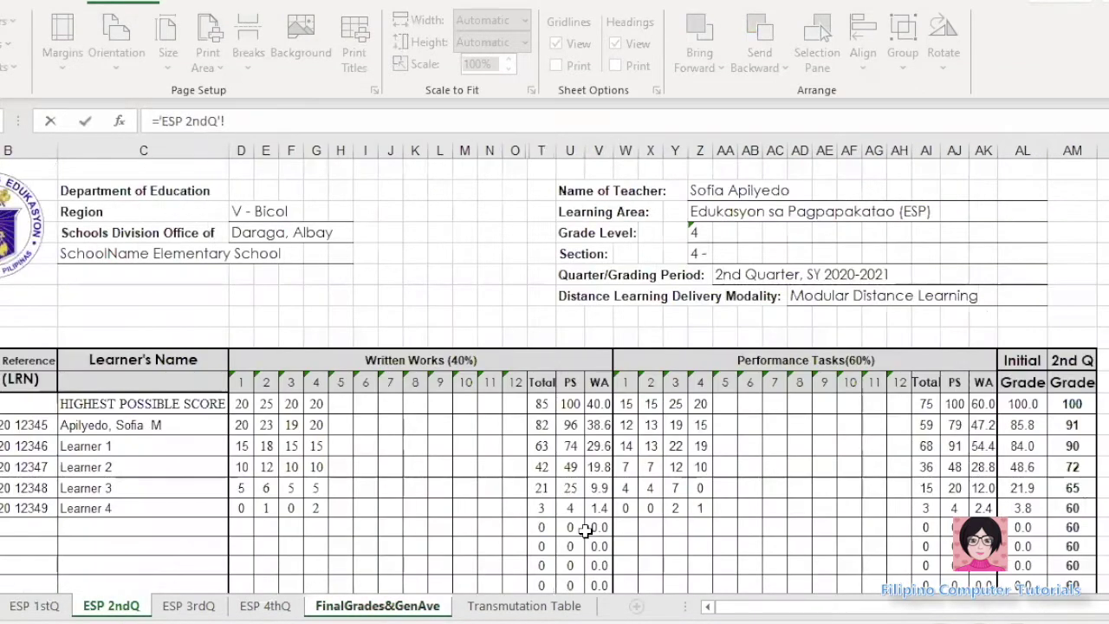
click(1073, 425)
key(Return)
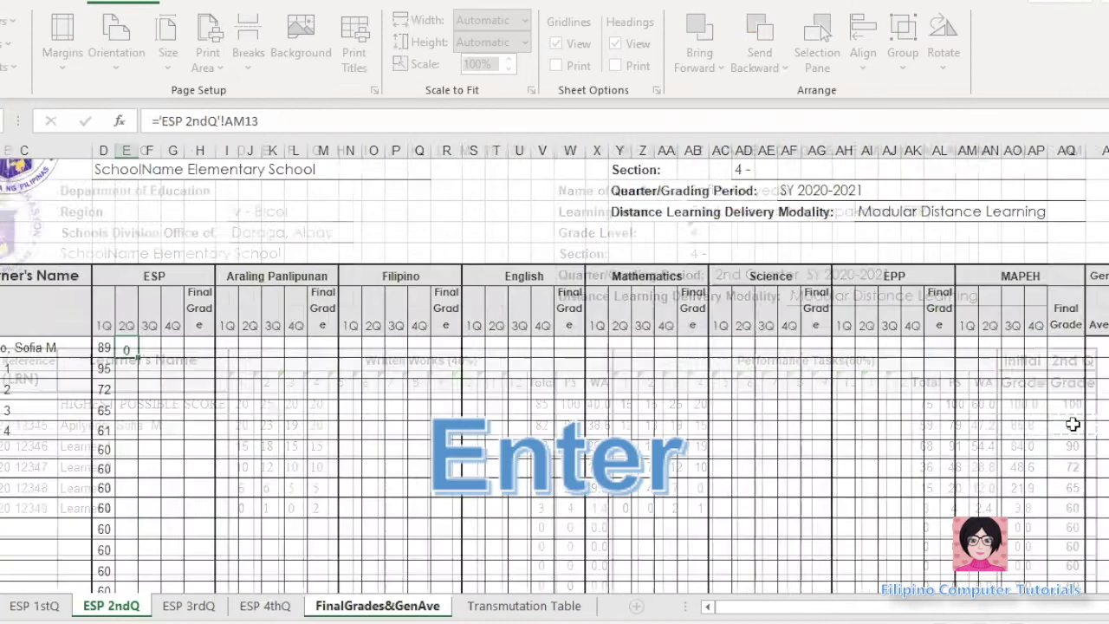
Step: Fill the formula in E12 down the ESP 2Q column to the last row of the learner table
click(139, 347)
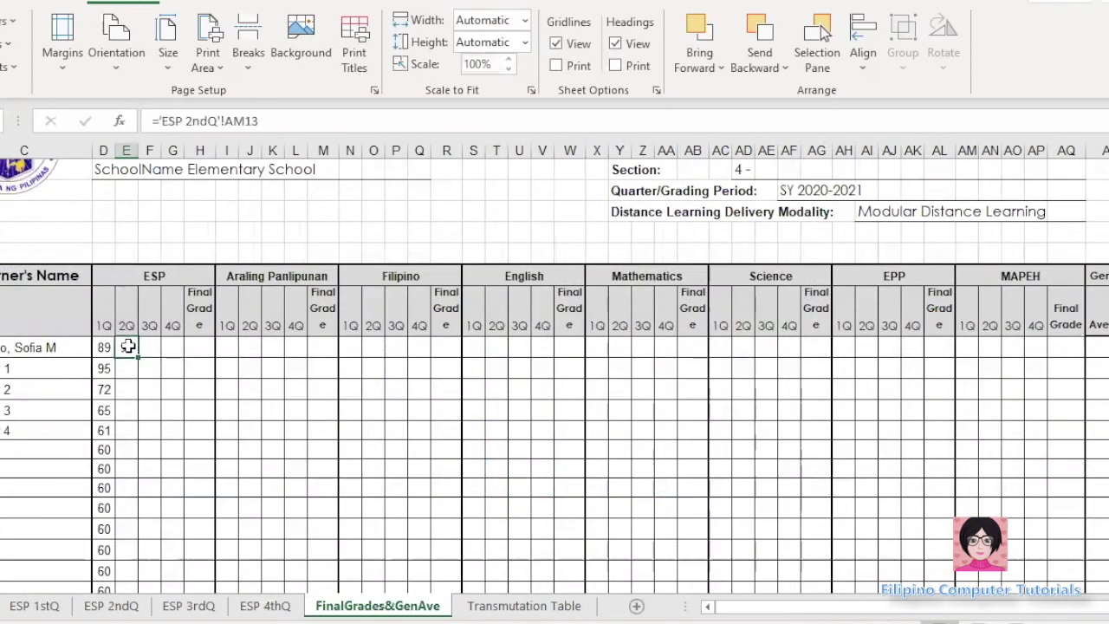
drag(139, 355, 133, 443)
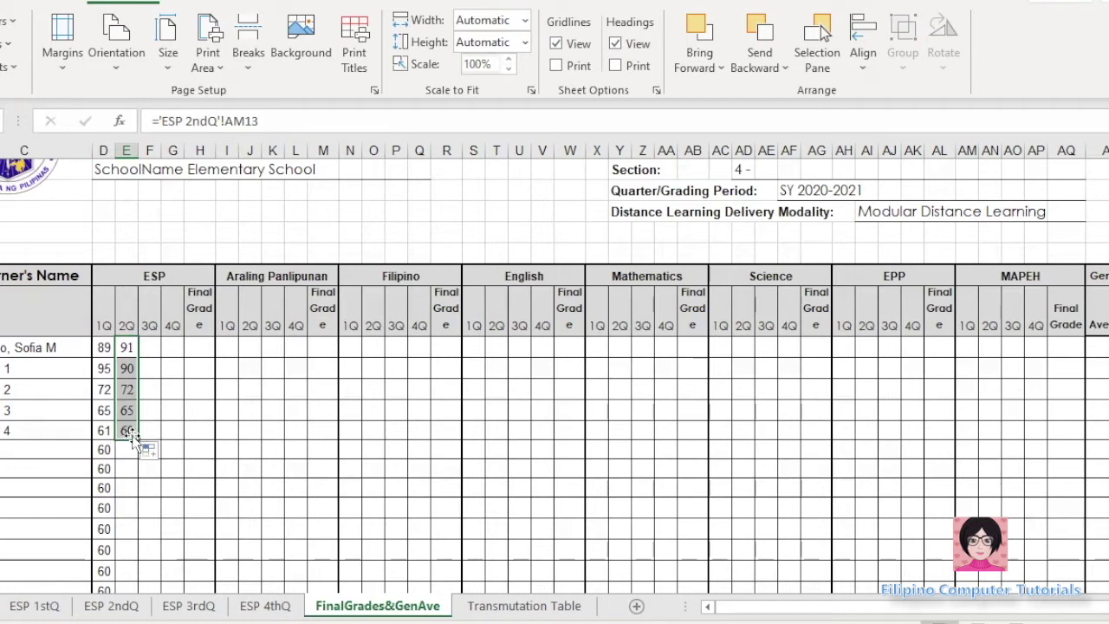
drag(136, 442, 130, 571)
scroll(657, 371, up, 10)
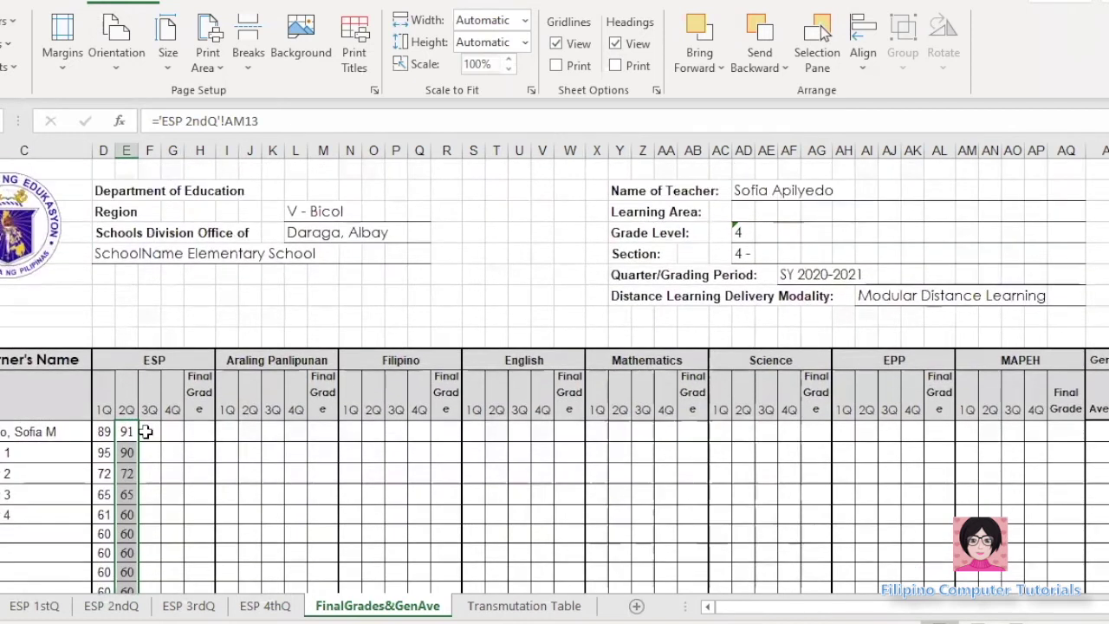
Step: Link the first learner's ESP 3Q cell F12 to ='ESP 3rdQ'!AM13 and fill the formula down the column
click(147, 431)
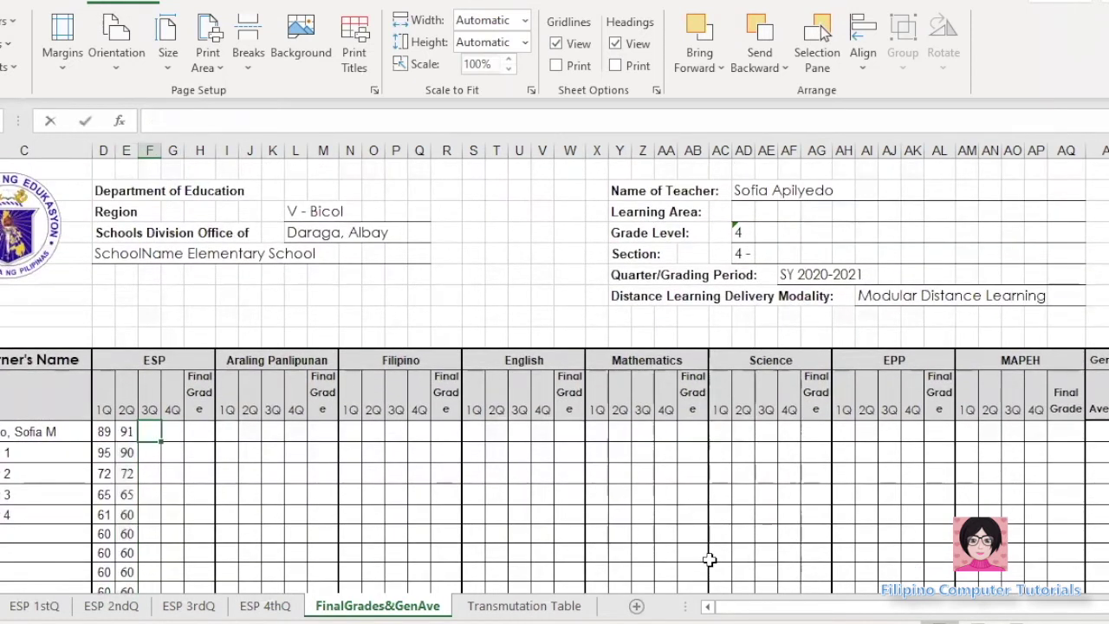
text(=)
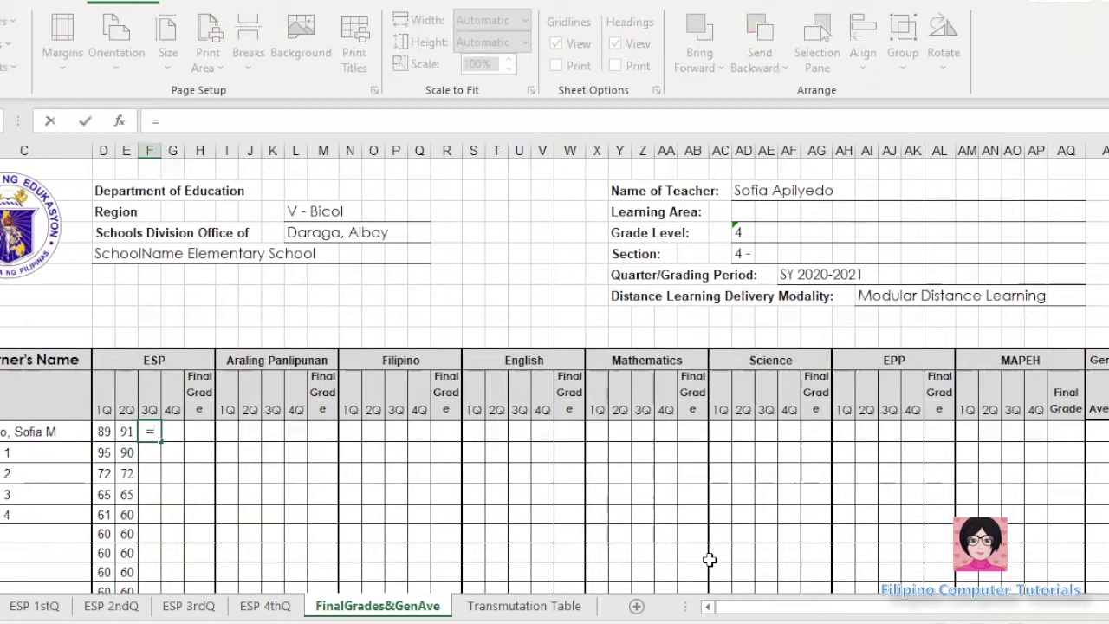
click(198, 606)
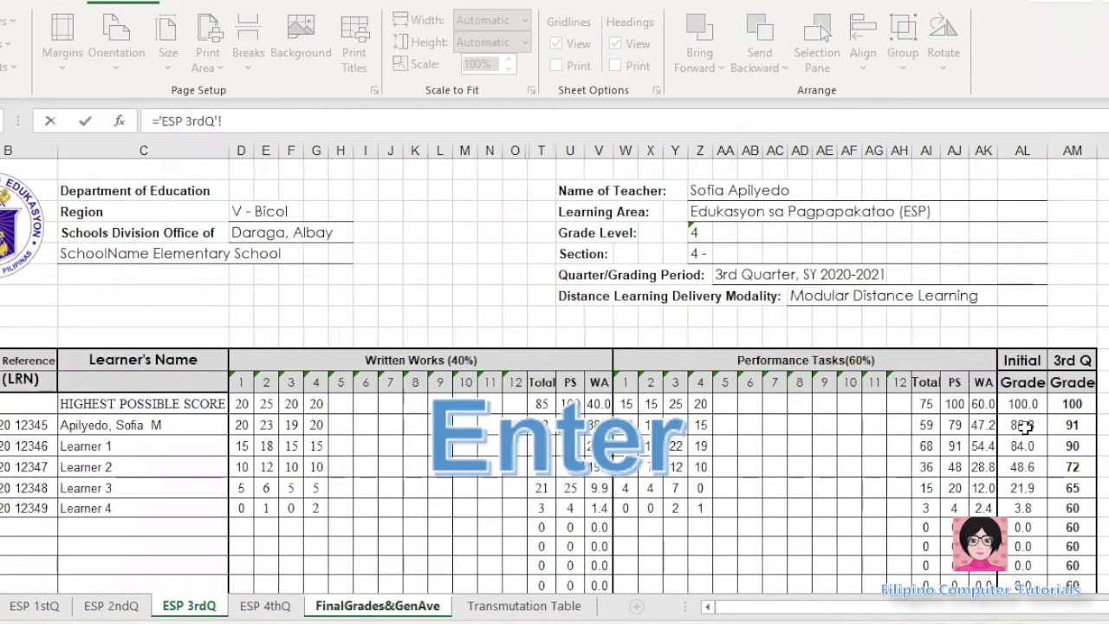
click(1074, 424)
key(Return)
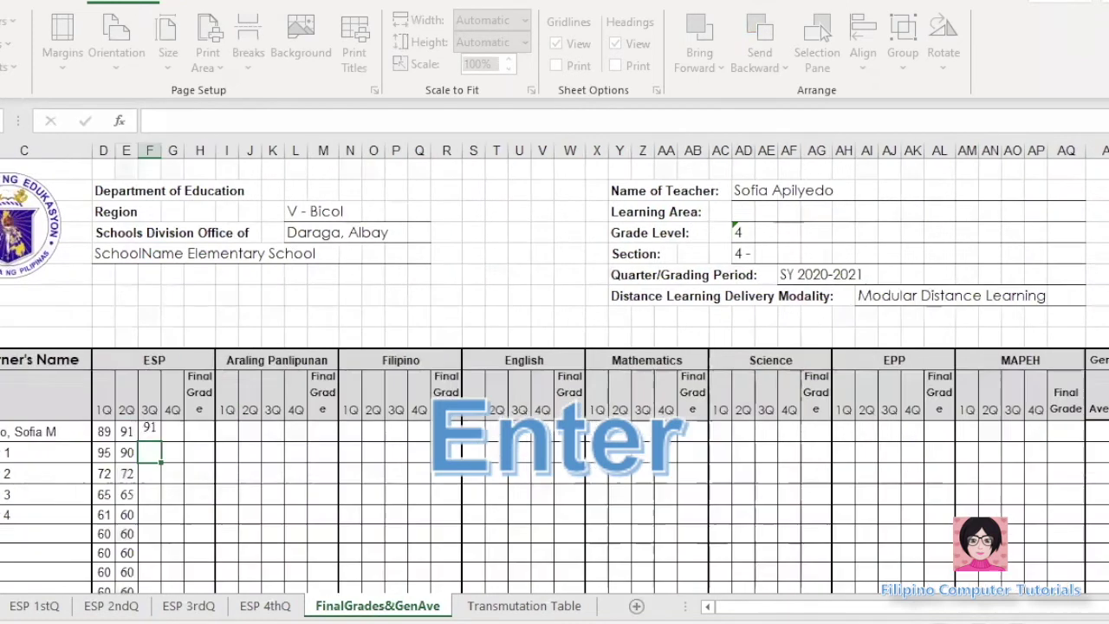
click(147, 430)
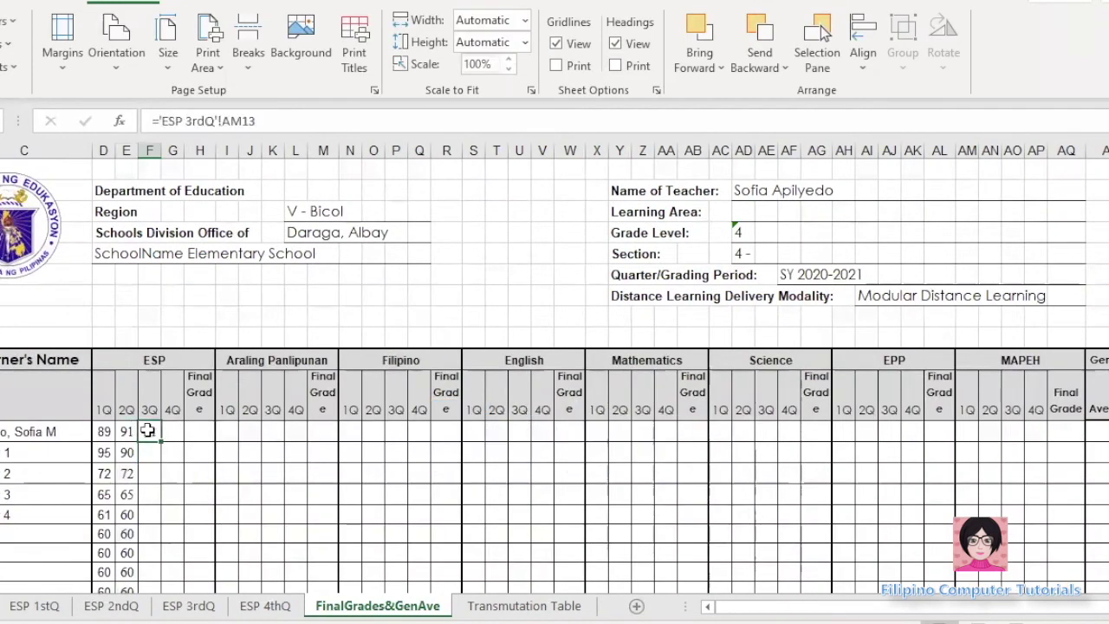
drag(162, 441, 166, 560)
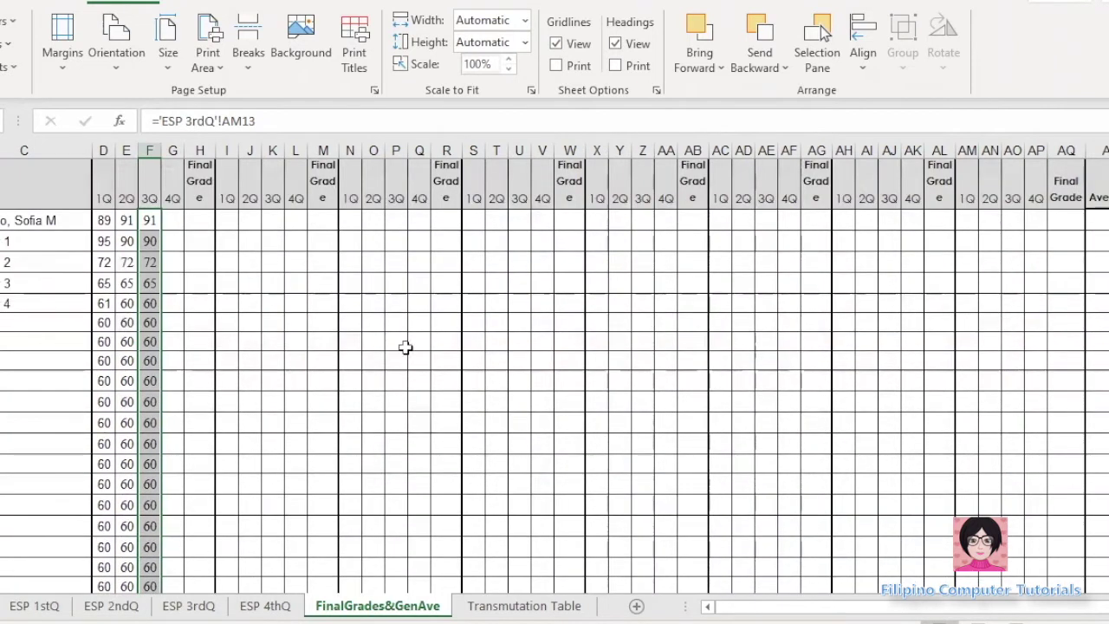
Step: Link the first learner's ESP 4Q cell G12 to ='ESP 4thQ'!AM13 and fill the formula down the column
click(174, 221)
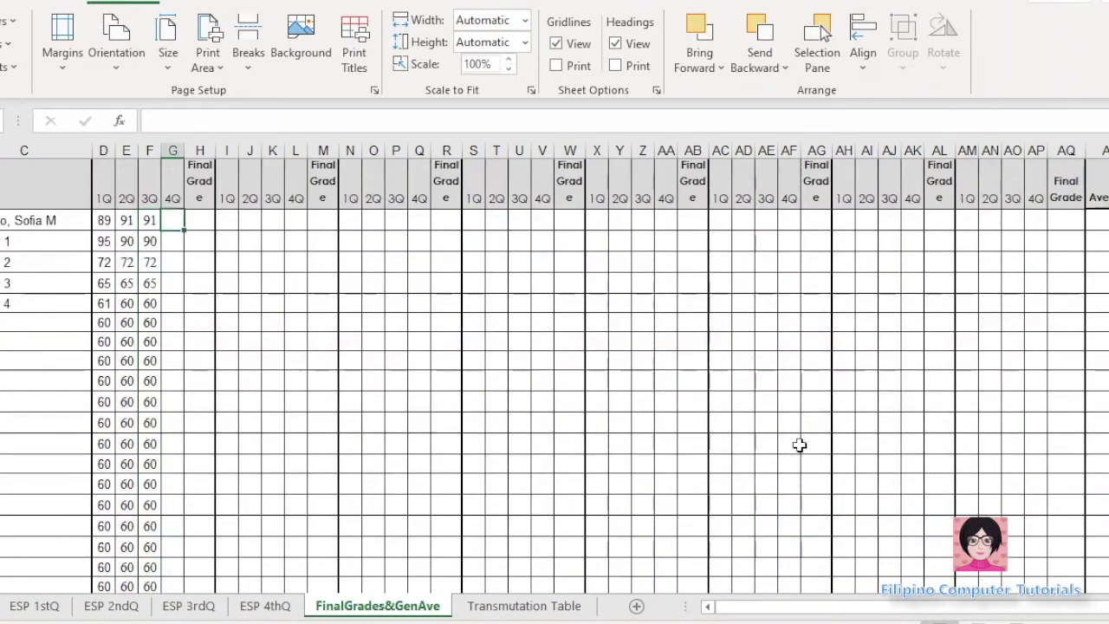
text(=)
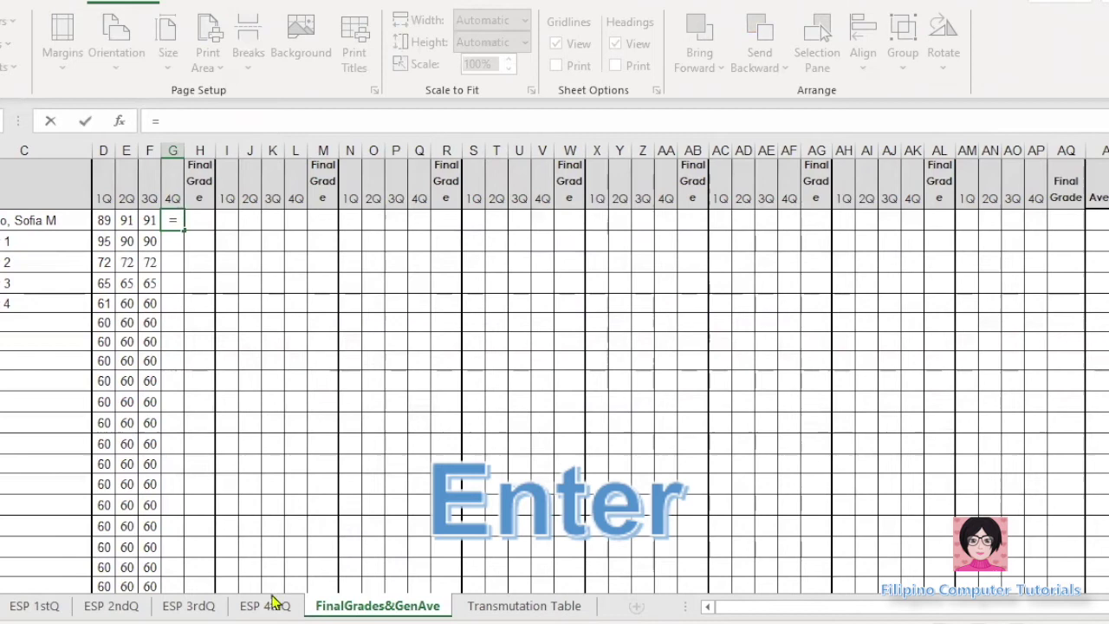
click(266, 605)
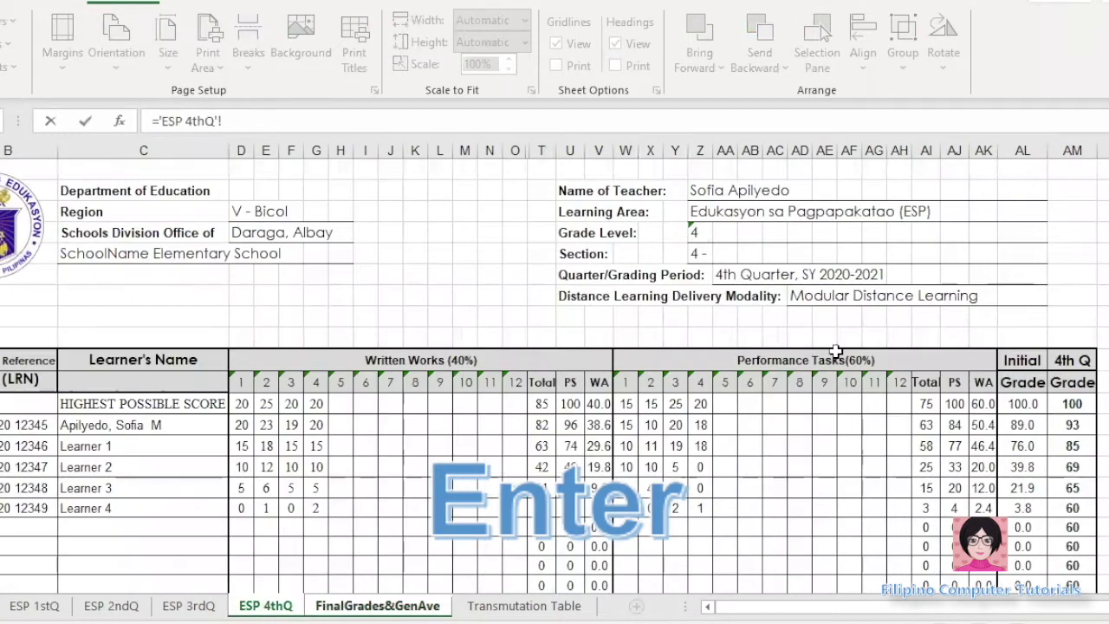
click(1072, 425)
key(Return)
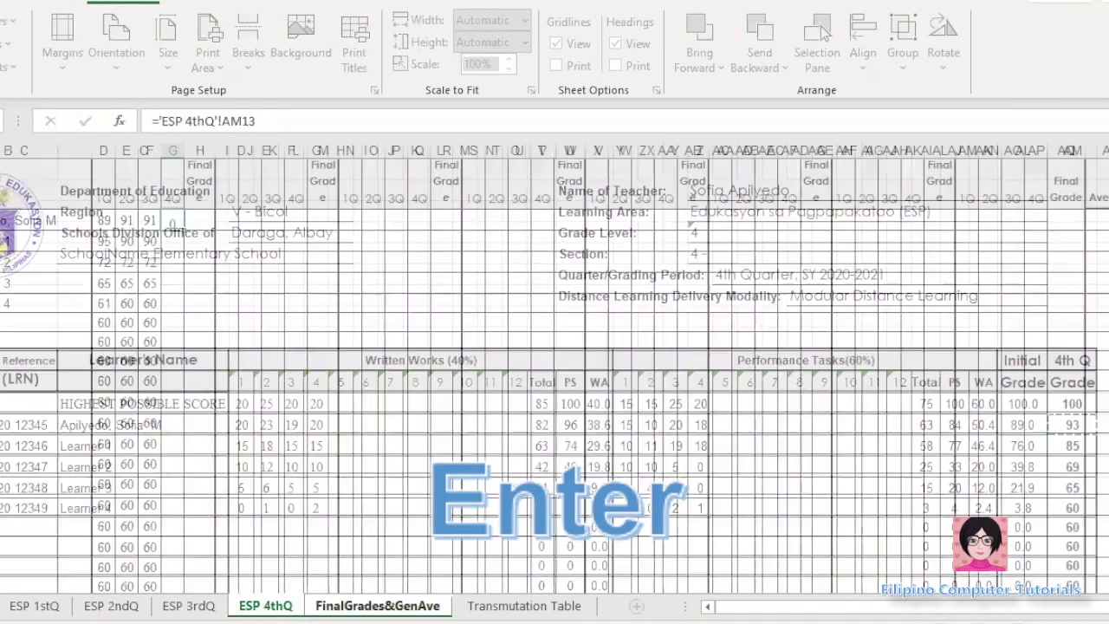
click(170, 218)
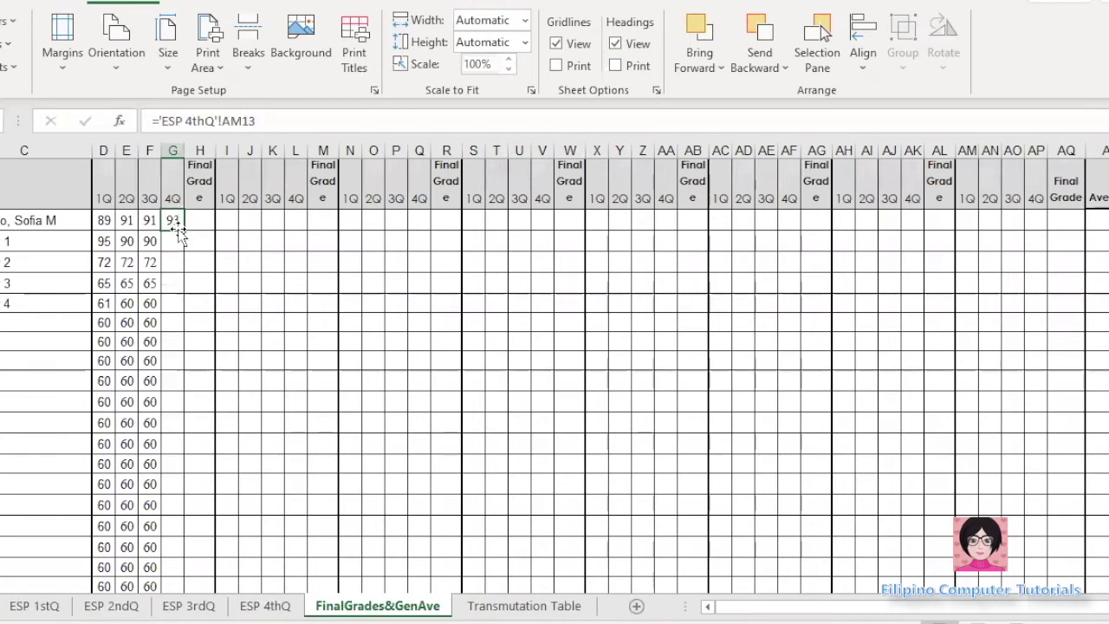
drag(173, 222, 286, 485)
Step: Enter =(D12+E12+F12+G12)/4 in H12 to average the first learner's four ESP quarterly grades as the Final Grade
scroll(414, 362, up, 10)
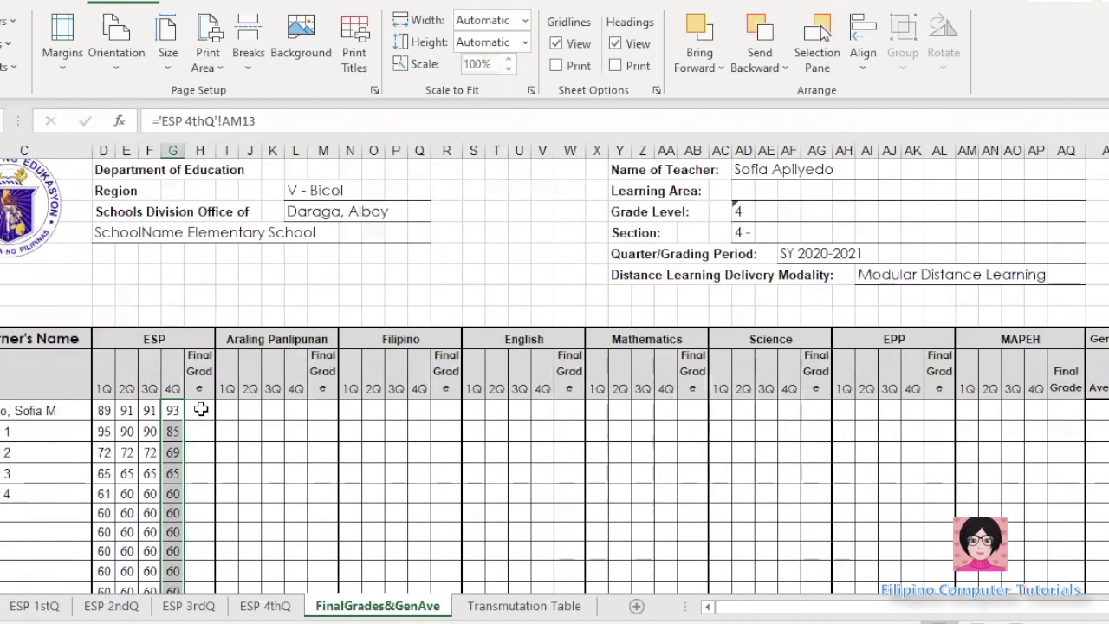
click(200, 410)
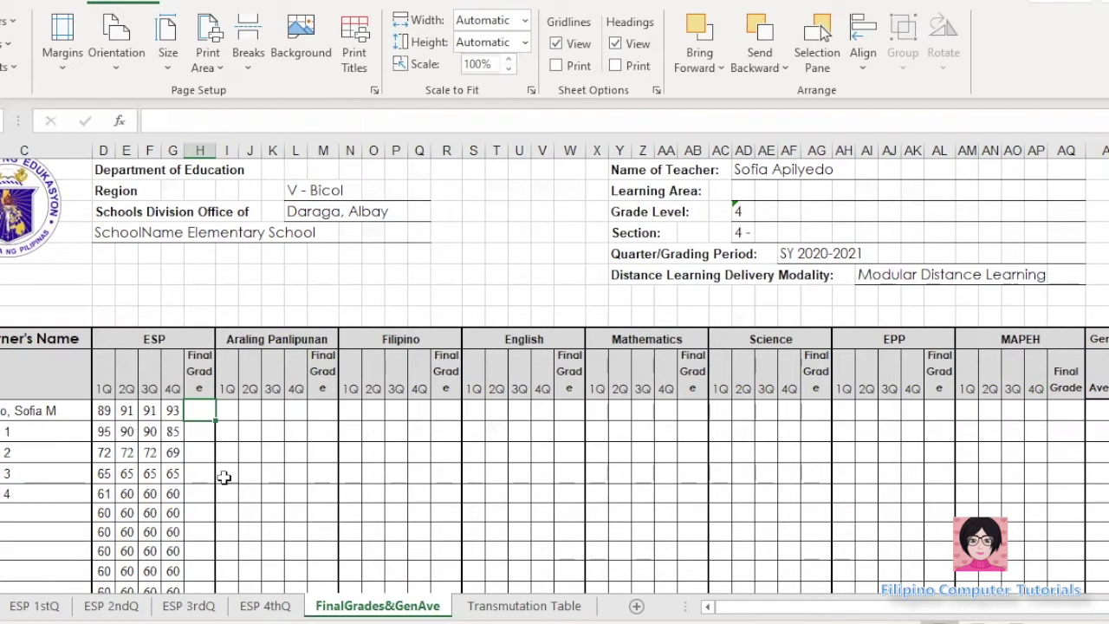
text(=()
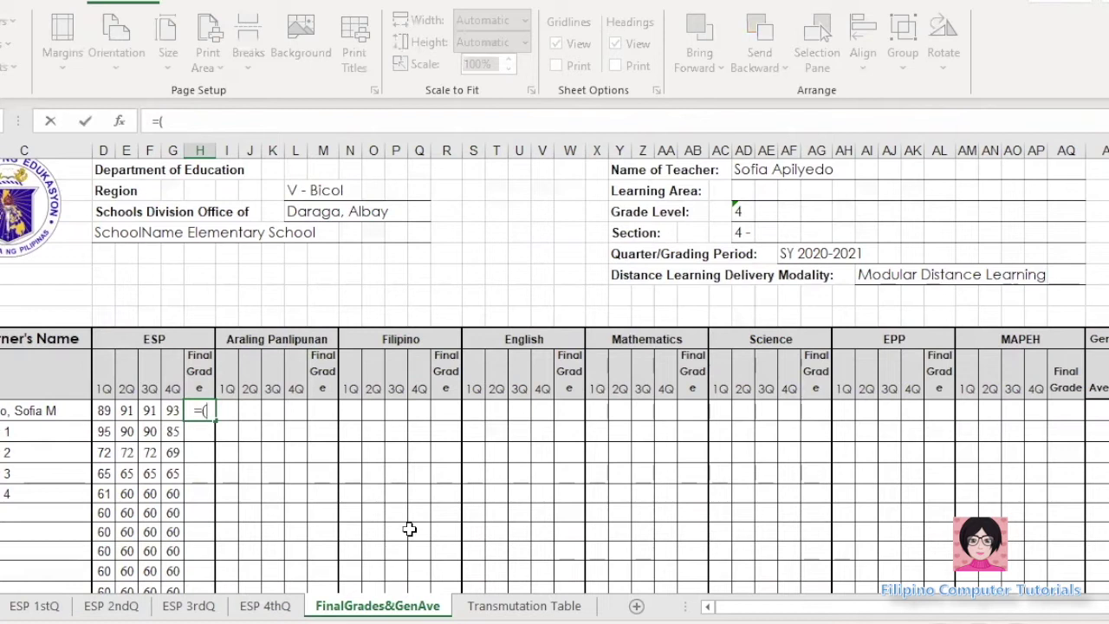
click(106, 409)
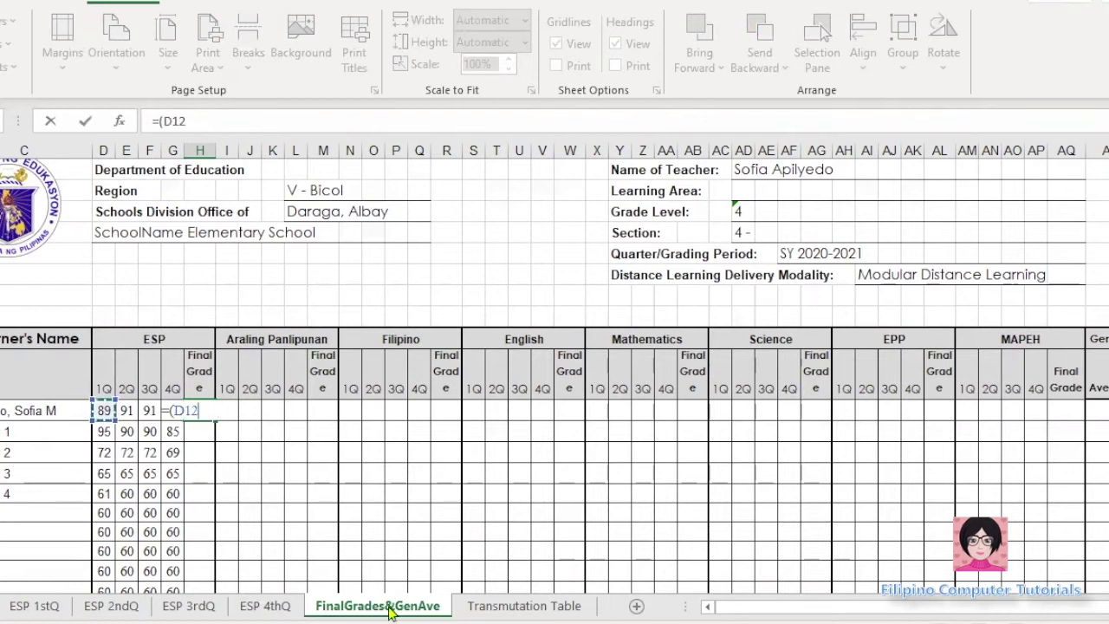
text(+)
click(127, 411)
text(+)
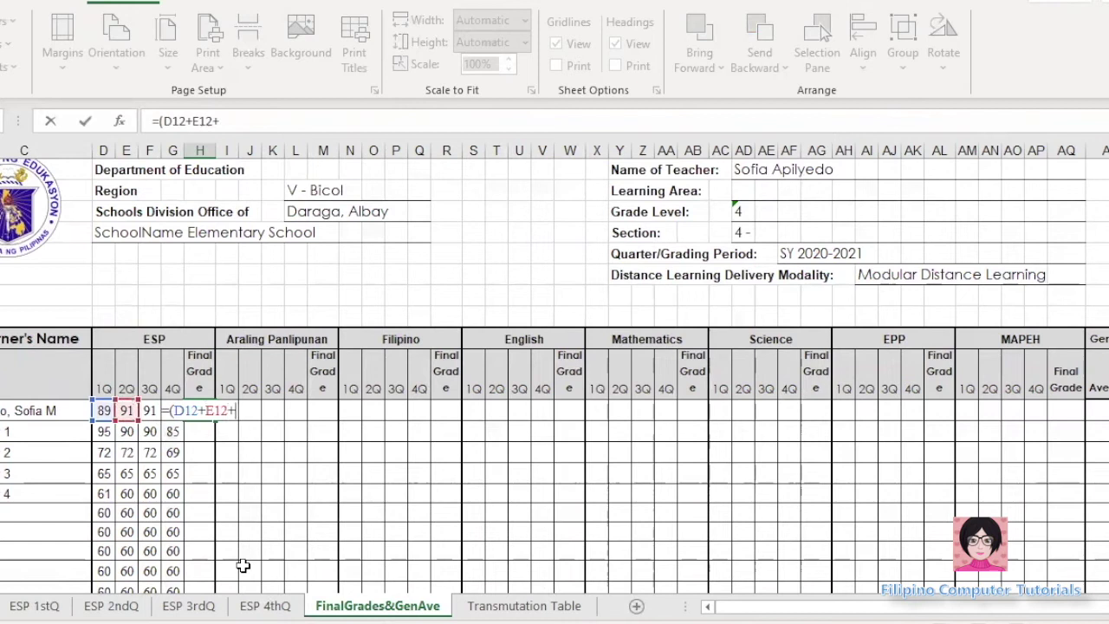
click(145, 410)
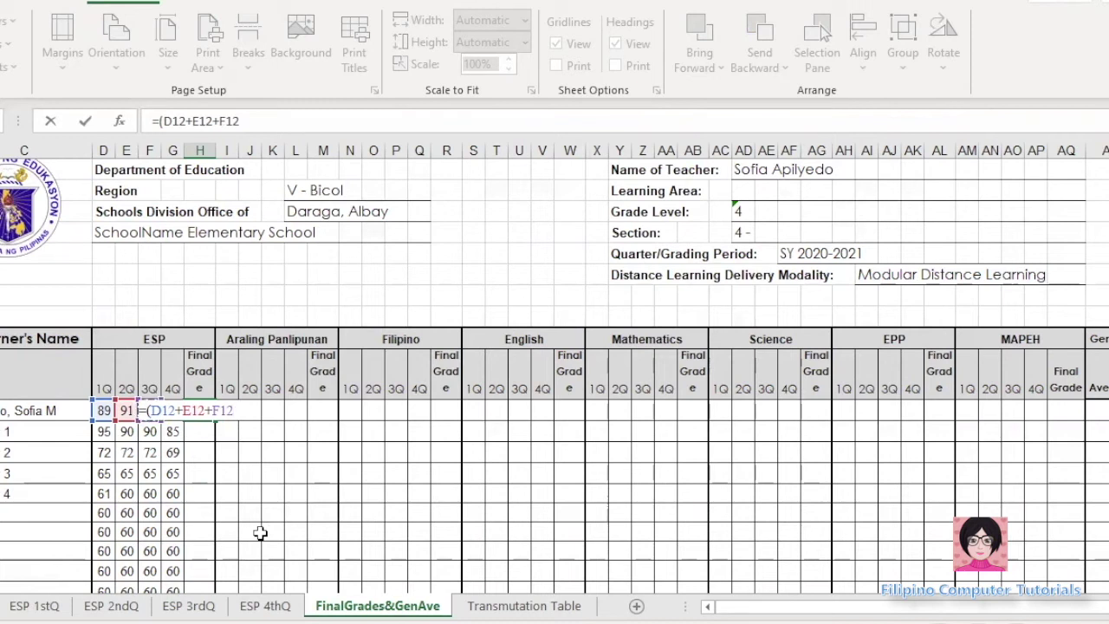
click(173, 431)
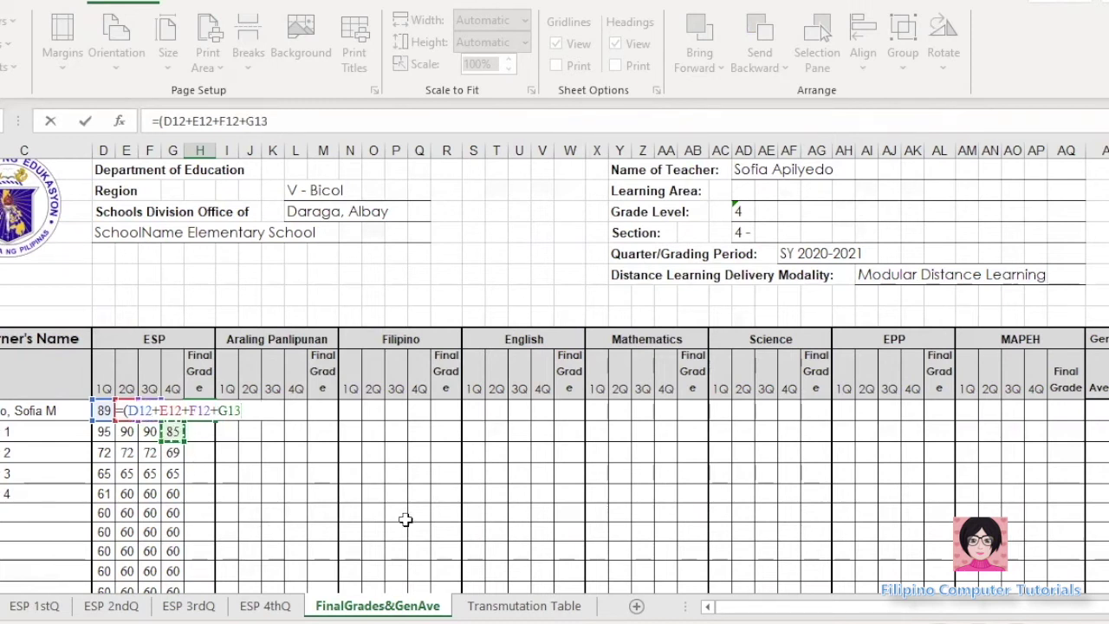
key(Up)
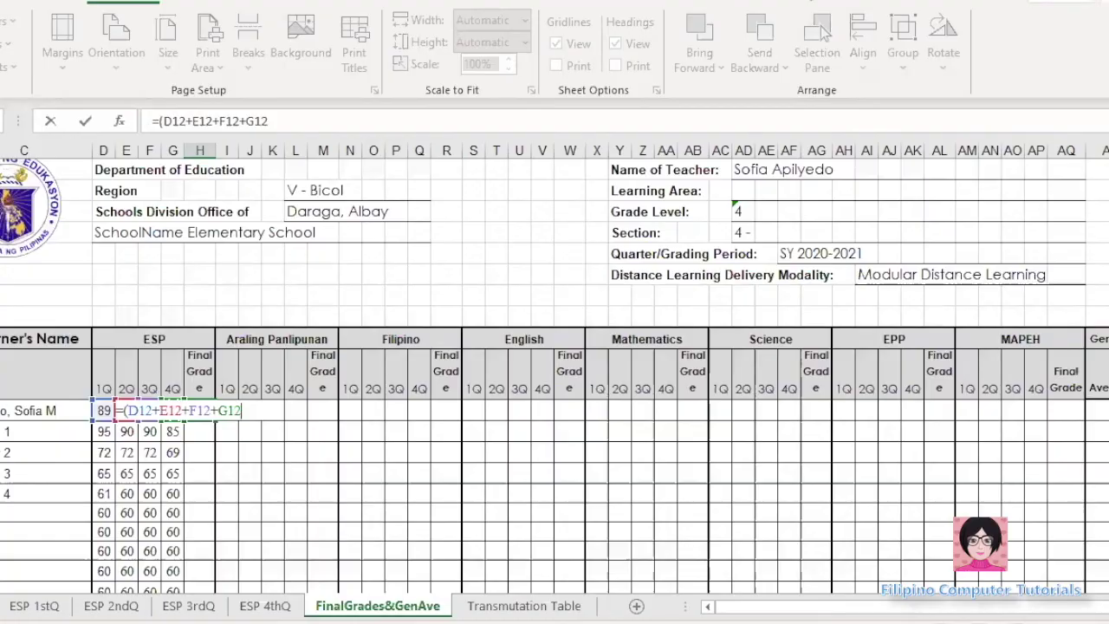
text()/4)
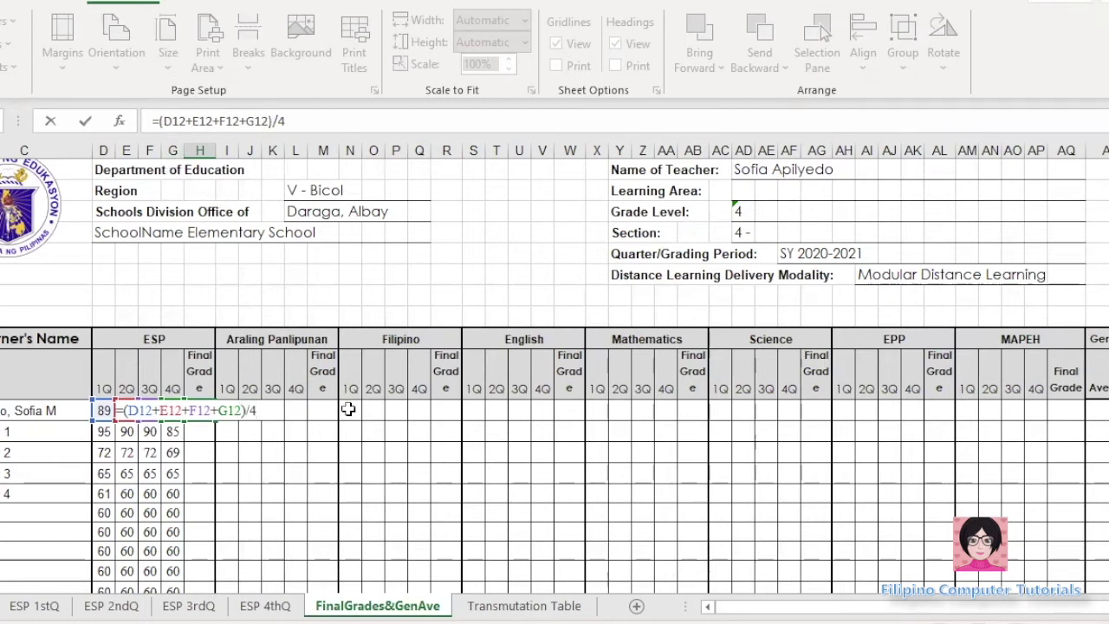
key(Return)
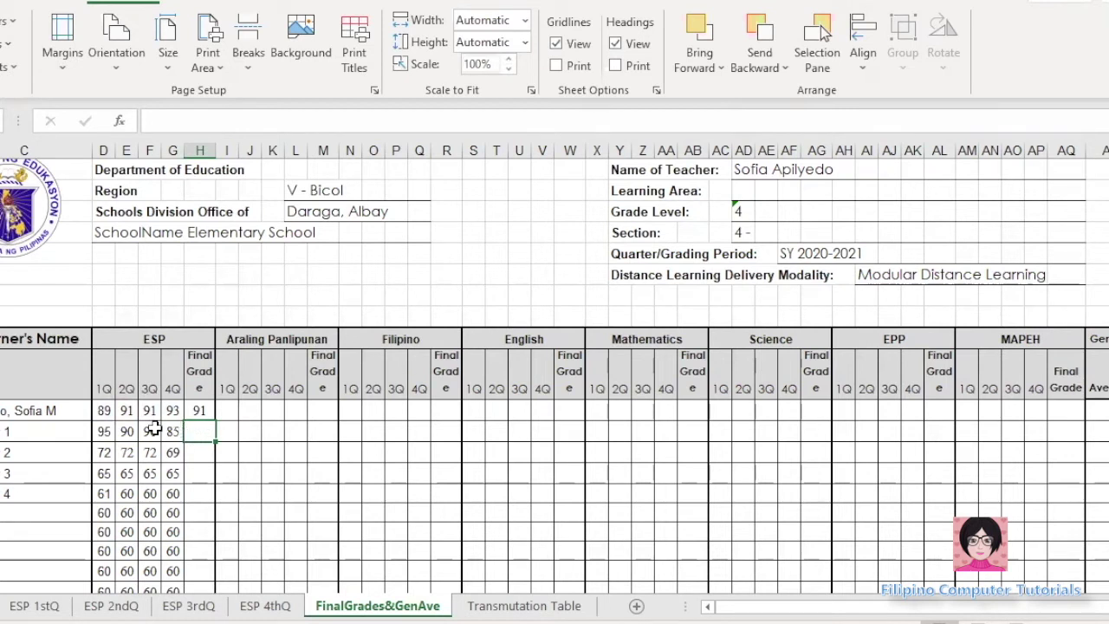
Step: Fill the average formula in H12 down the ESP Final Grade column to the last row of the learner table
click(194, 412)
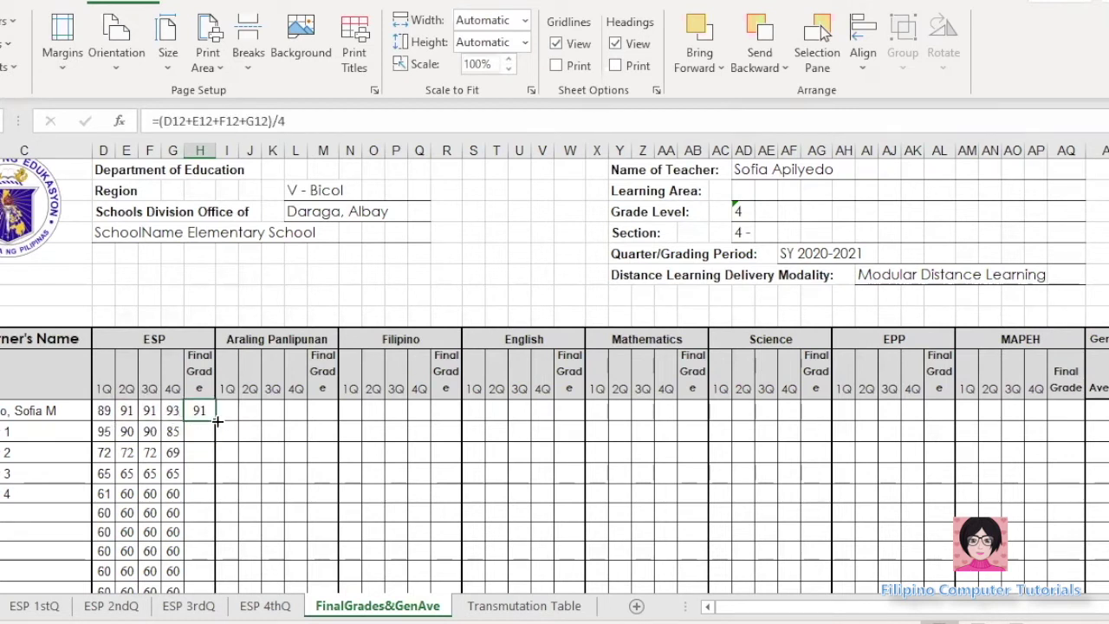
mouse_move(215, 419)
mouse_down()
mouse_move(214, 589)
mouse_move(215, 552)
mouse_move(213, 577)
mouse_move(215, 564)
mouse_up()
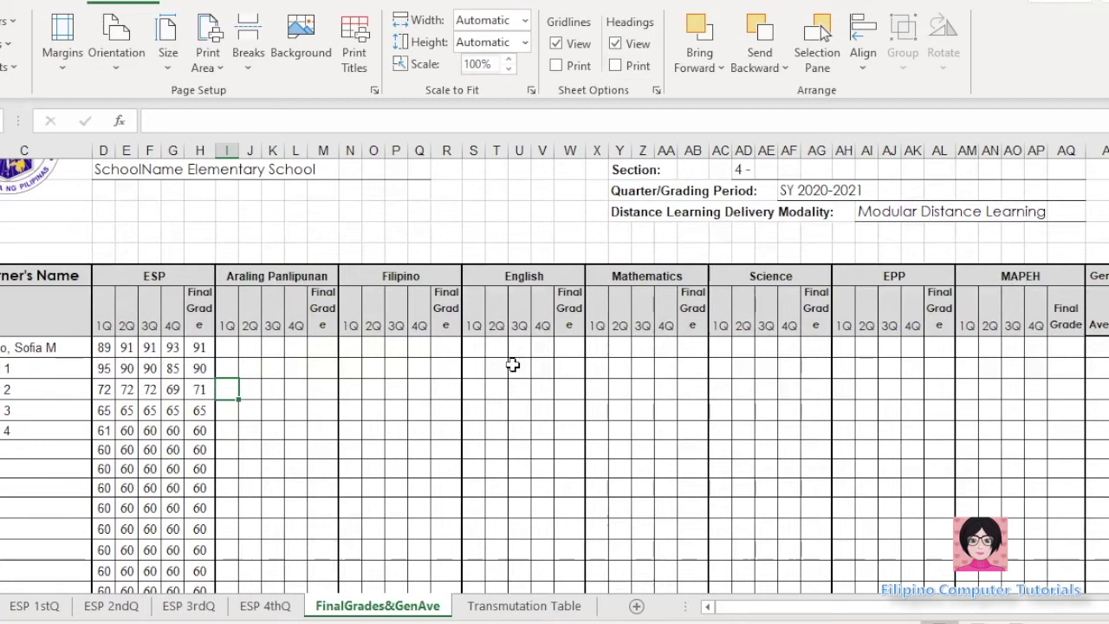
Step: Create a copy of the ESP 1stQ sheet and place it before FinalGrades&GenAve
click(43, 607)
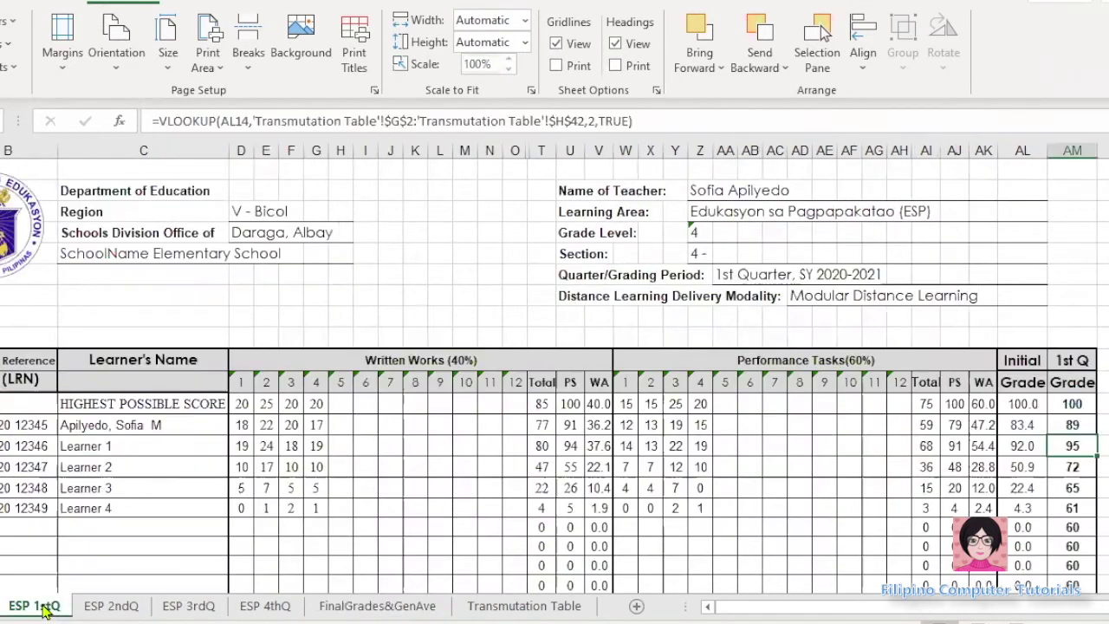
right_click(45, 610)
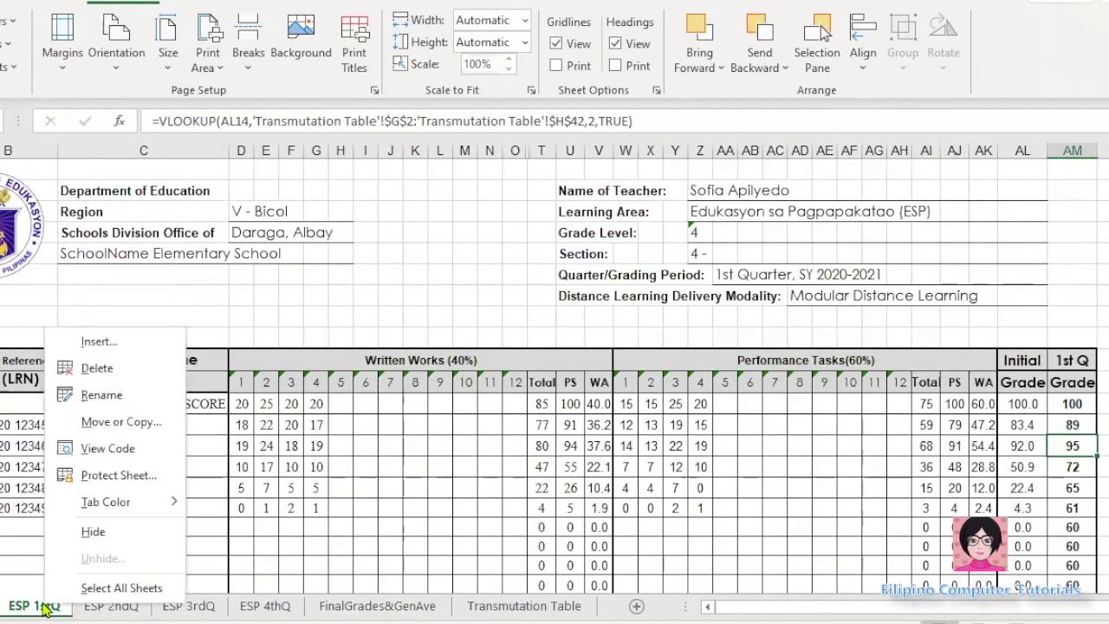
click(119, 425)
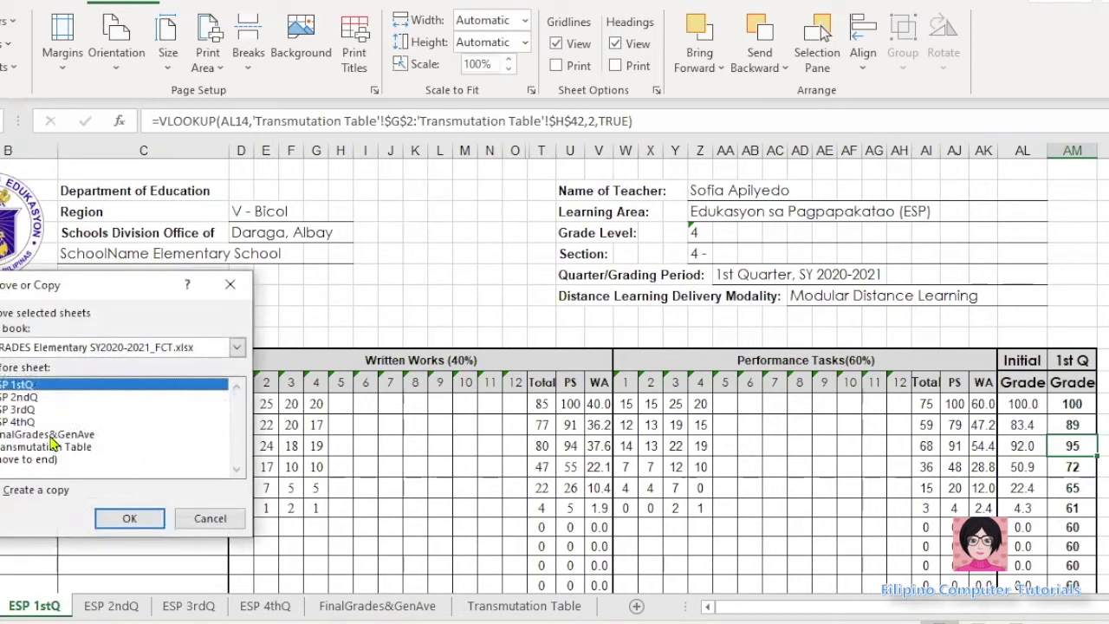
click(52, 434)
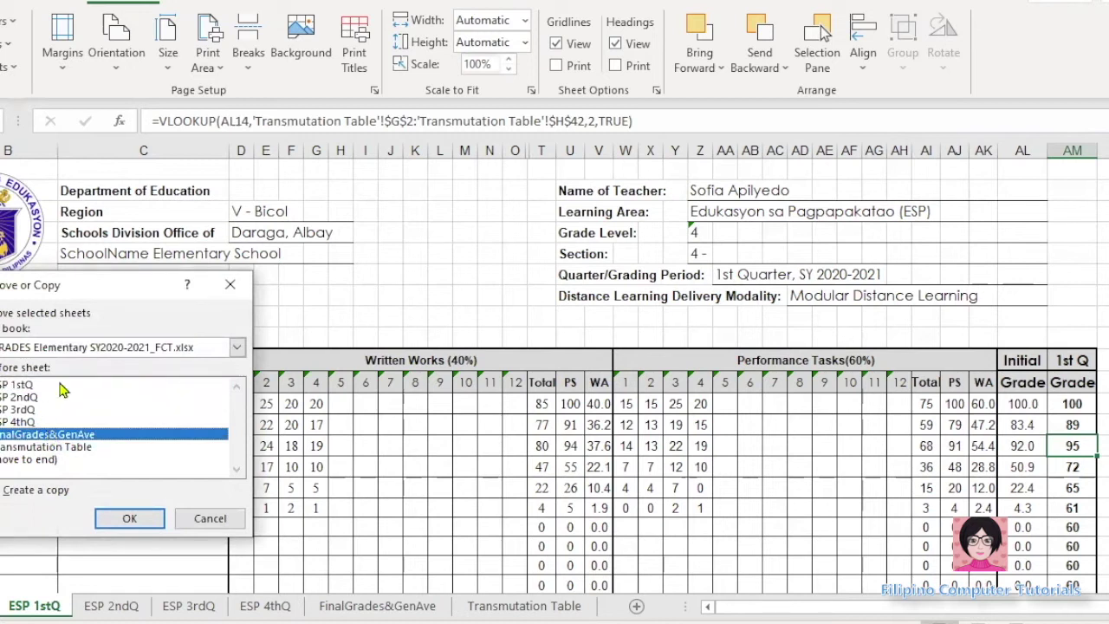
click(35, 490)
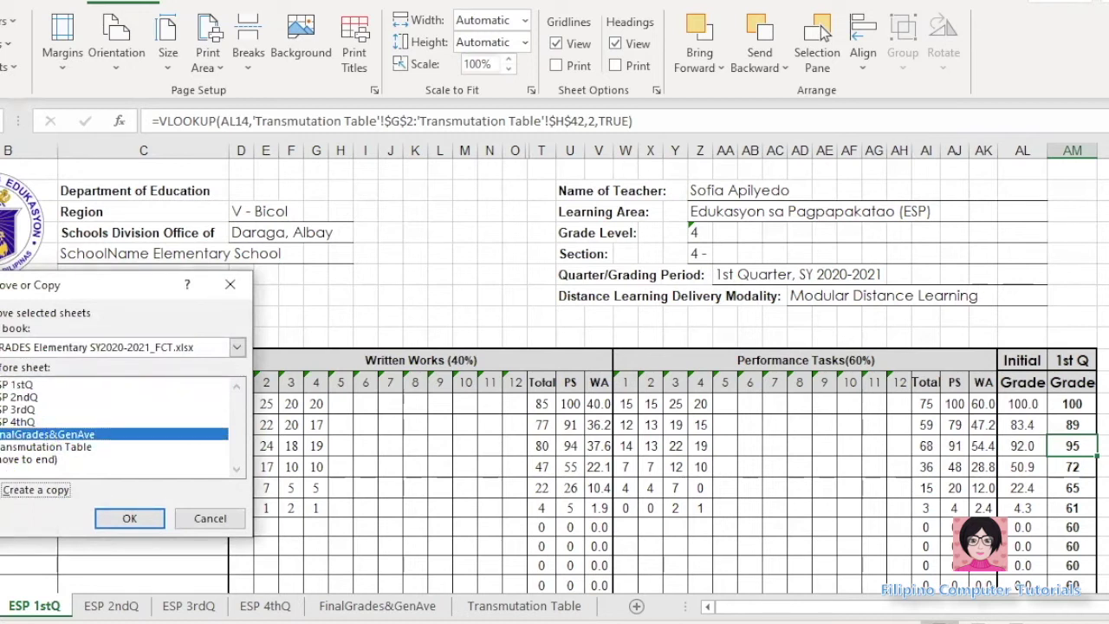
click(138, 520)
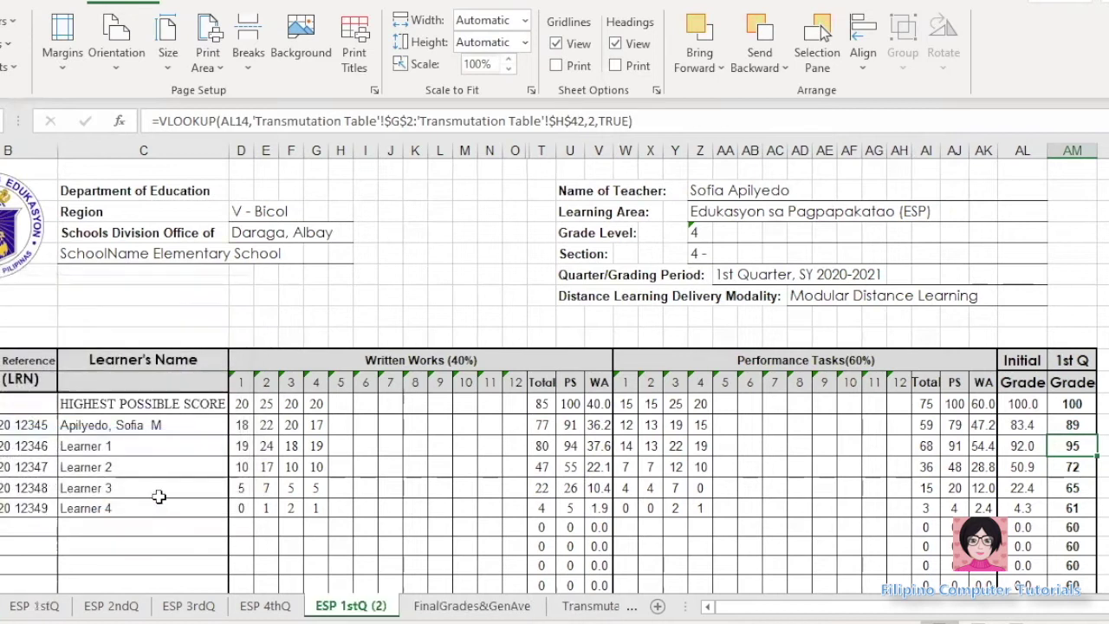
Step: Rename the copied ESP 1stQ (2) sheet as AP 1stQ
right_click(357, 608)
click(424, 400)
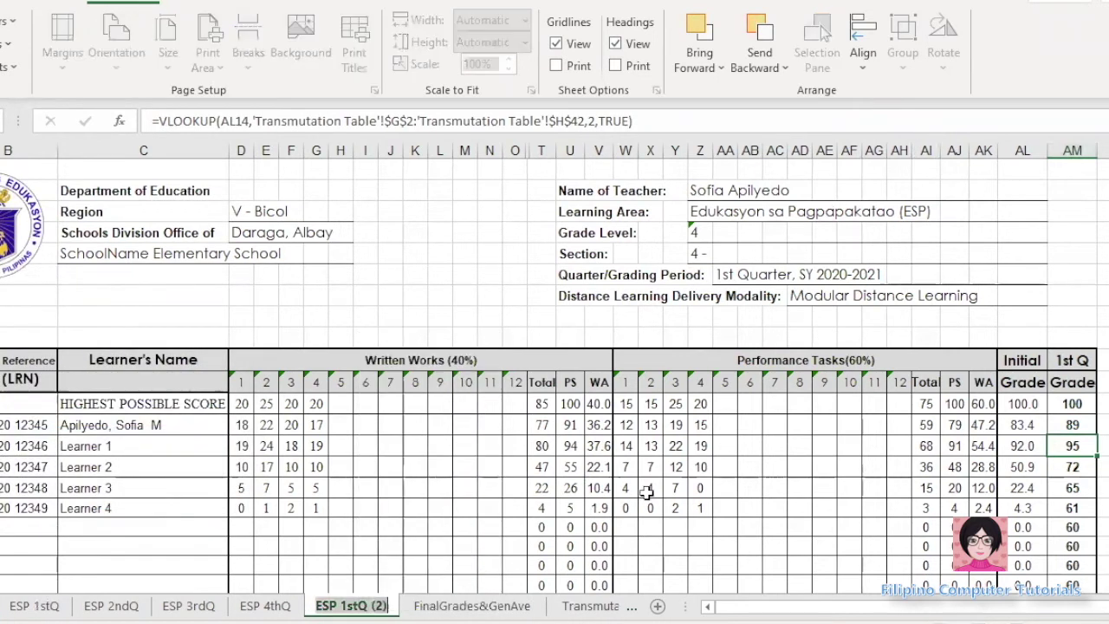
text(AP)
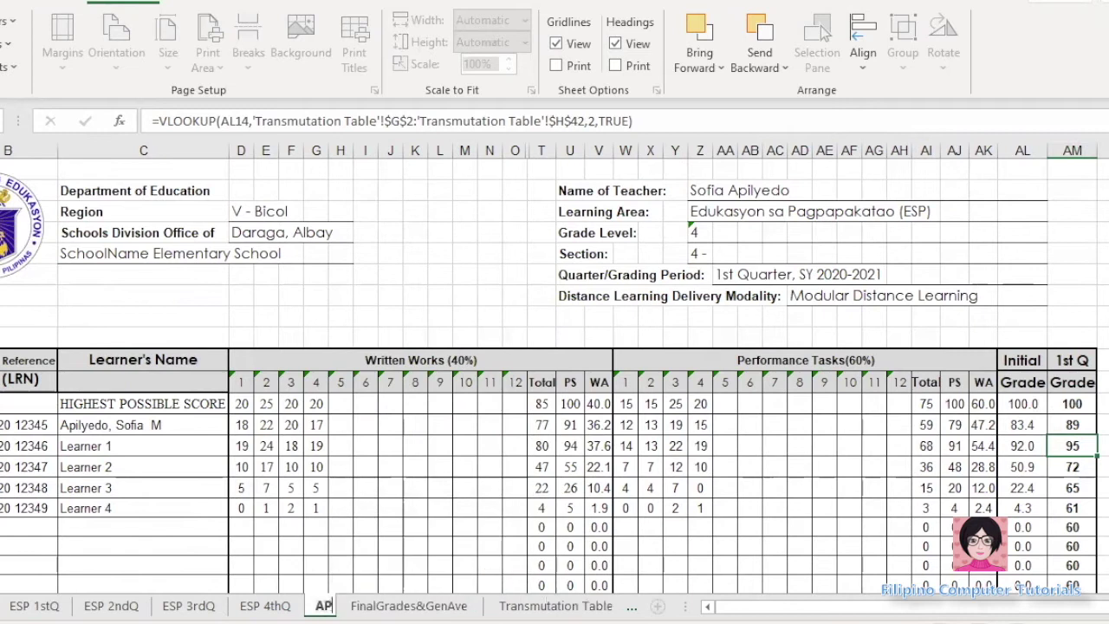
text( 1stQ)
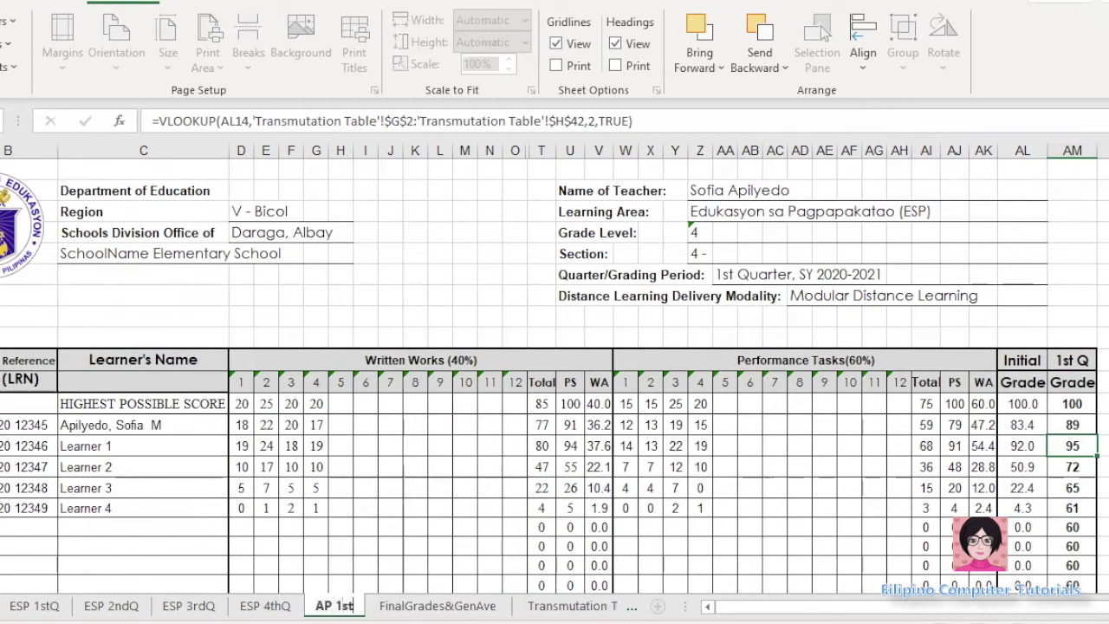
key(Return)
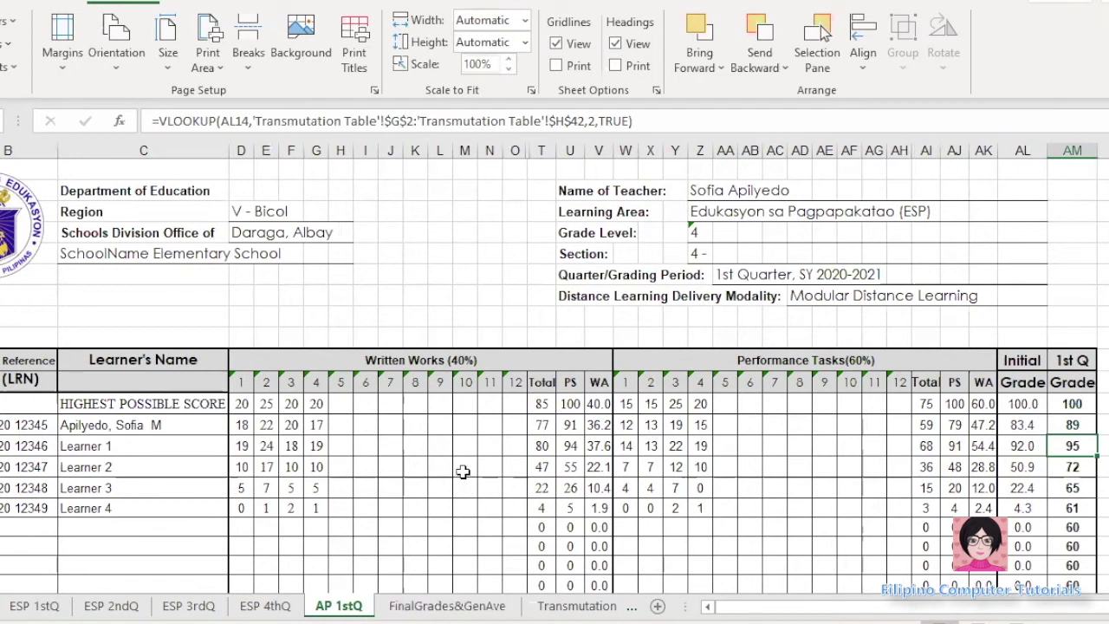
Step: Compare the Written Works and Performance Tasks weights with the DepEd guidelines table, and inspect the weighted-average formulas in V12 and AK12 of AP 1stQ
click(427, 360)
click(772, 360)
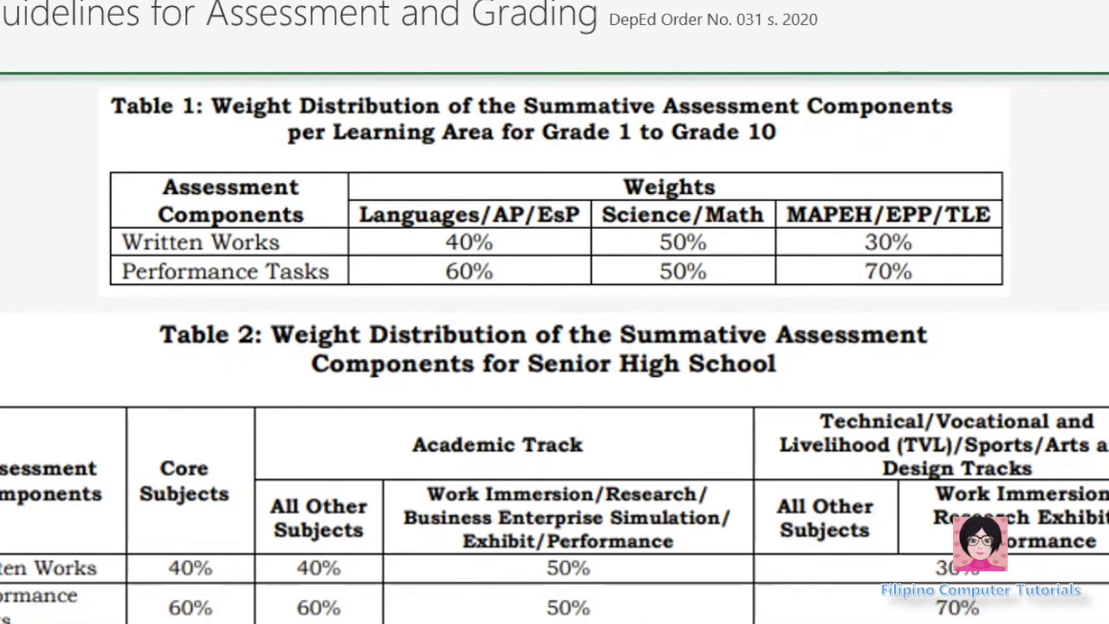
key(super)
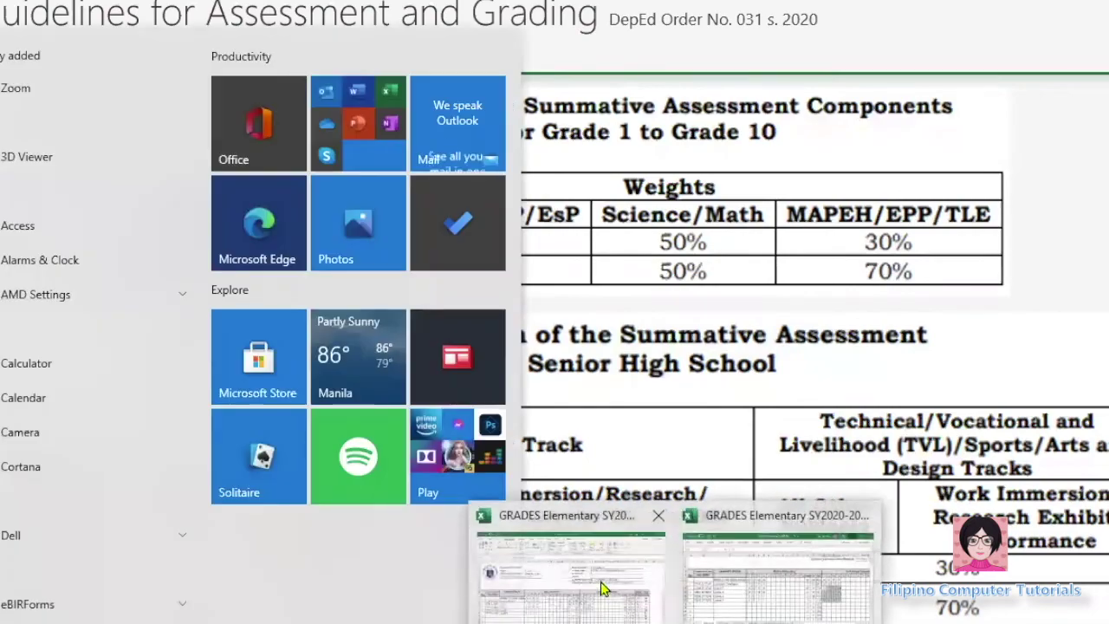
click(601, 589)
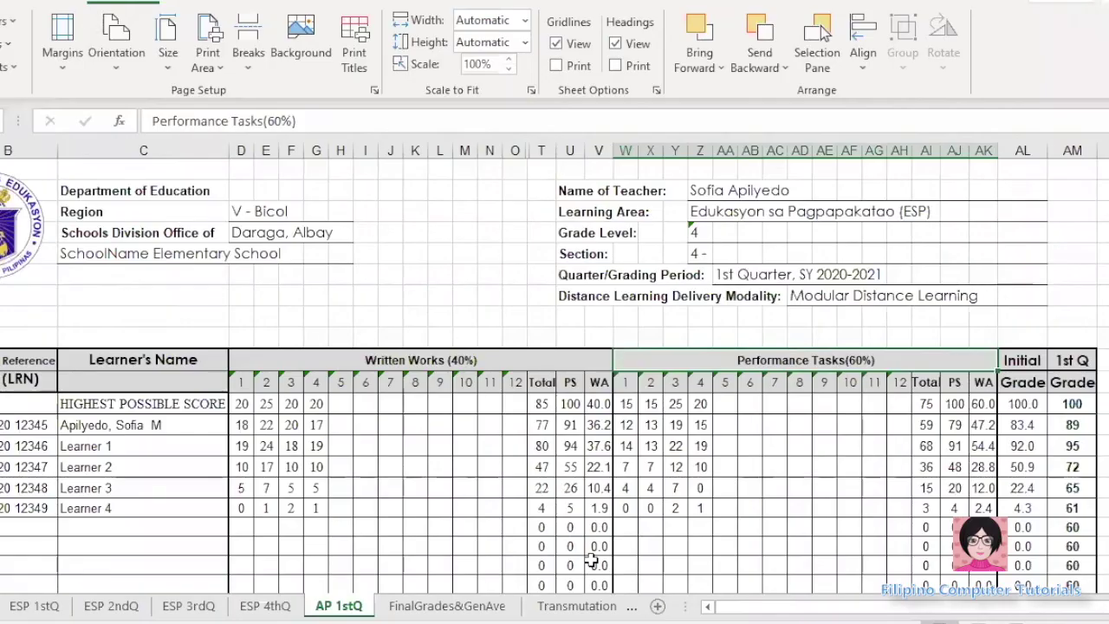
click(446, 360)
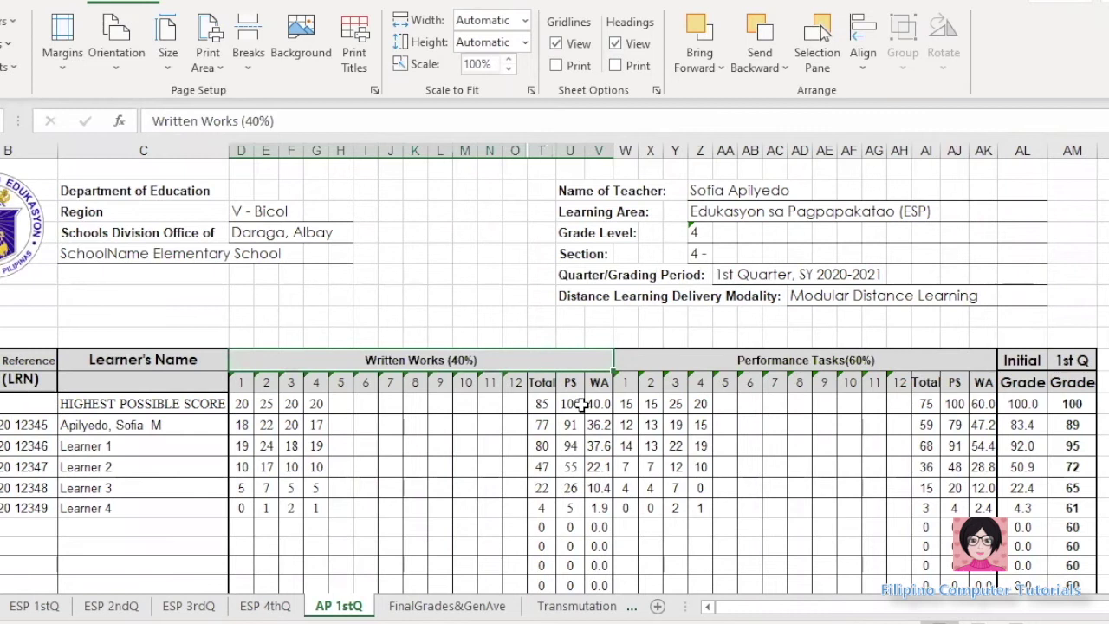
click(599, 404)
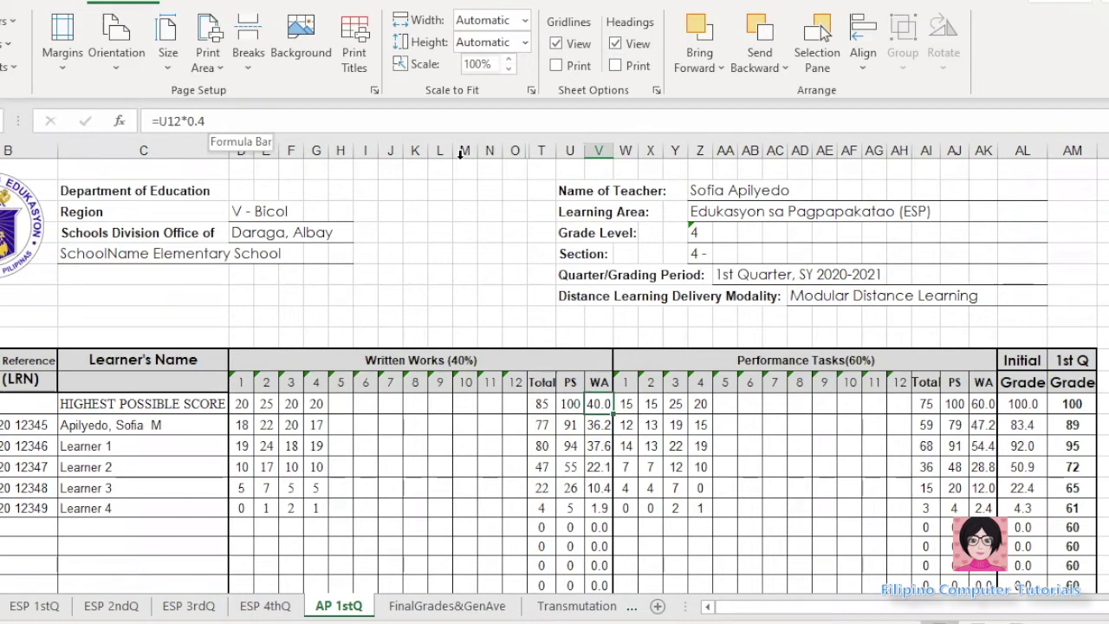
click(985, 404)
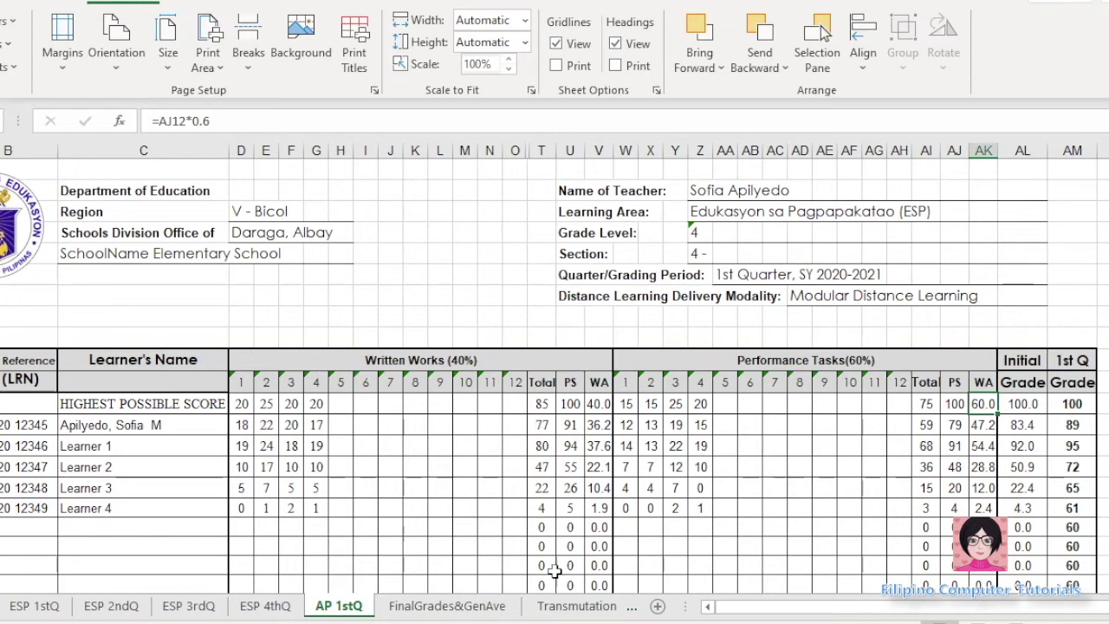
Step: Change the Learning Area in the AP 1stQ sheet header to Araling Panlipunan
click(699, 211)
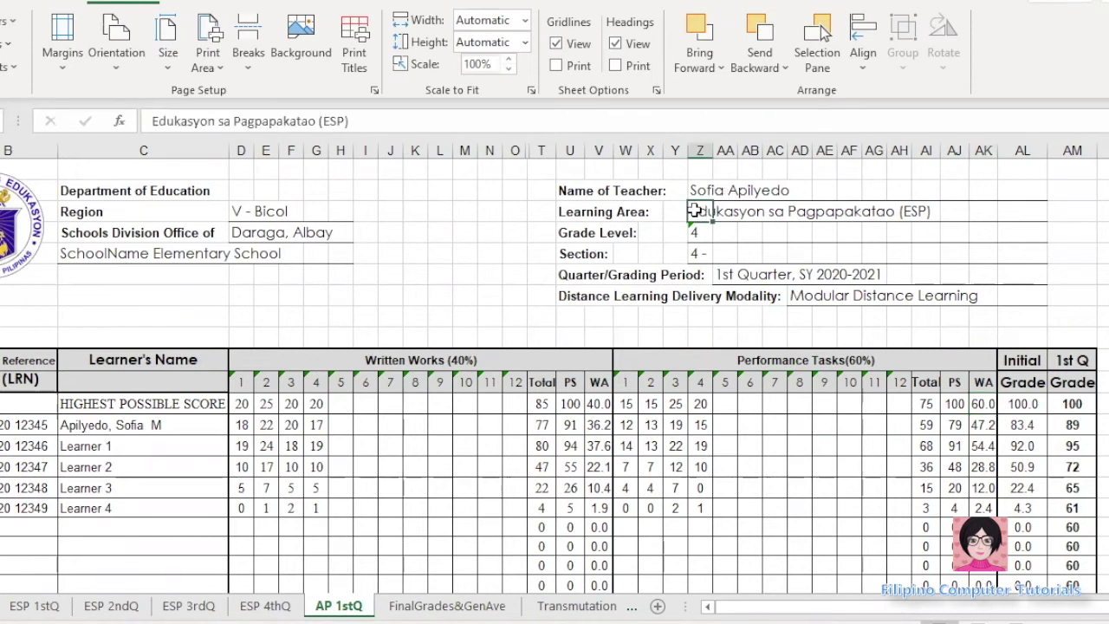
text(Araling PAn)
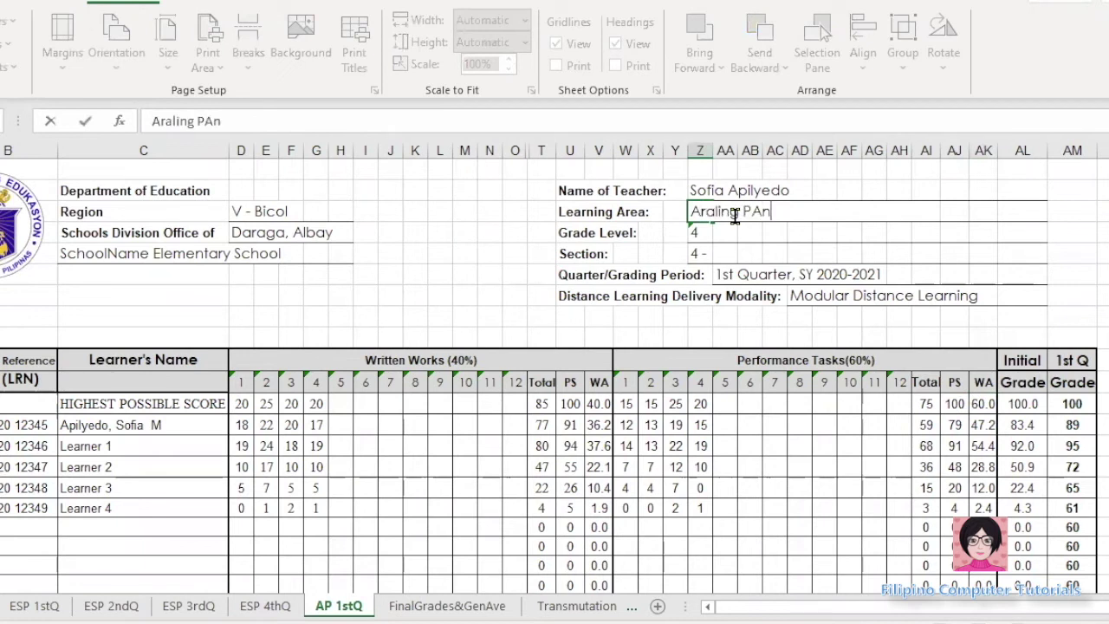
text(lipunan)
key(Return)
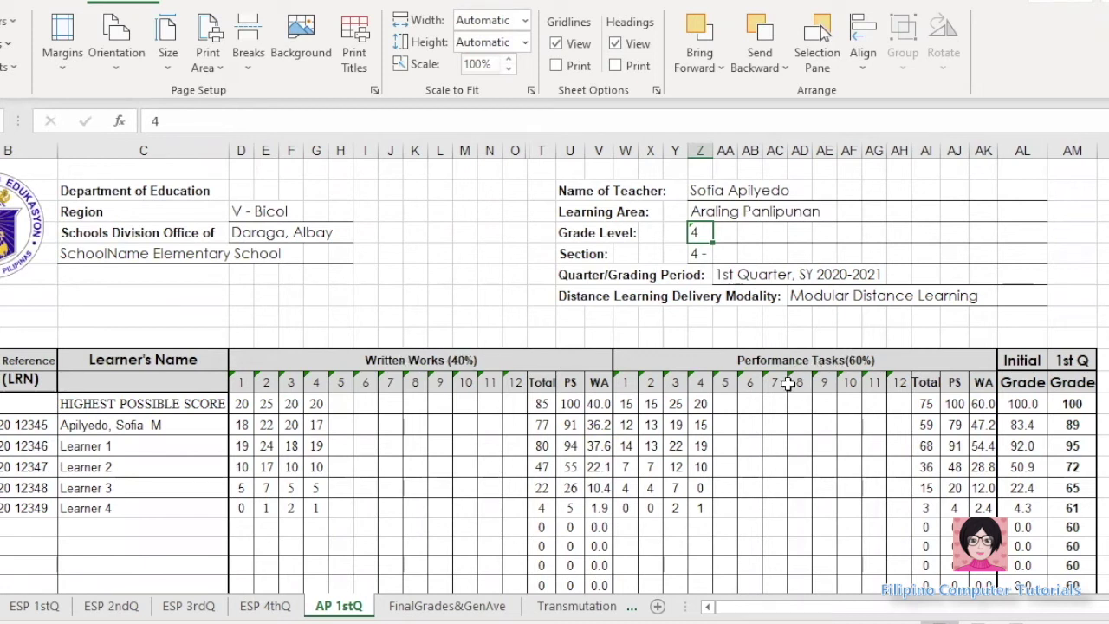
Step: Create a copy of the AP 1stQ sheet and place it before FinalGrades&GenAve
right_click(345, 611)
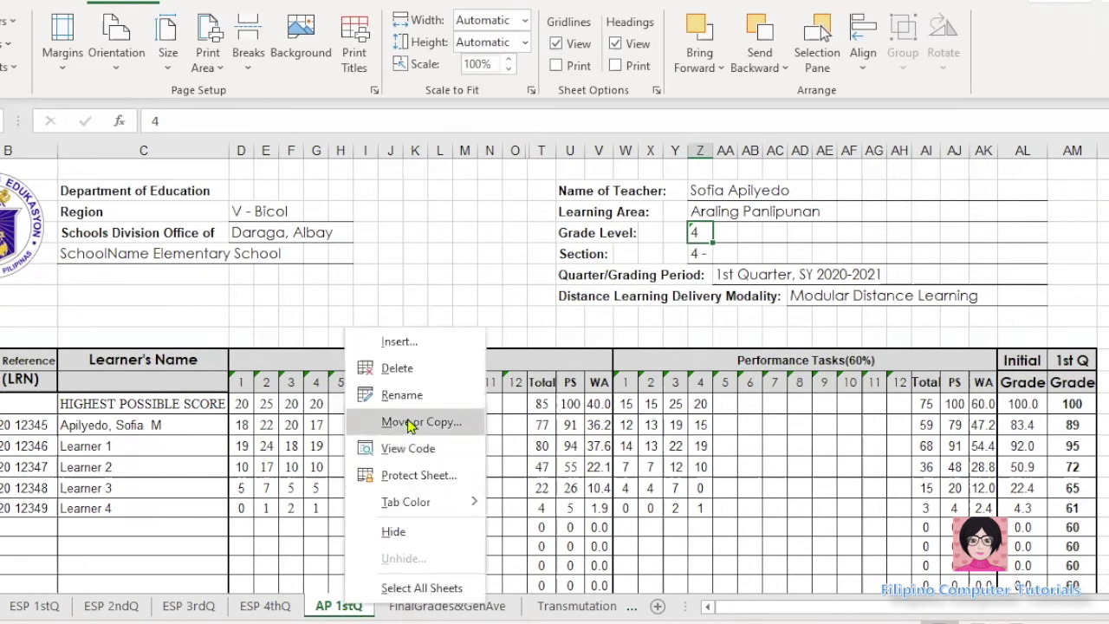
click(397, 351)
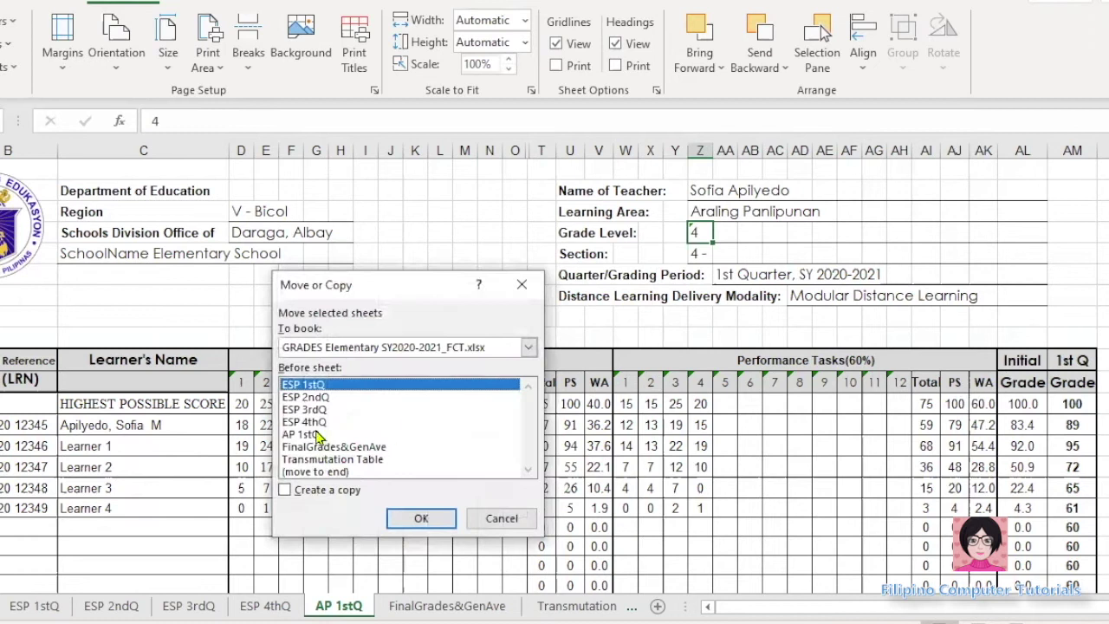
click(364, 446)
click(295, 490)
click(419, 519)
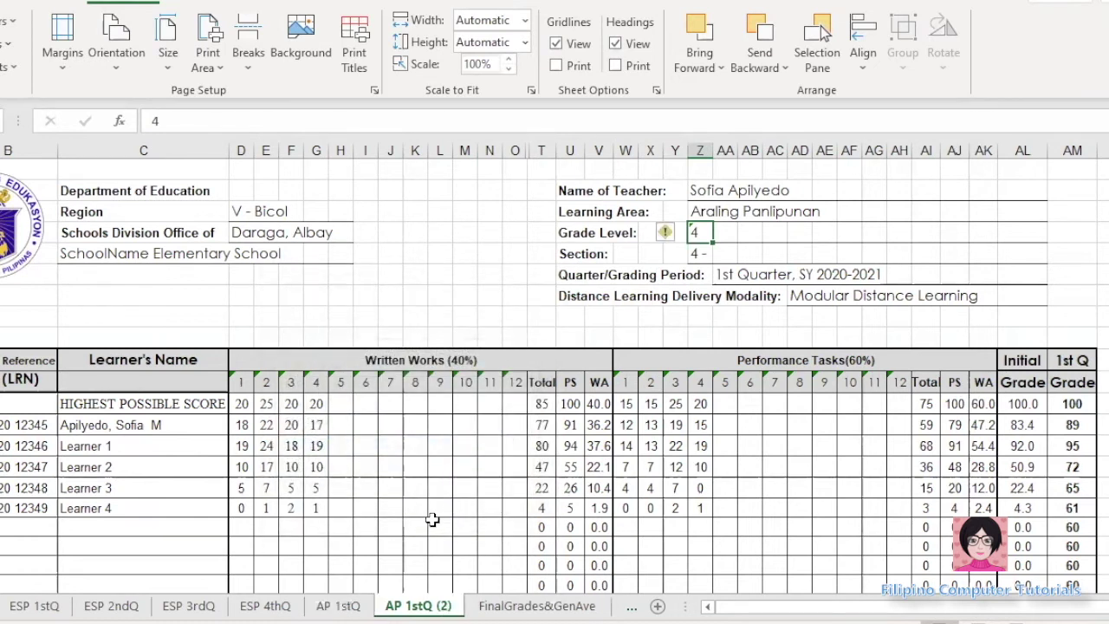
Step: Rename the copied AP 1stQ (2) sheet as AP 2ndQ
right_click(431, 614)
click(490, 398)
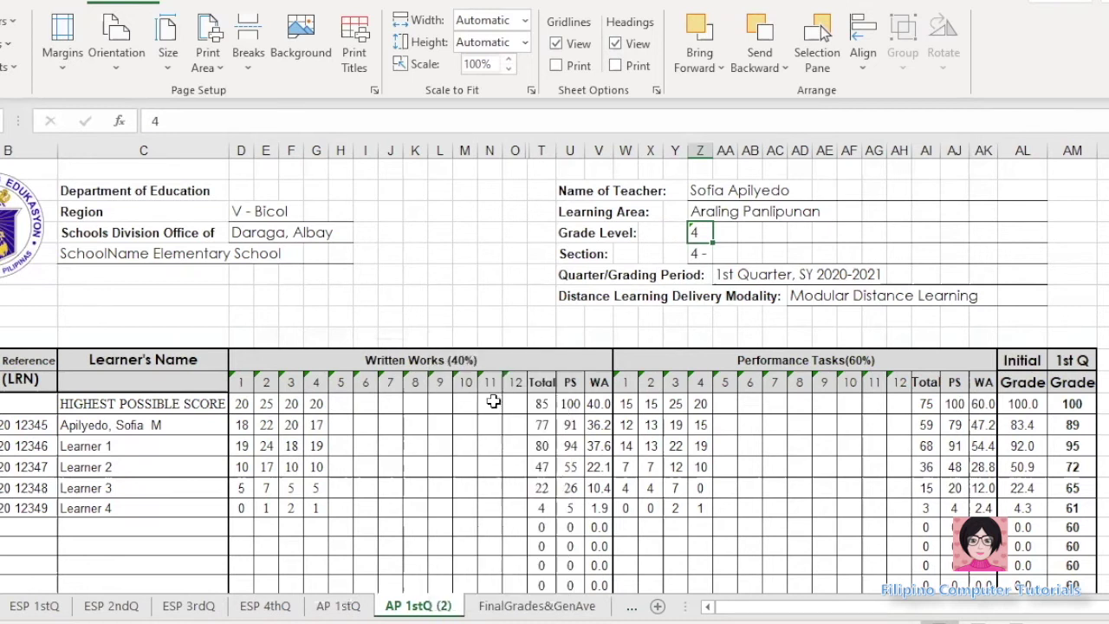
key(BackSpace)
key(BackSpace)
key(BackSpace)
key(BackSpace)
key(BackSpace)
key(BackSpace)
key(BackSpace)
key(BackSpace)
key(BackSpace)
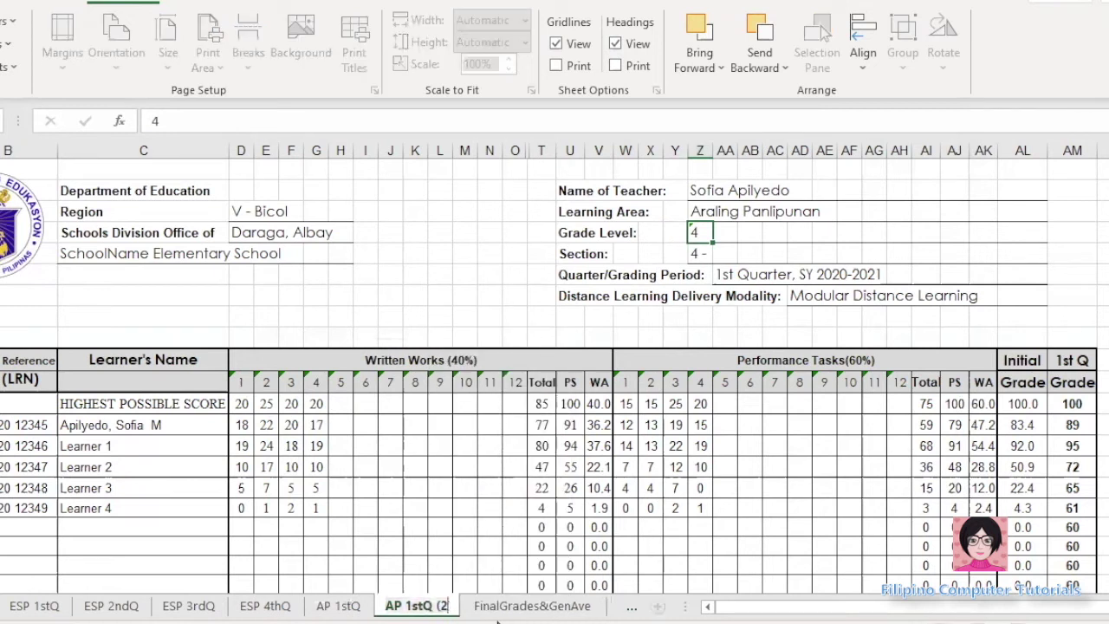
text(2nd)
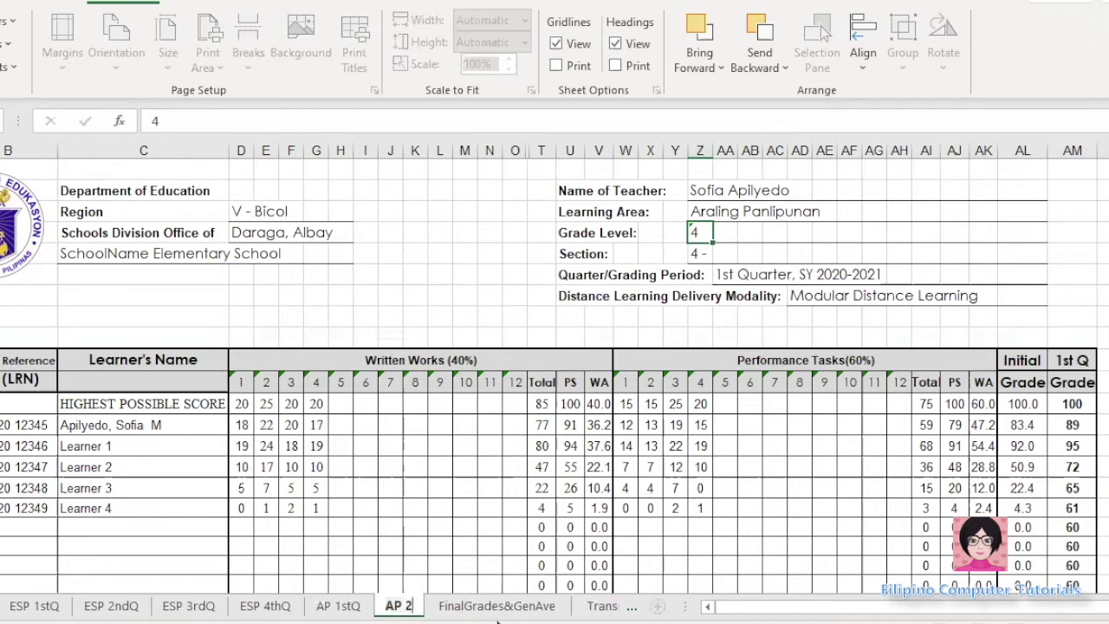
text(Q)
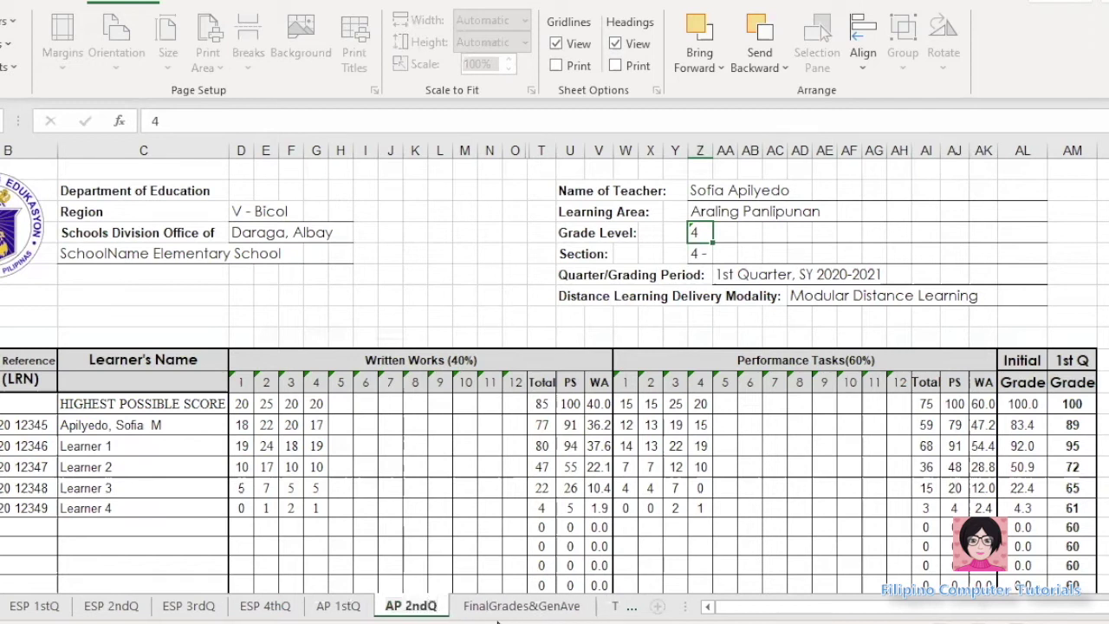
key(Return)
Step: Set the Quarter/Grading Period in the AP 2ndQ sheet header to 2nd Quarter, SY 2020-2021
click(718, 275)
text(2nd Quarter, SY 2020-2021)
key(Return)
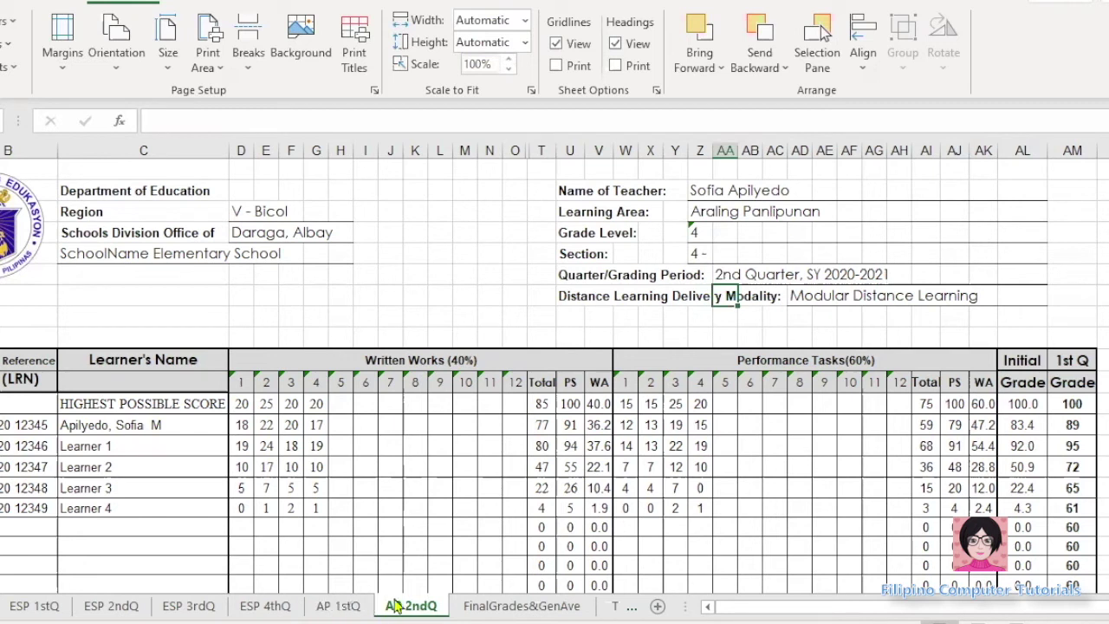
Step: In FinalGrades&GenAve, link the first learner's Araling Panlipunan 1Q cell I12 to the quarterly grade with ='AP 1stQ'!AM13
click(519, 606)
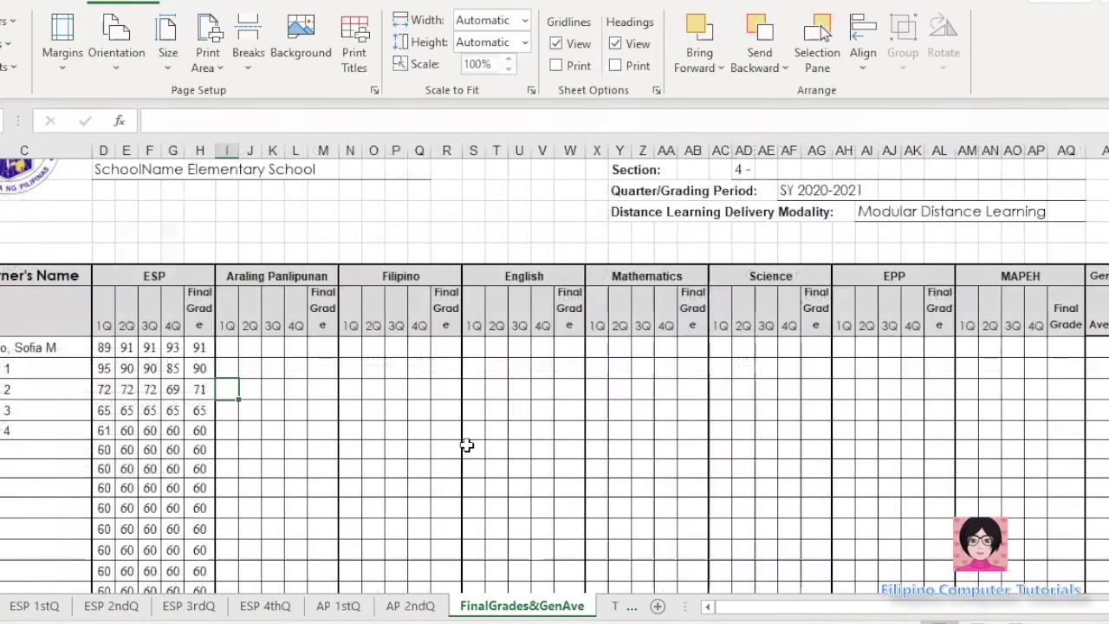
click(225, 347)
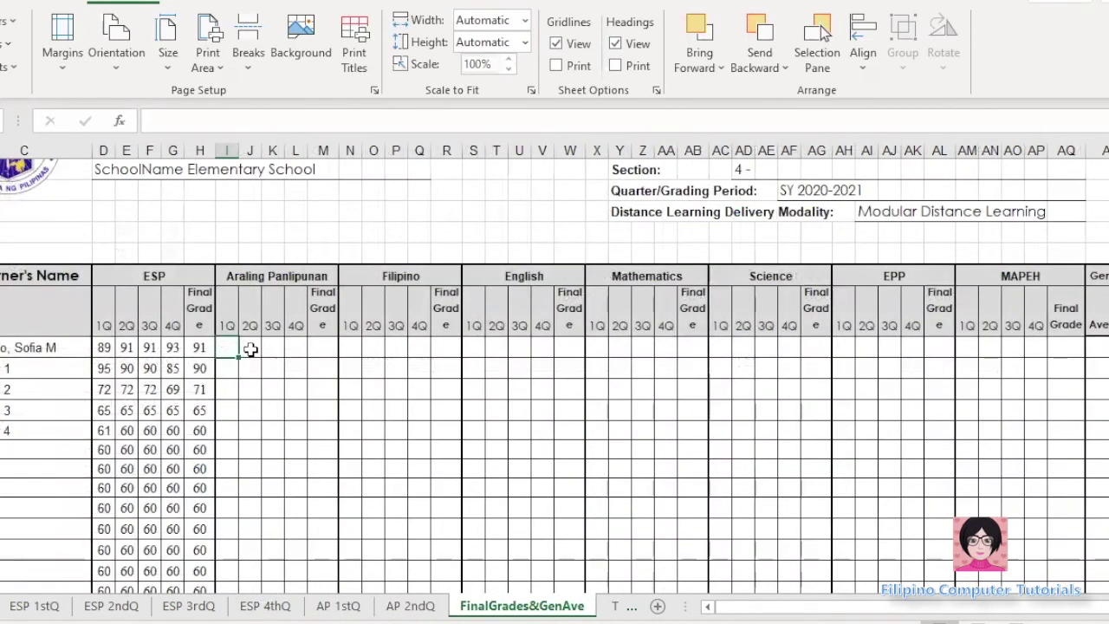
click(249, 348)
click(272, 347)
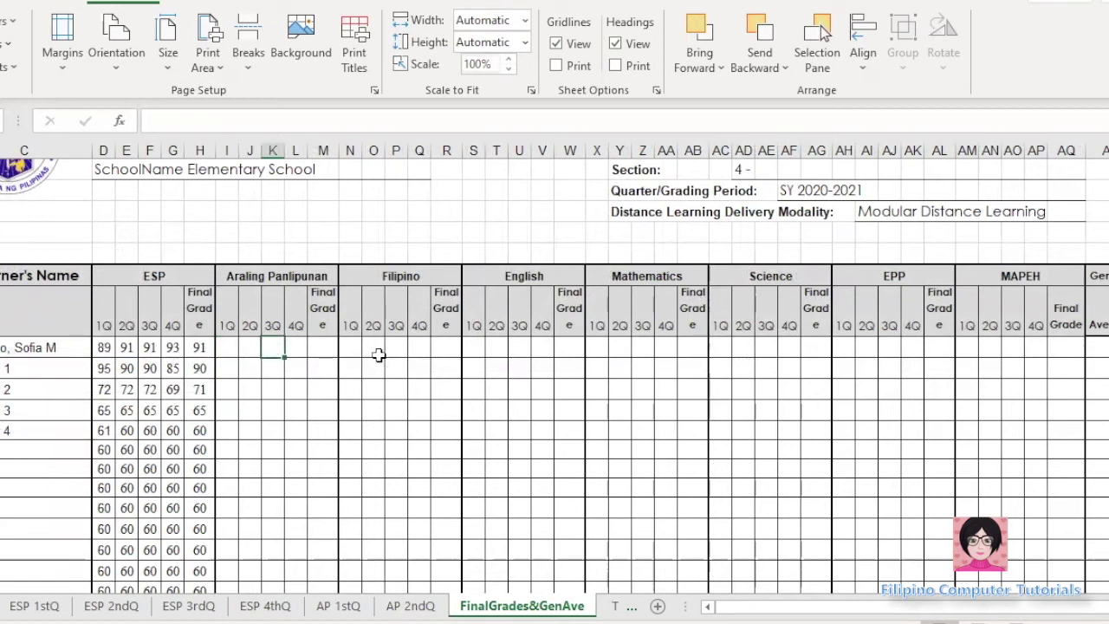
click(225, 345)
text(=)
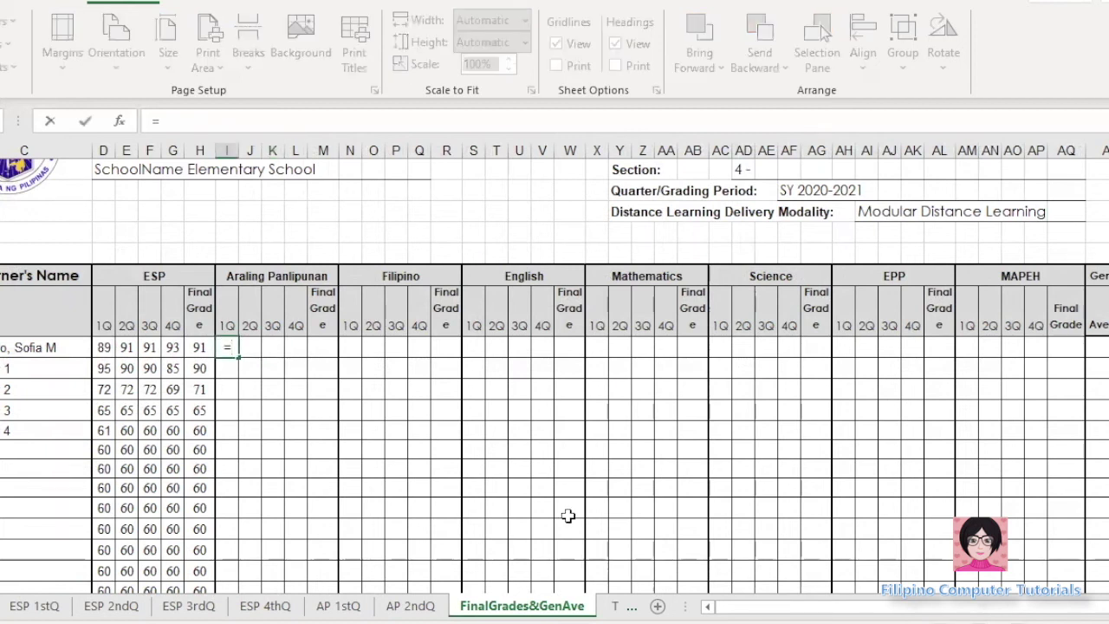
click(340, 605)
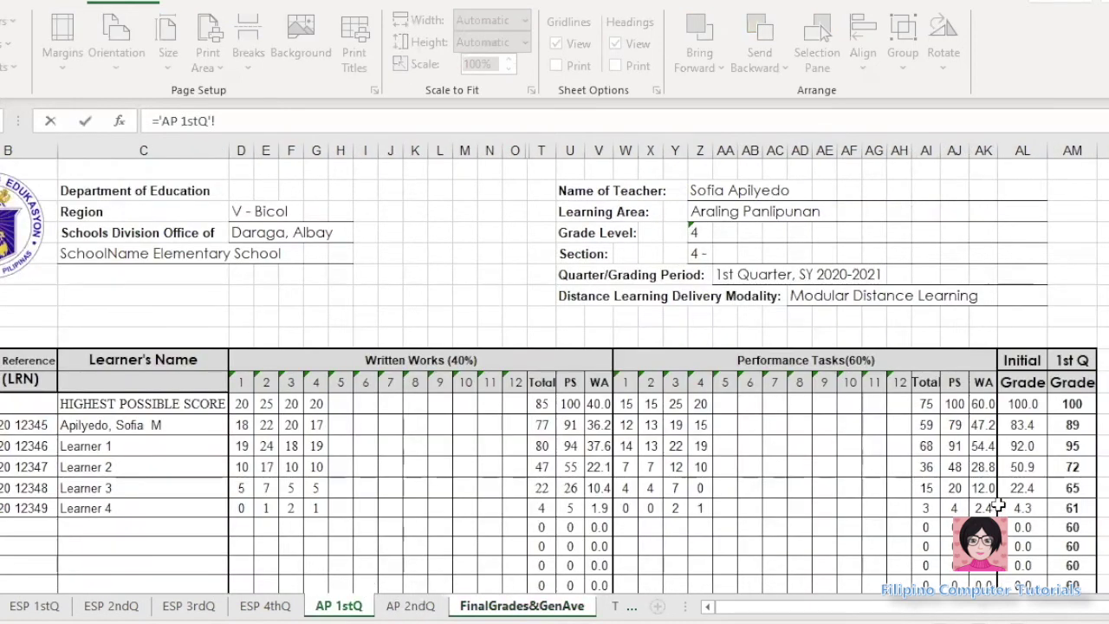
click(1061, 429)
key(Return)
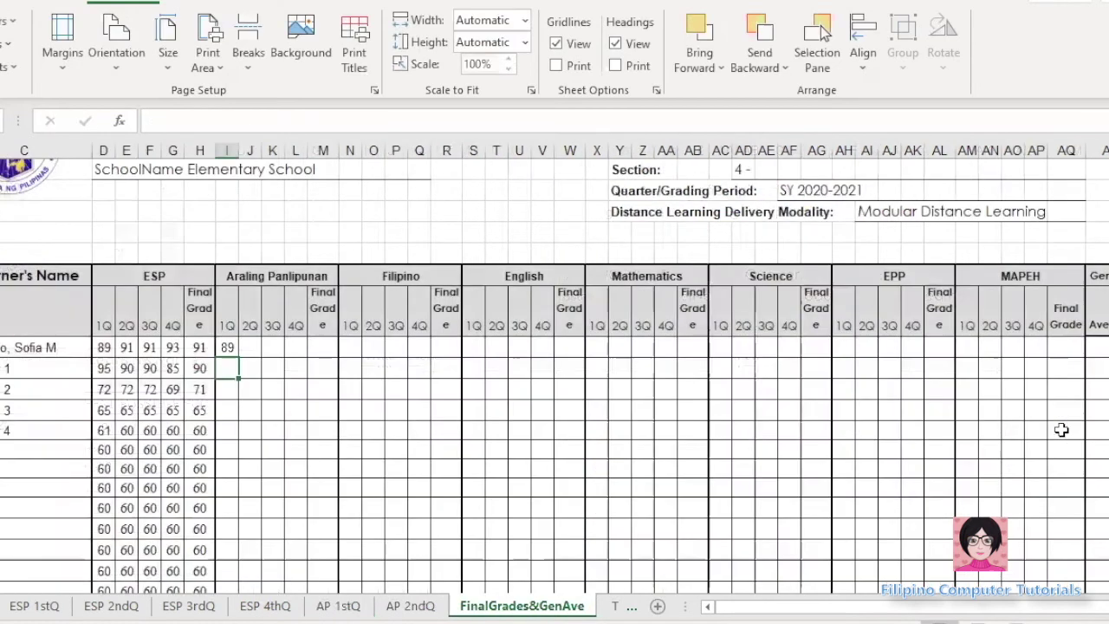
Step: Fill the AP 1stQ link in I12 down the Araling Panlipunan 1Q column to the last row of the learner table
click(226, 346)
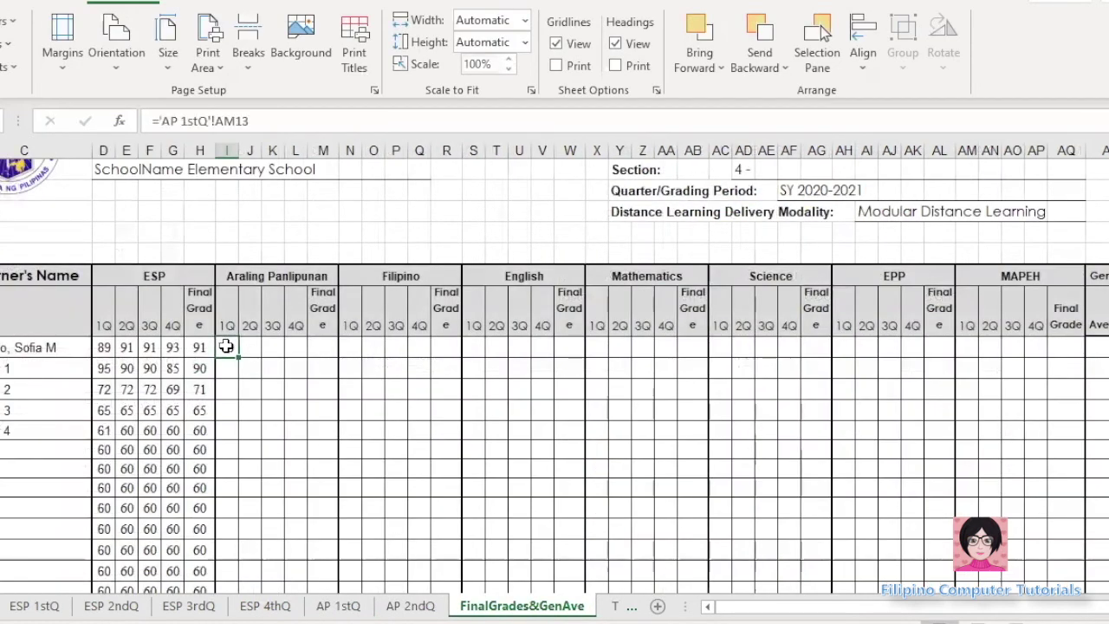
drag(234, 357, 225, 563)
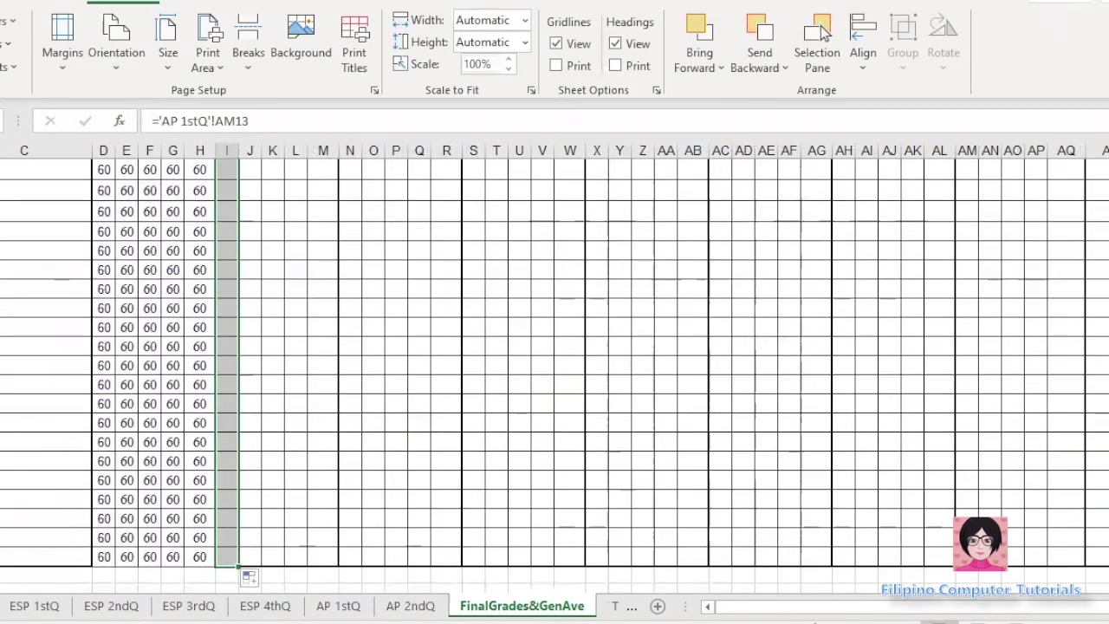
scroll(829, 508, up, 8)
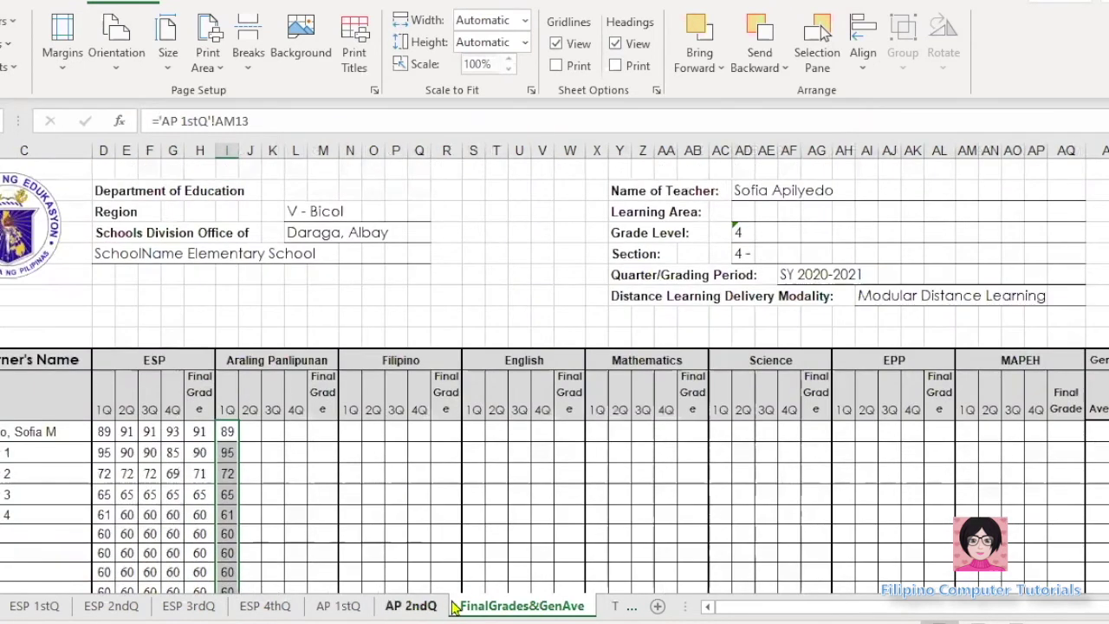
Step: Link the first learner's Araling Panlipunan 2Q cell J12 to the quarterly grade with ='AP 2ndQ'!AM13
click(251, 430)
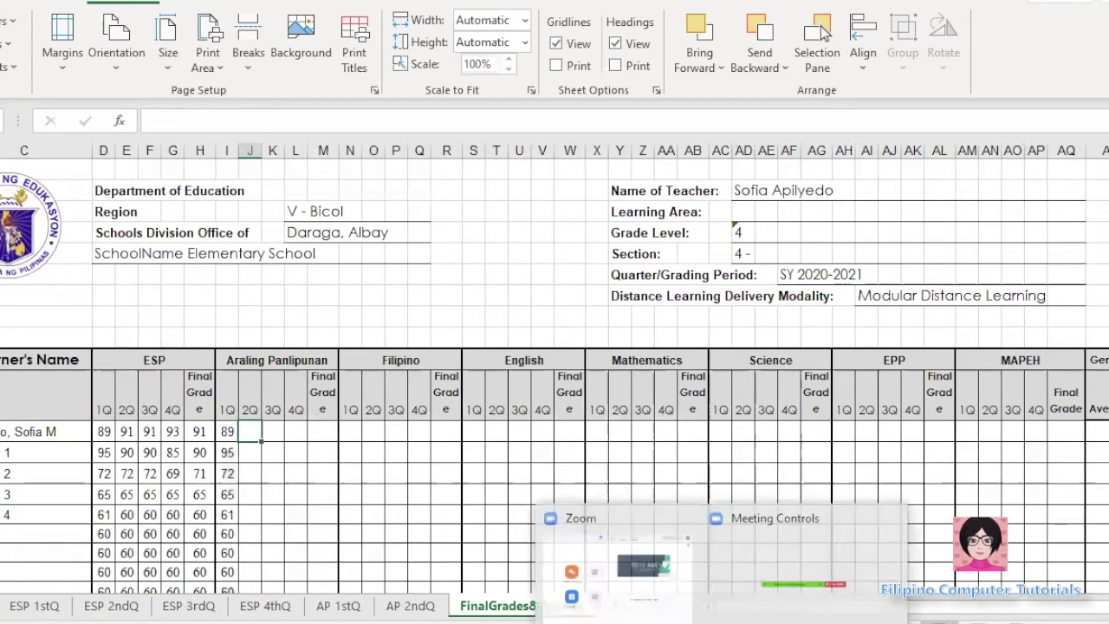
text(=)
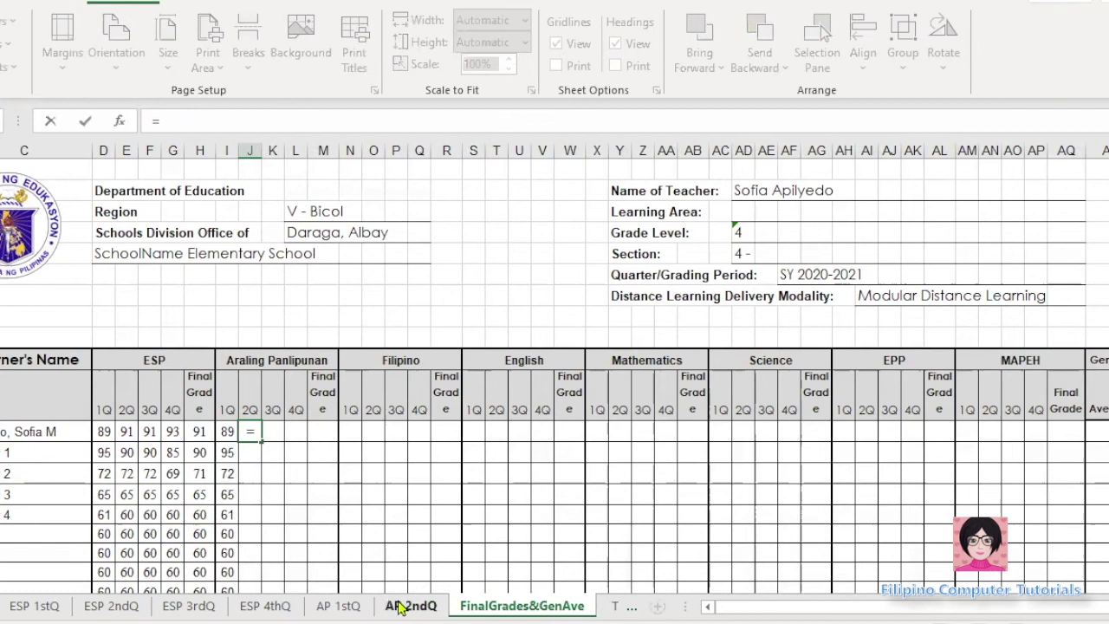
click(407, 606)
click(1072, 425)
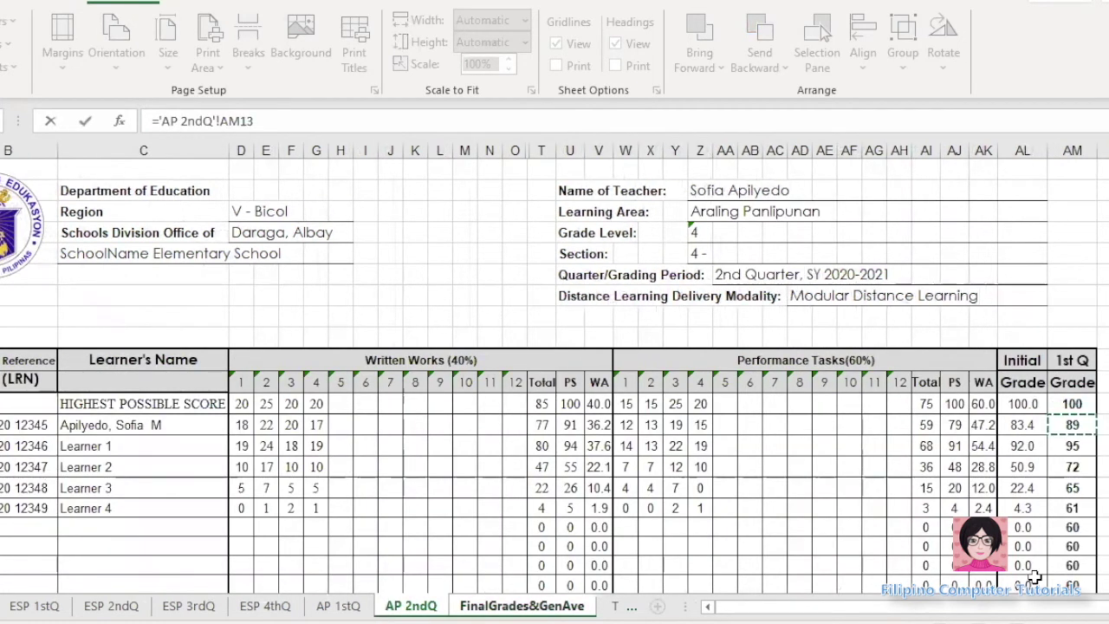
key(Return)
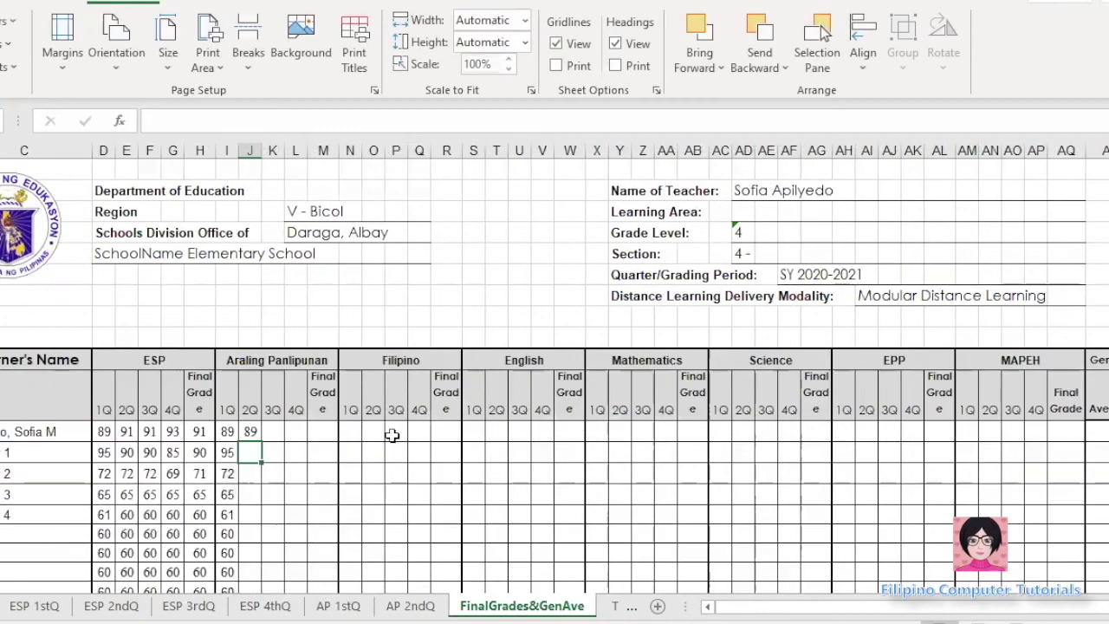
Step: Fill the AP 2ndQ link in J12 down the Araling Panlipunan 2Q column to the last row of the learner table
click(249, 431)
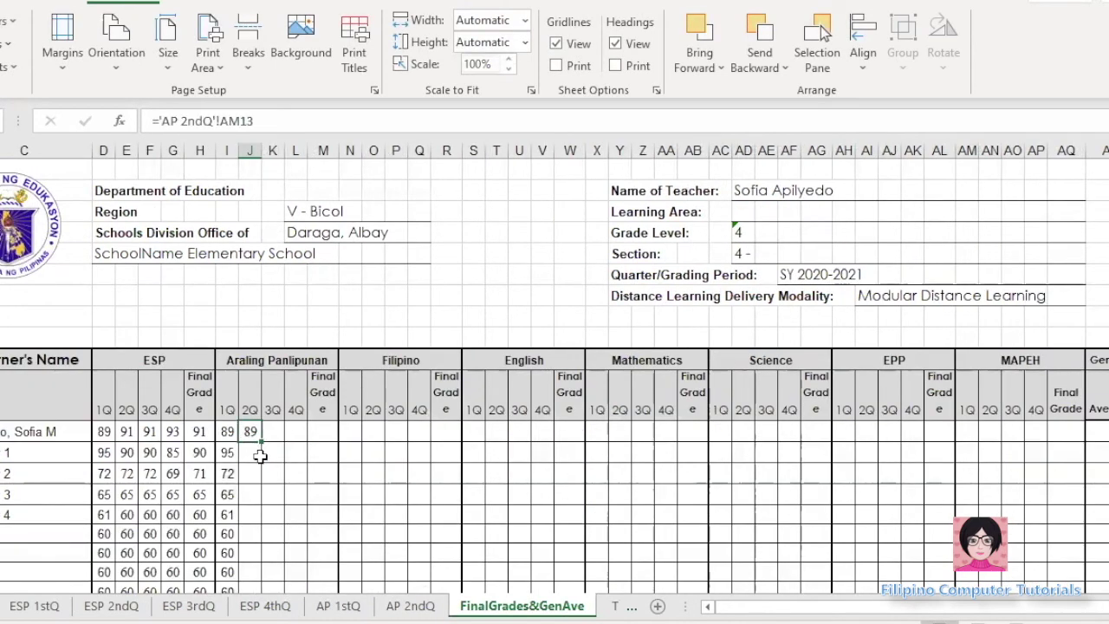
drag(263, 442, 249, 564)
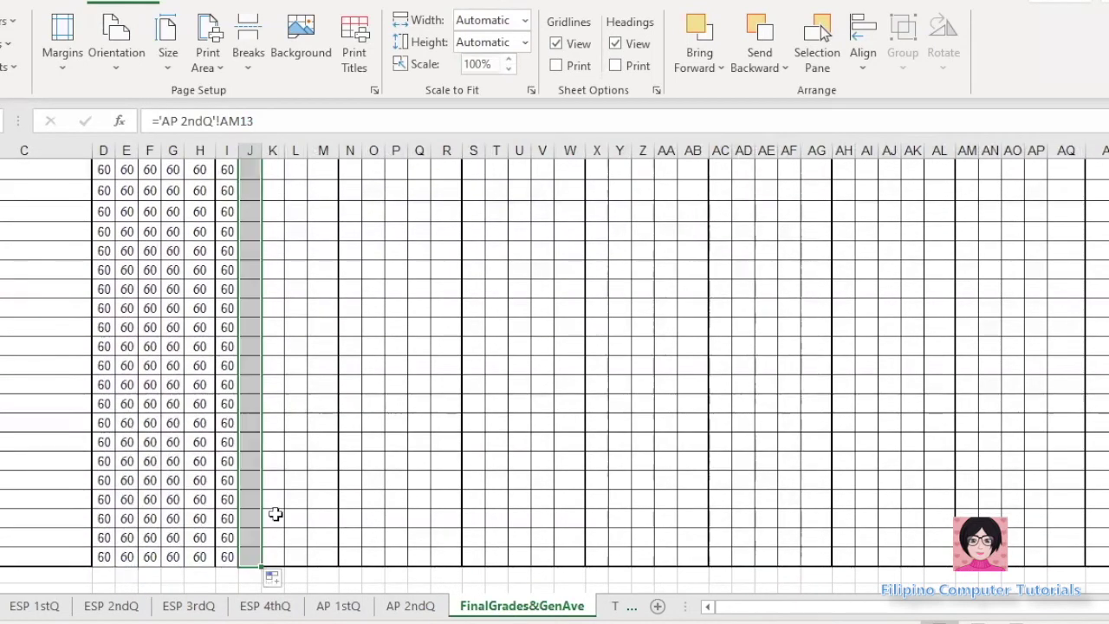
click(485, 426)
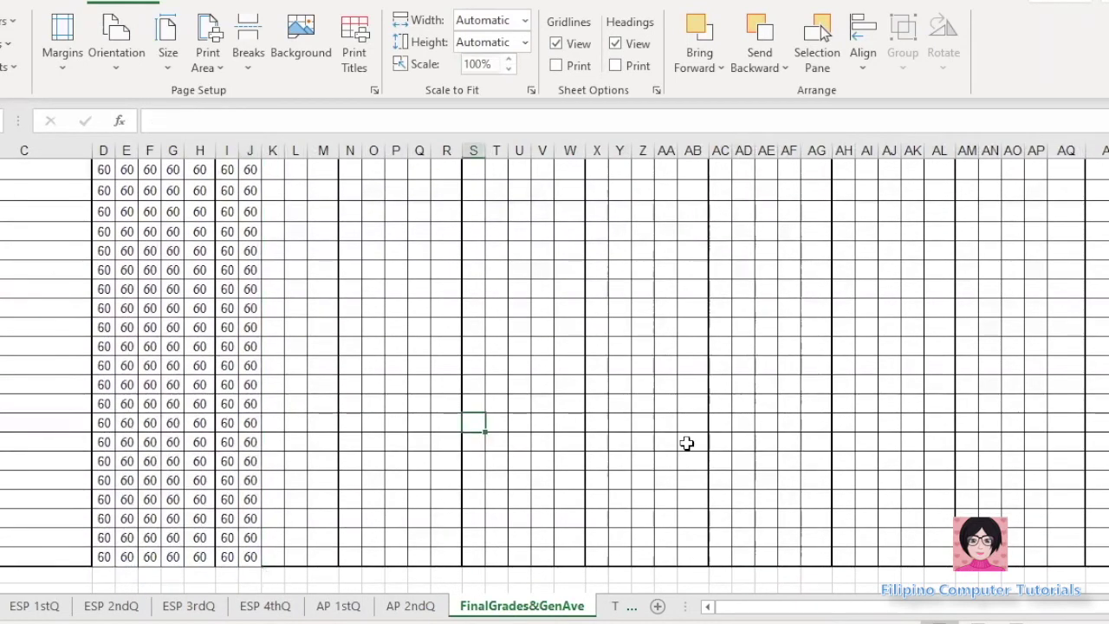
scroll(686, 443, up, 2)
scroll(687, 442, up, 4)
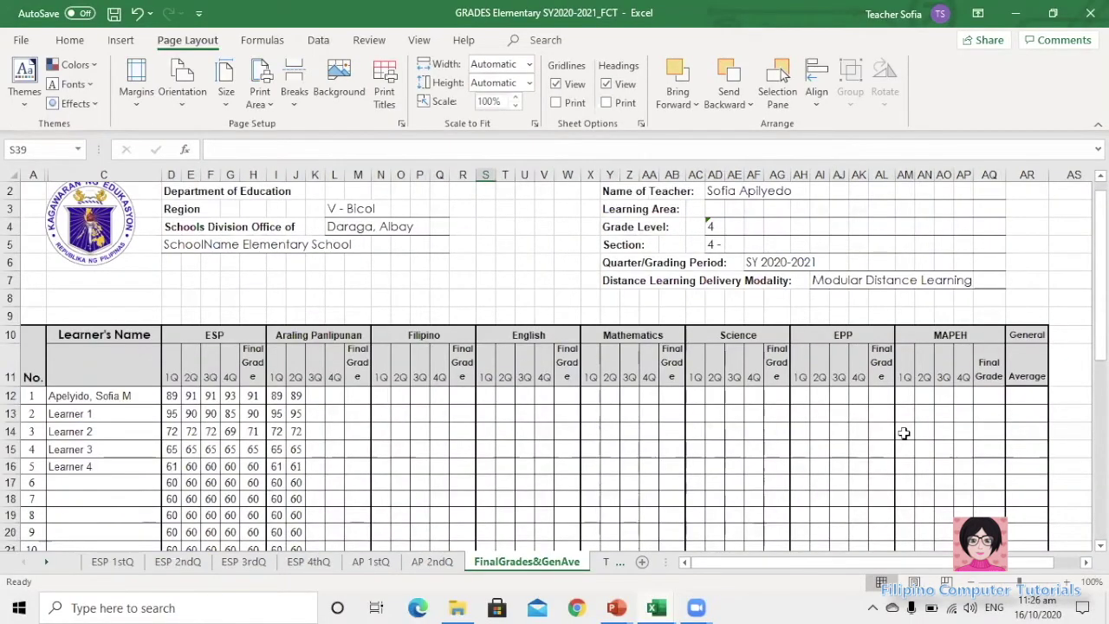
Step: Check the General Average formula on the PowerPoint slide and return to the first learner's General Average cell AR12 in the Excel workbook
click(1028, 396)
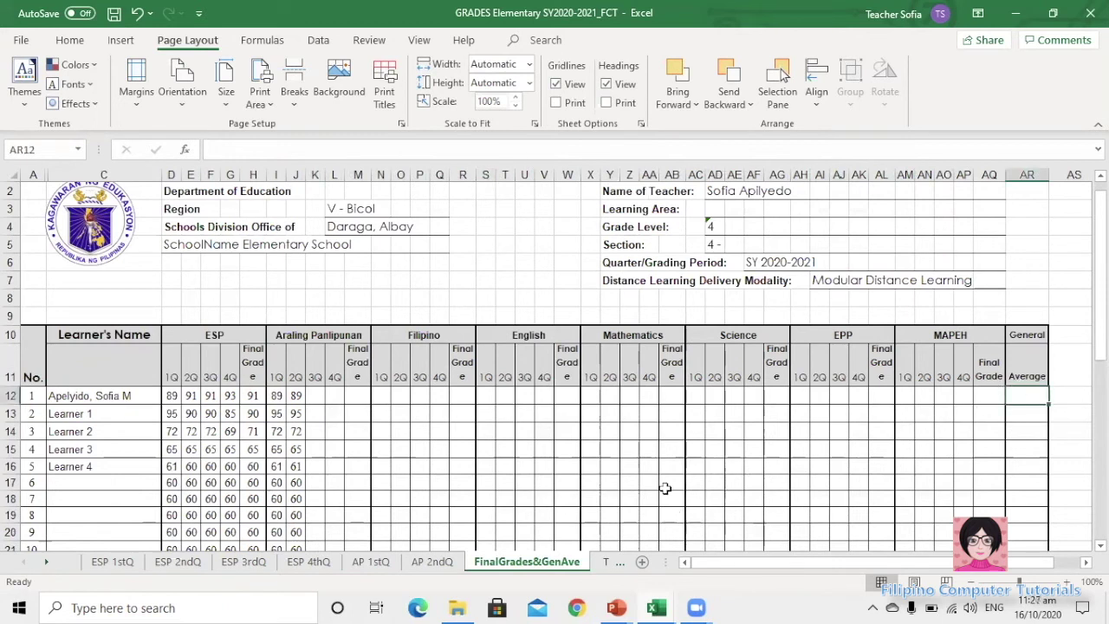
click(616, 608)
click(726, 524)
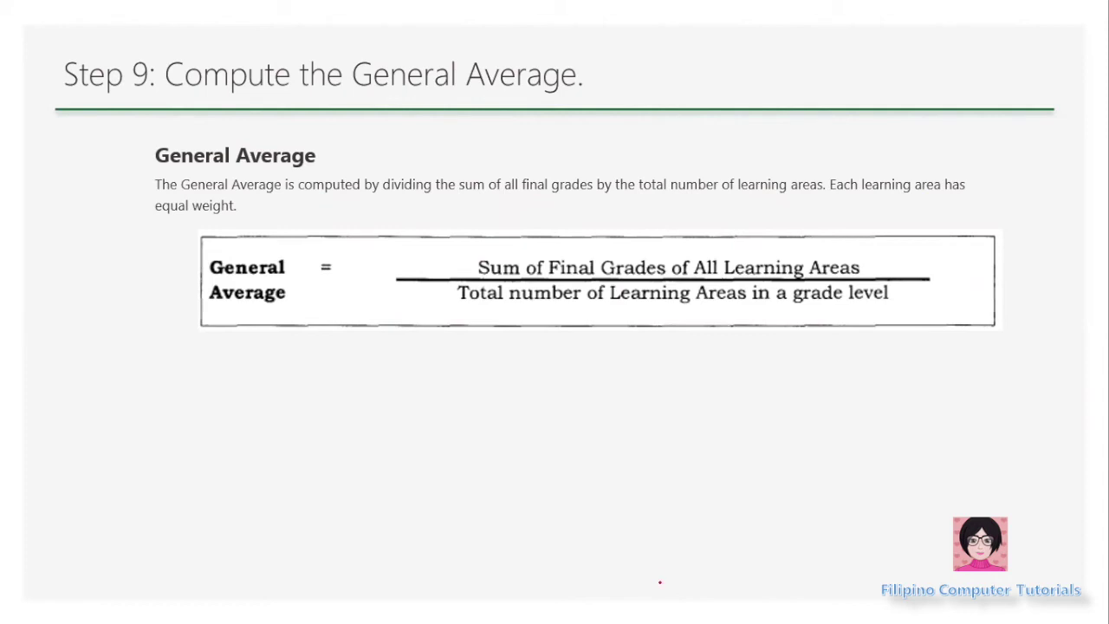
key(super)
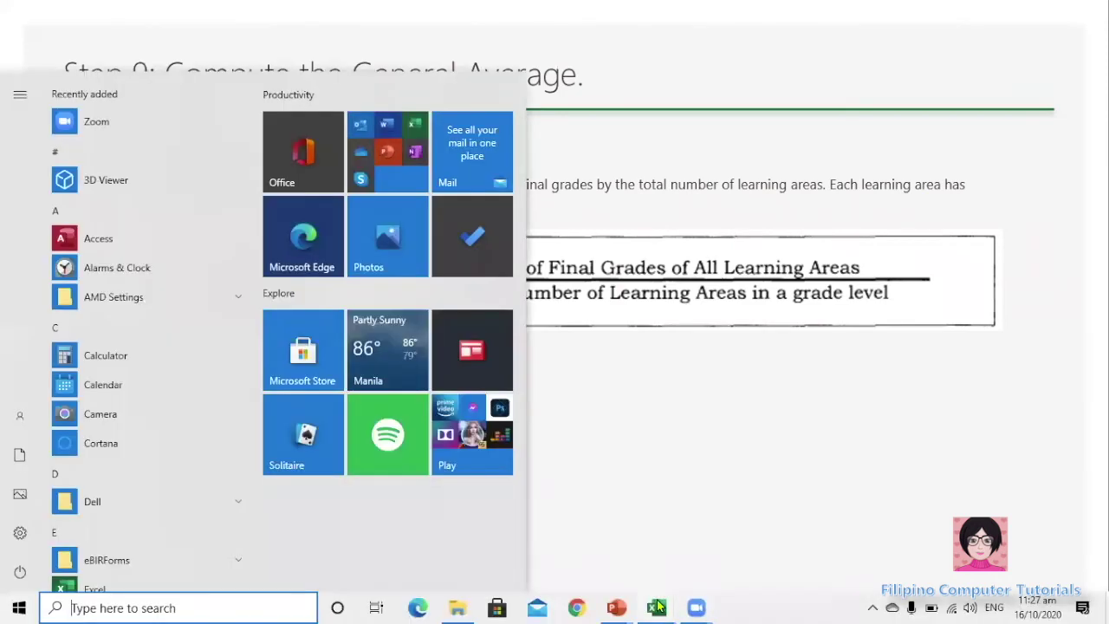
mouse_move(656, 607)
click(610, 528)
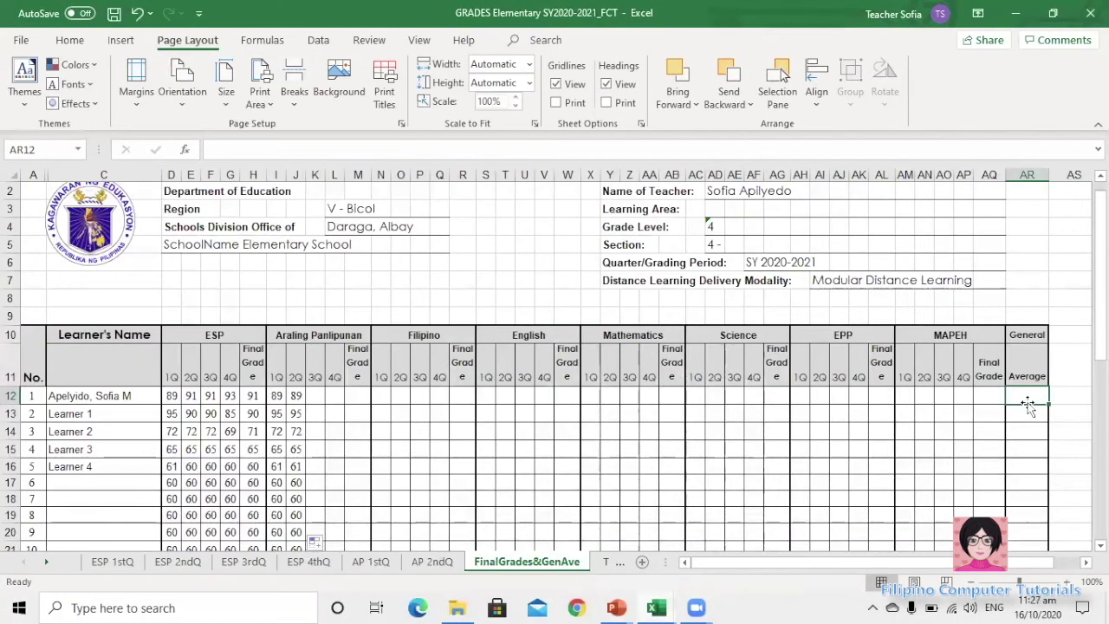
Step: Compute the first learner's General Average in AR12 with =(H12+M12+R12+W12+AB12+AG12+AL12+AQ12)/8
text(=()
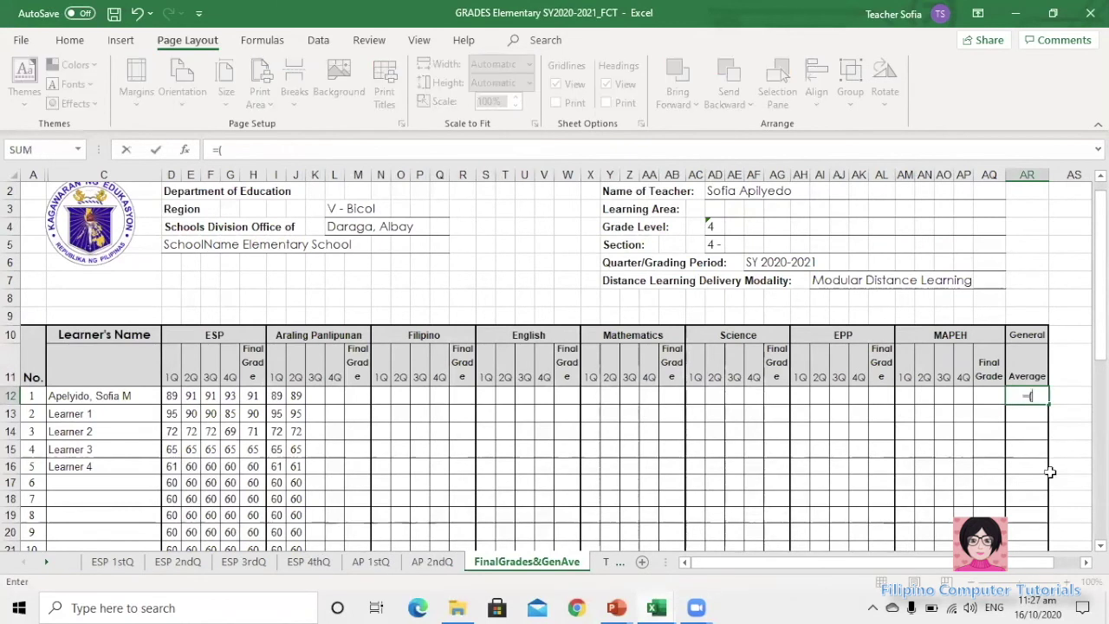
click(250, 395)
text(+)
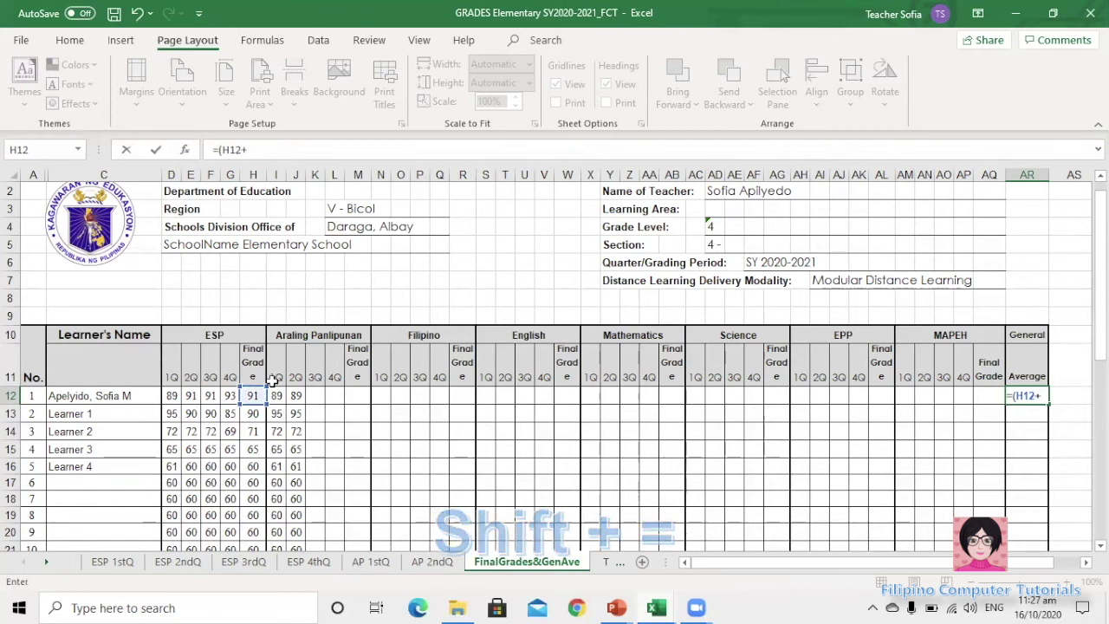
click(356, 394)
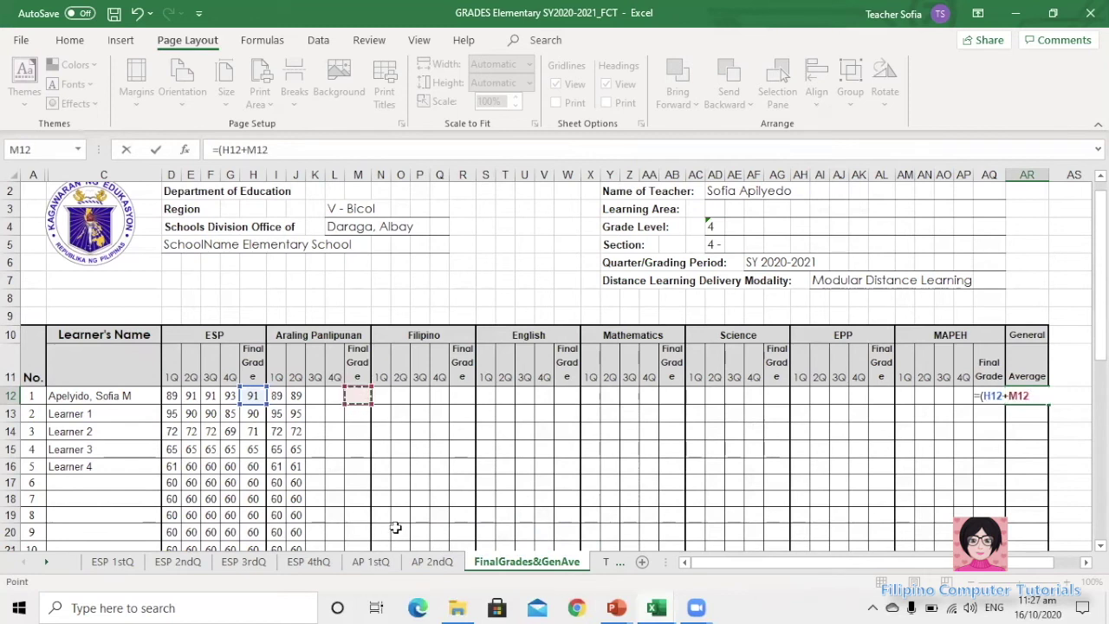
text(+)
click(465, 395)
text(+)
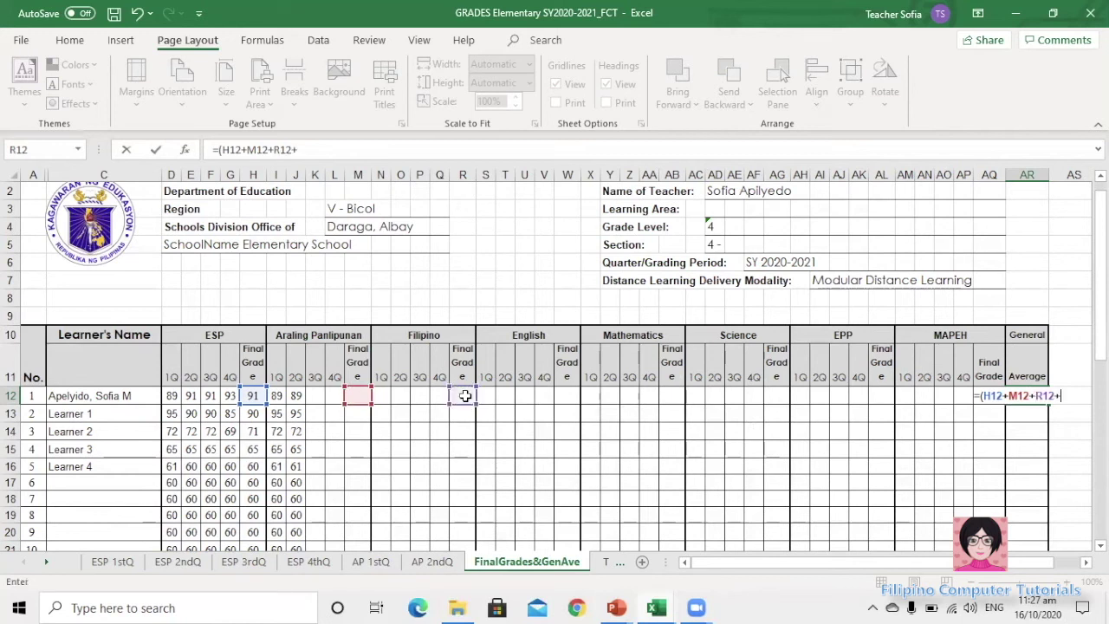
click(568, 395)
text(+)
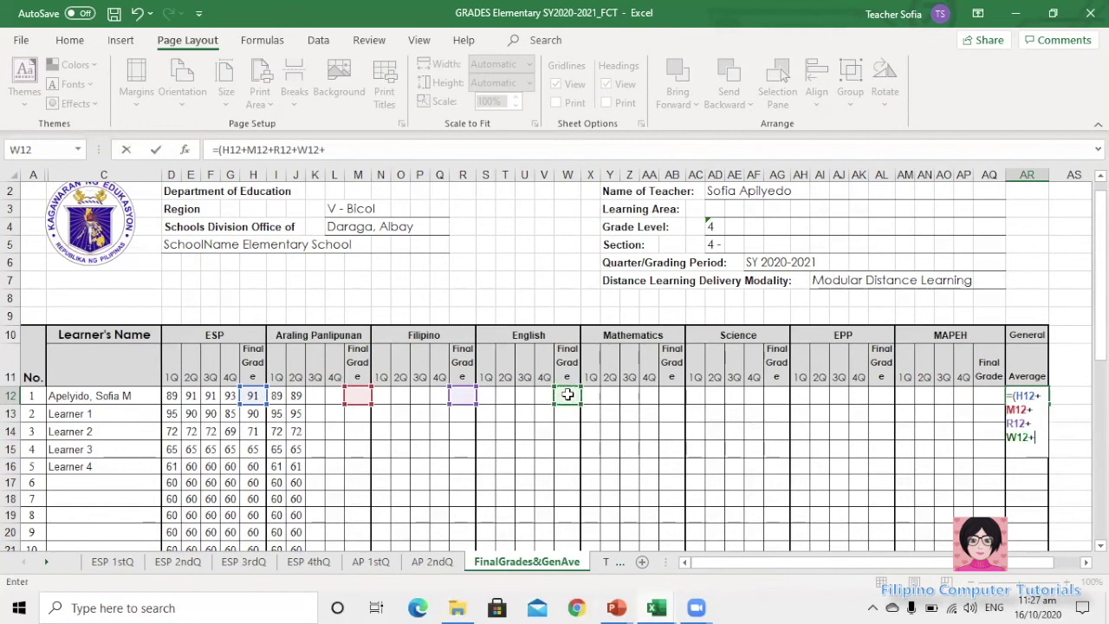
click(671, 395)
text(+)
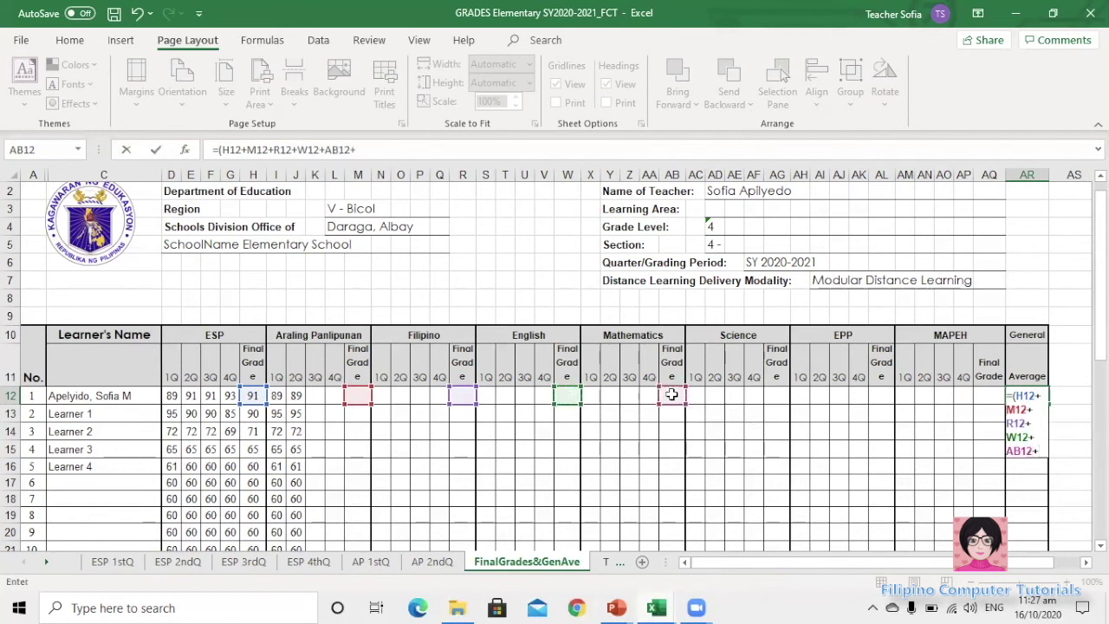
click(772, 393)
text(+)
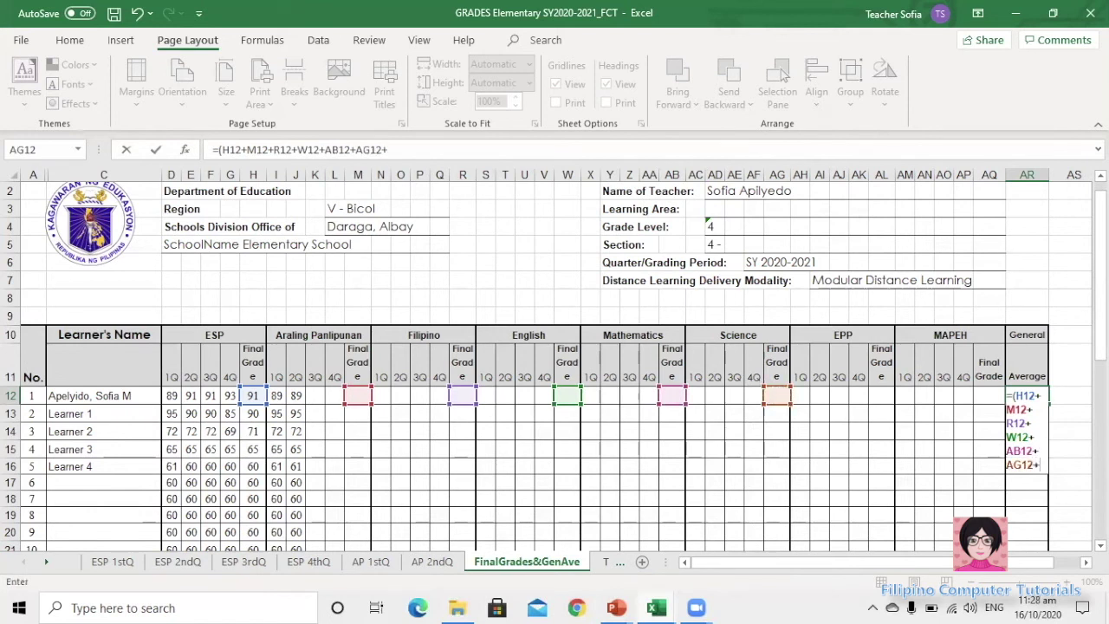
click(881, 395)
text(+)
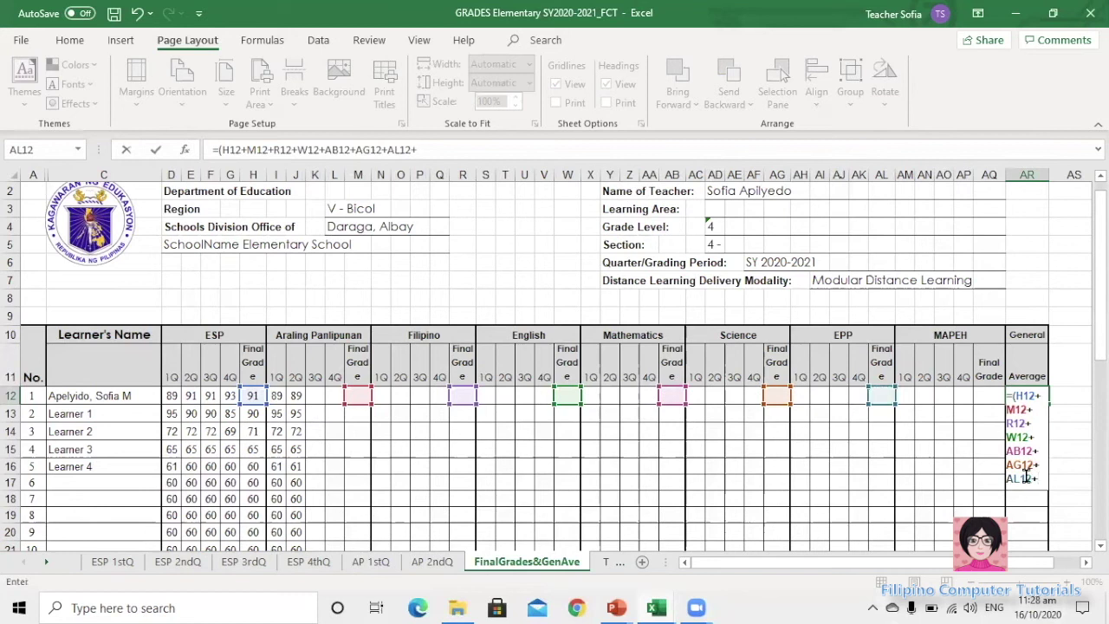
click(985, 394)
text()/8)
key(Return)
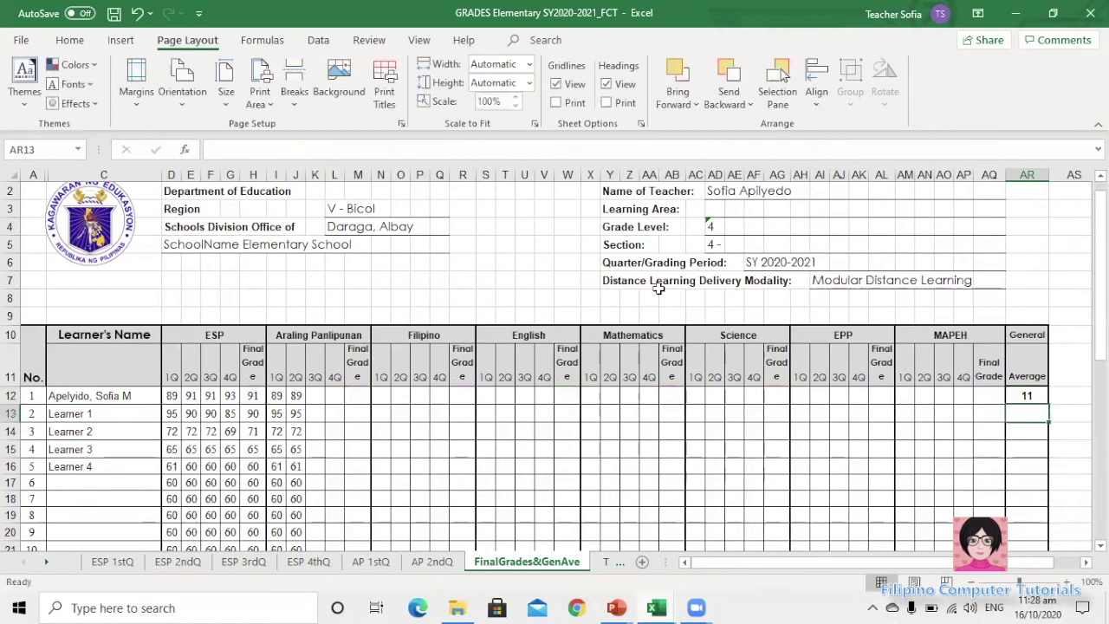
Step: Fill the General Average formula in AR12 down the column to the last learner row, row 46
click(1028, 394)
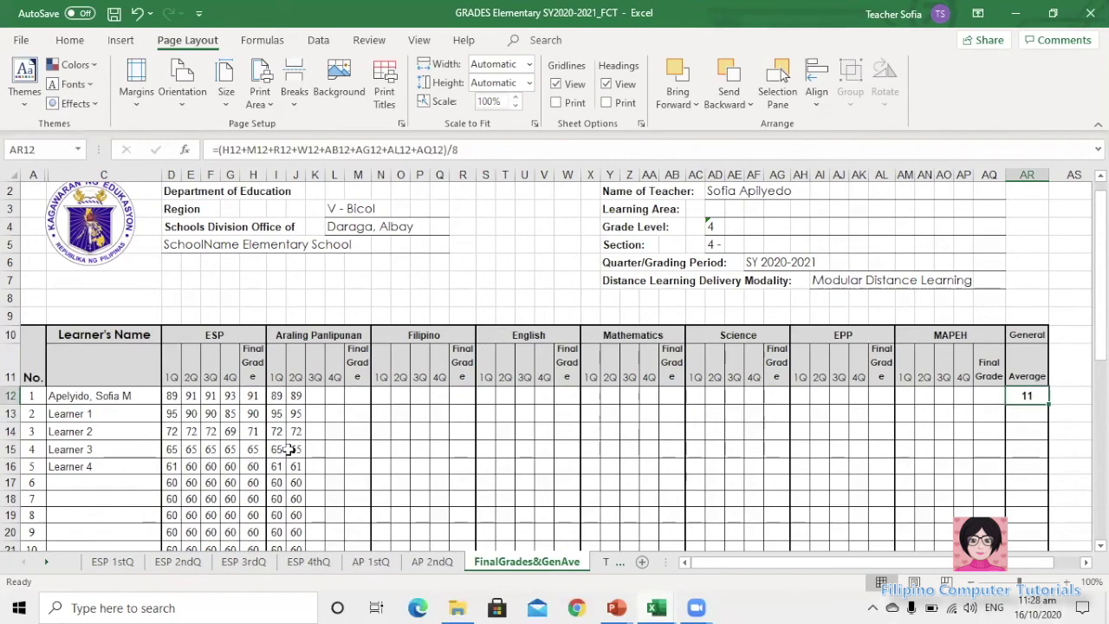
drag(1048, 402, 1042, 528)
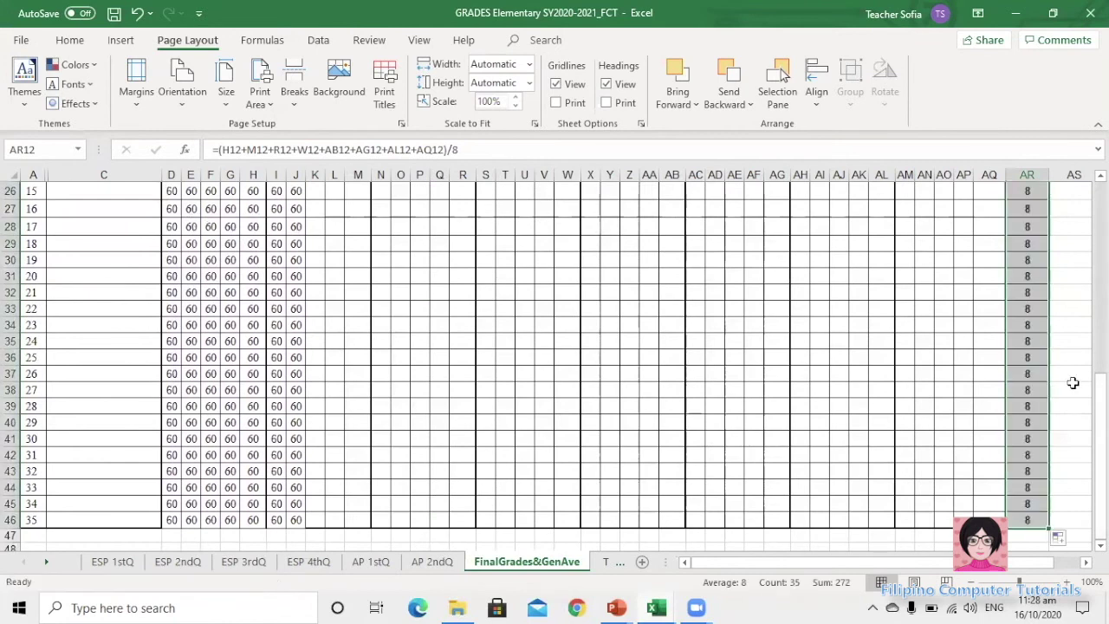
Step: Copy the first five learners' ESP 1Q grades D12:D16 and paste them as values into the Araling Panlipunan Final Grade column from M12
scroll(1073, 382, up, 6)
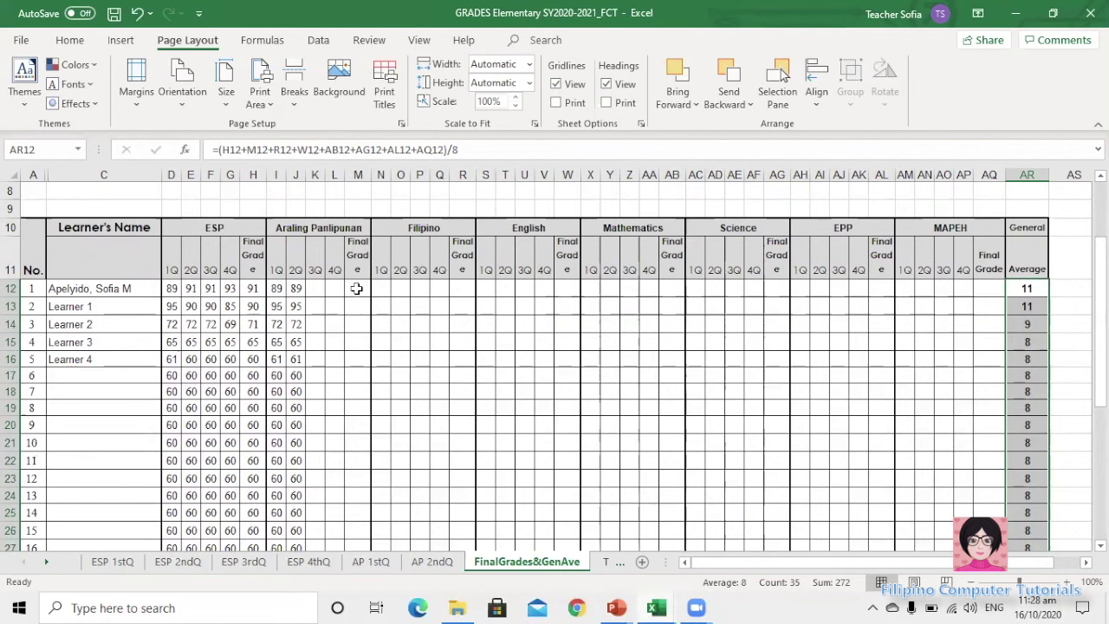
click(250, 288)
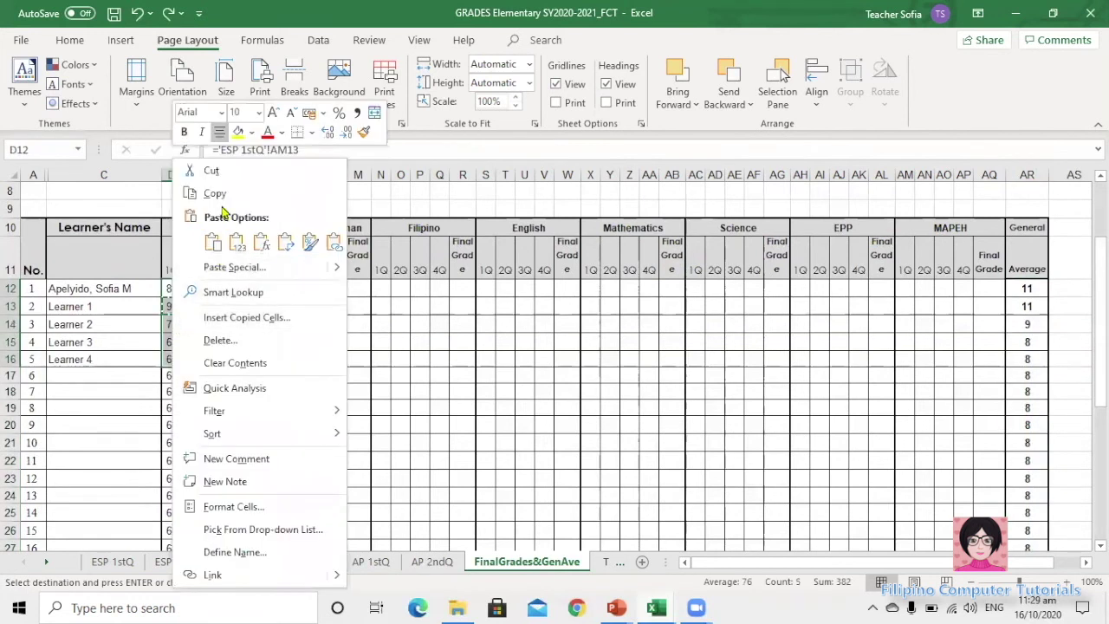
click(222, 193)
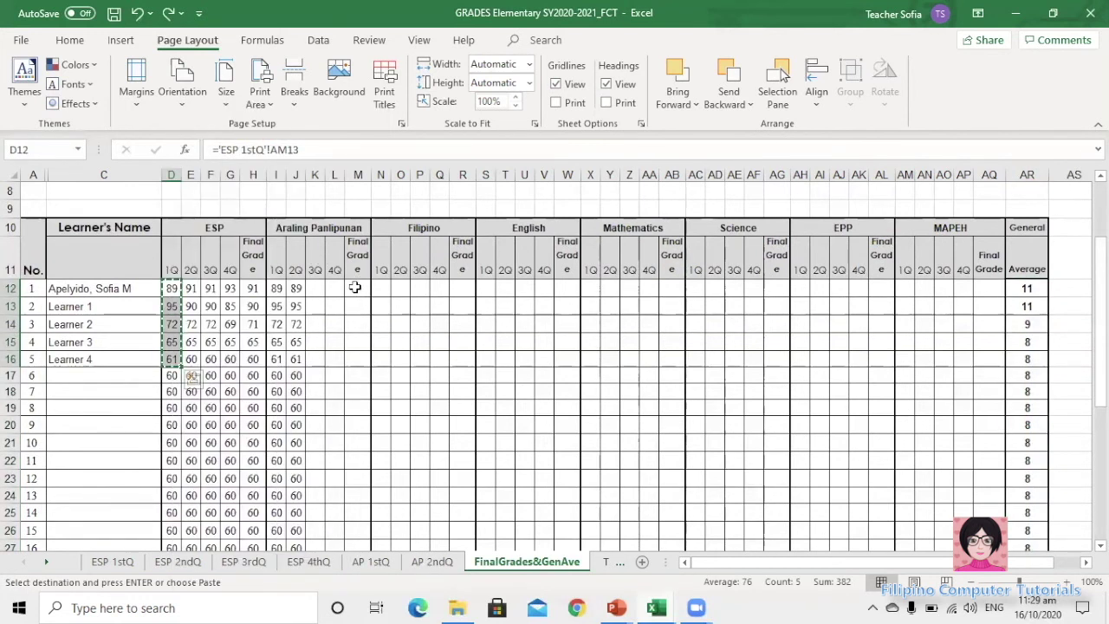
click(356, 287)
right_click(355, 288)
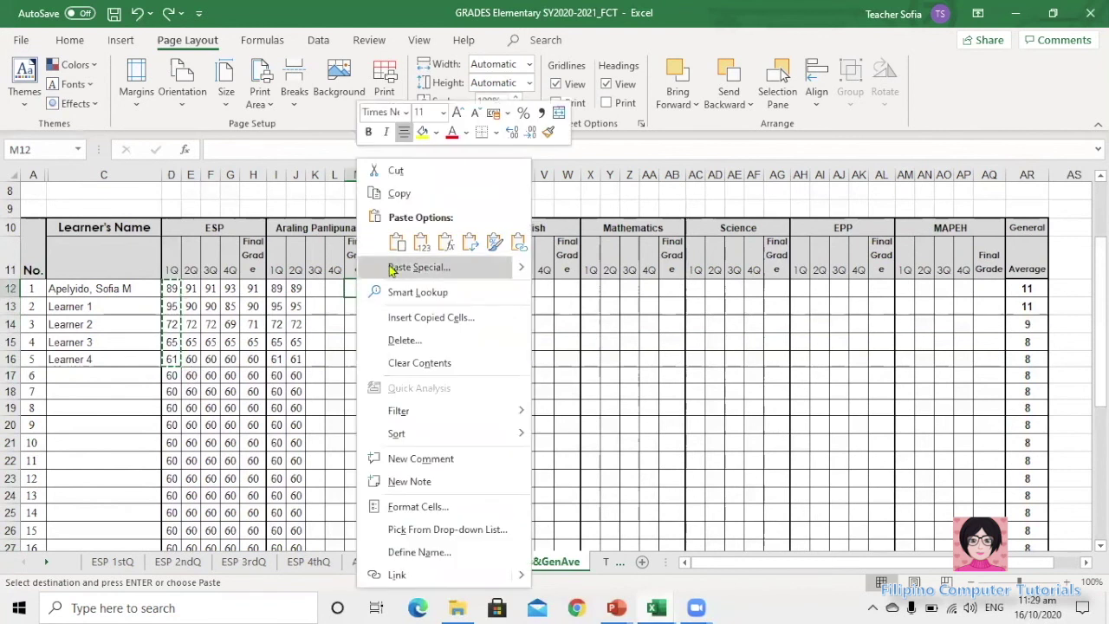
click(420, 244)
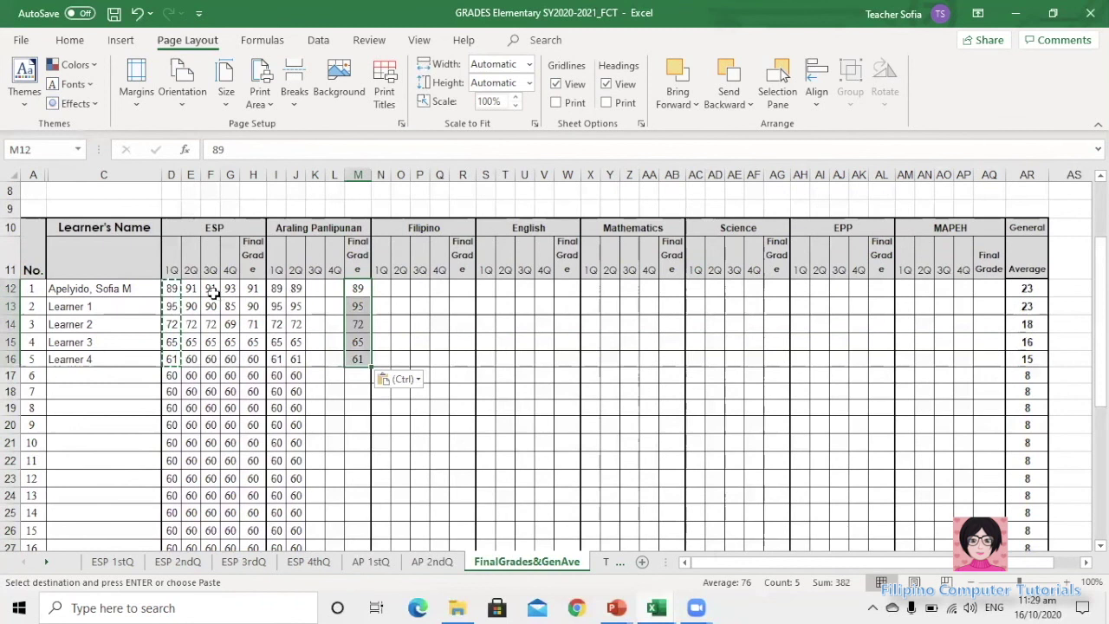
Step: Copy the ESP 2Q grades E12:E16 and paste them as values into the Filipino and English Final Grade columns from R12 and W12
drag(188, 288, 190, 355)
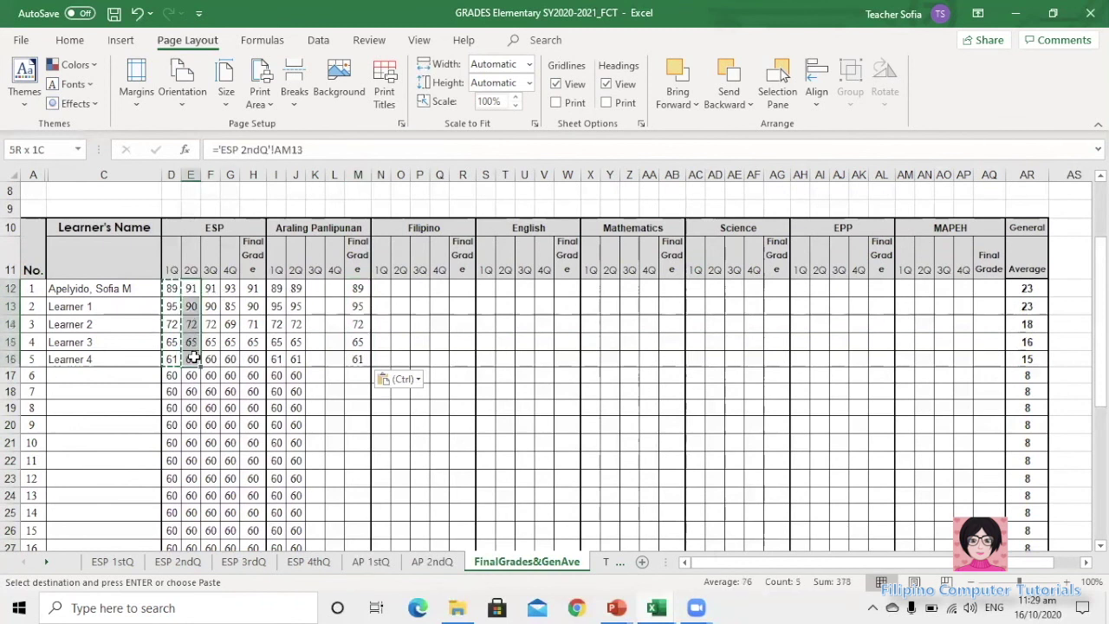
right_click(192, 305)
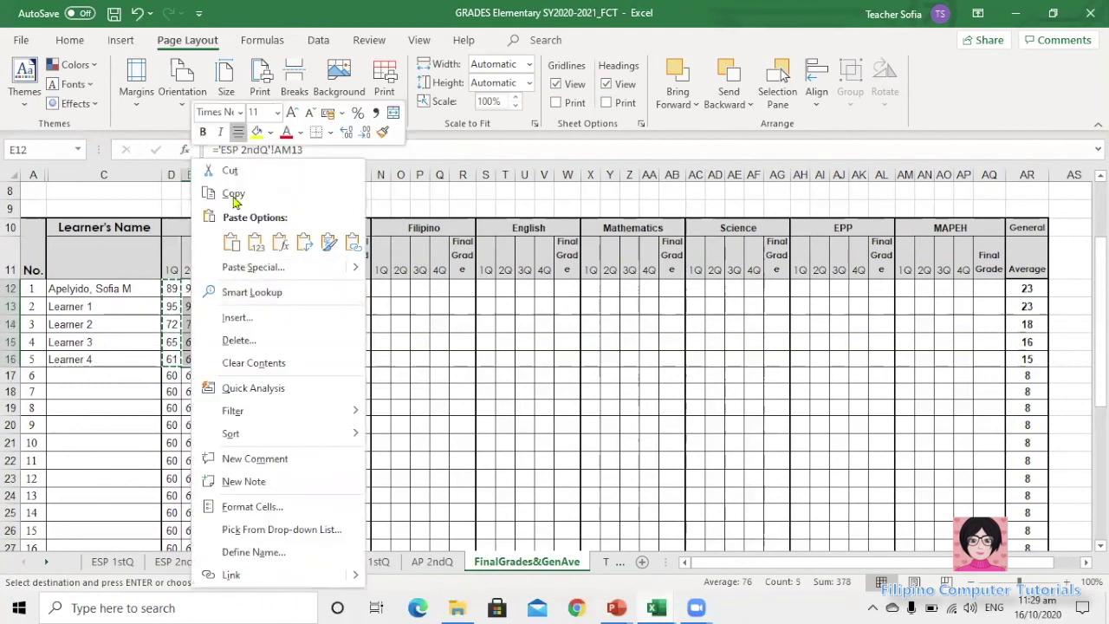
click(234, 194)
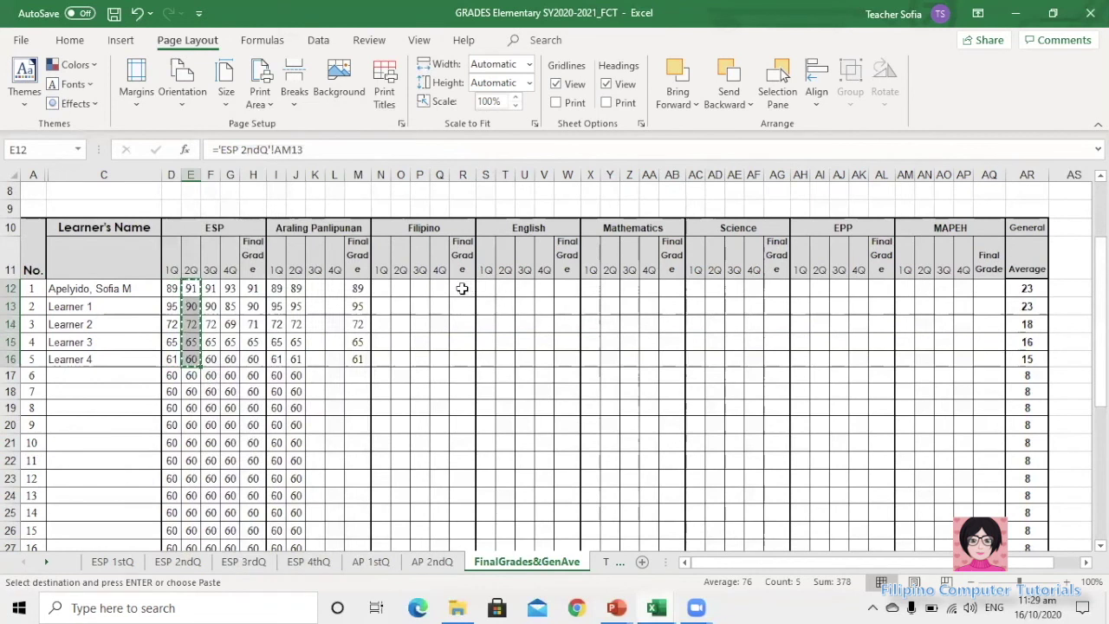
click(462, 288)
right_click(462, 288)
click(531, 243)
right_click(567, 288)
click(637, 242)
Step: Copy the Araling Panlipunan final grades M12:M16 into the Mathematics and Science Final Grade columns from AB12 and AG12
drag(357, 288, 357, 358)
right_click(672, 288)
right_click(777, 288)
Step: Copy the ESP 4Q grades G12:G16 and paste them as values into the EPP and MAPEH Final Grade columns from AL12 and AQ12
drag(231, 306, 231, 359)
right_click(231, 305)
click(272, 194)
right_click(882, 288)
click(951, 243)
right_click(989, 287)
click(875, 243)
click(1074, 324)
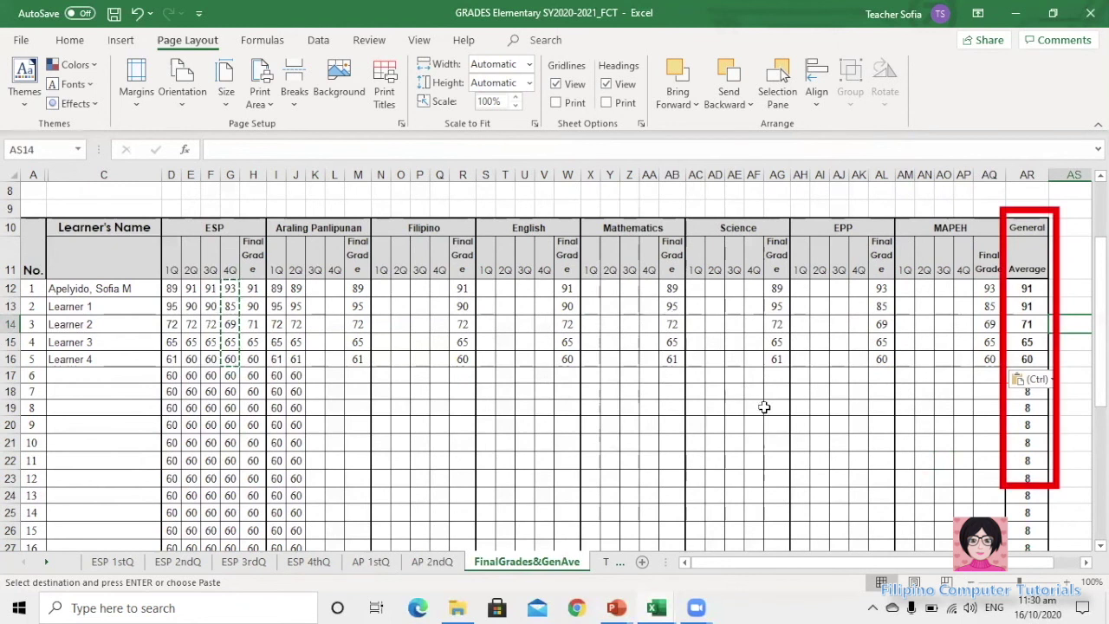
Step: Switch to the PowerPoint slideshow, review the Final Grades and General Average example table, and advance to the closing slide
click(686, 538)
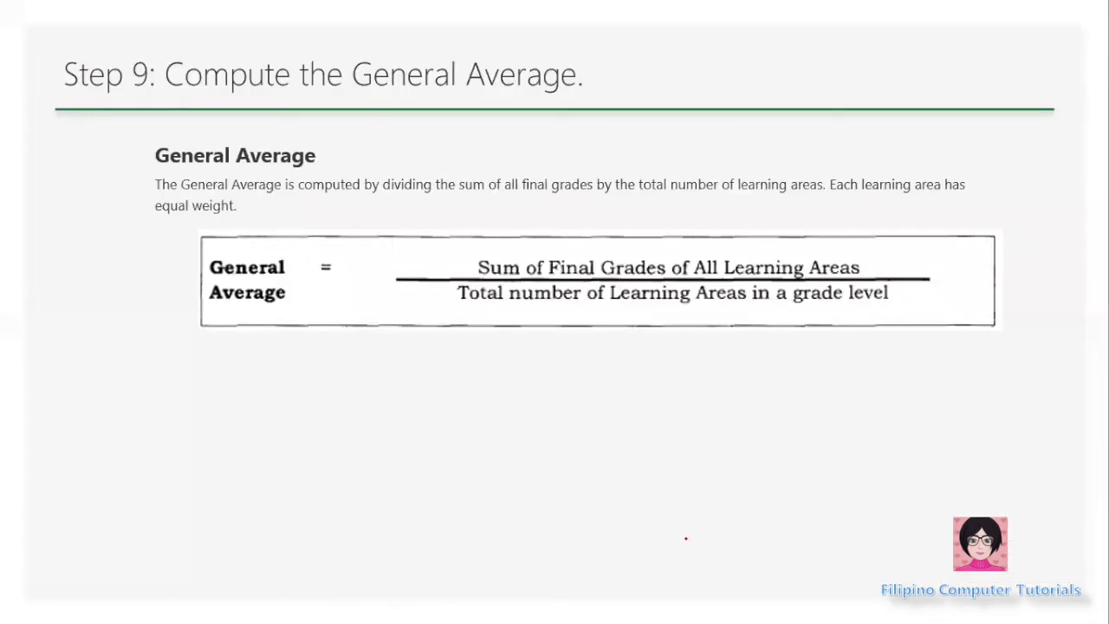
scroll(551, 371, down, 1)
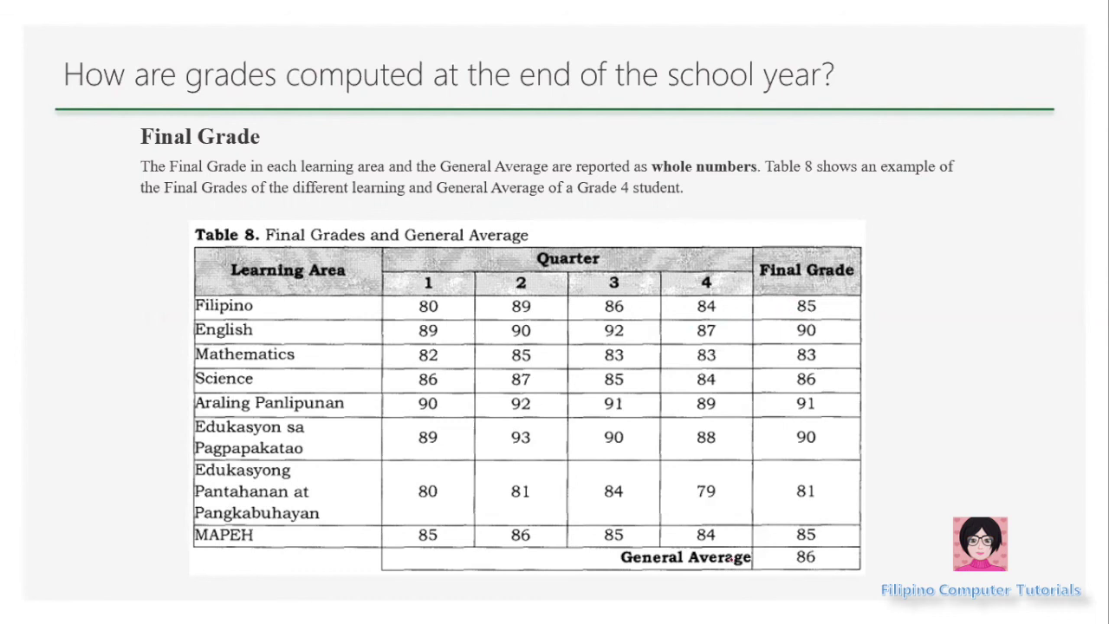
key(Right)
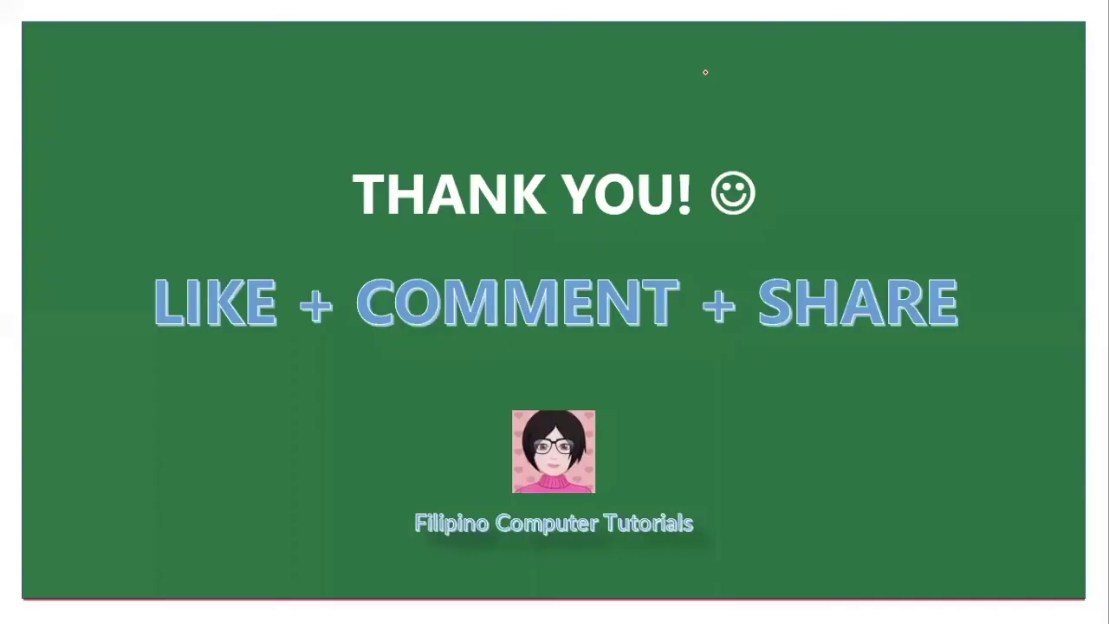